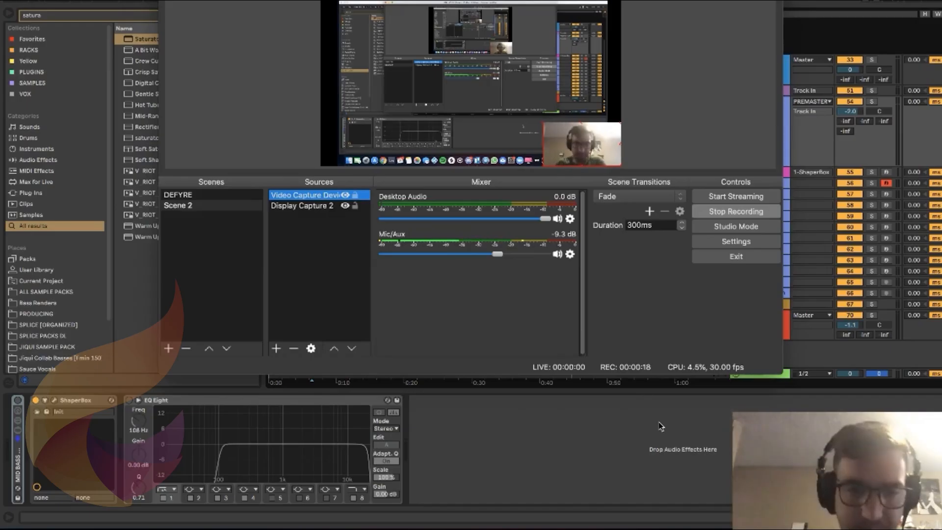
Switch to the Ableton Live project, play the arrangement from bar 1 and stop playback after reviewing the track lanes.
click(699, 440)
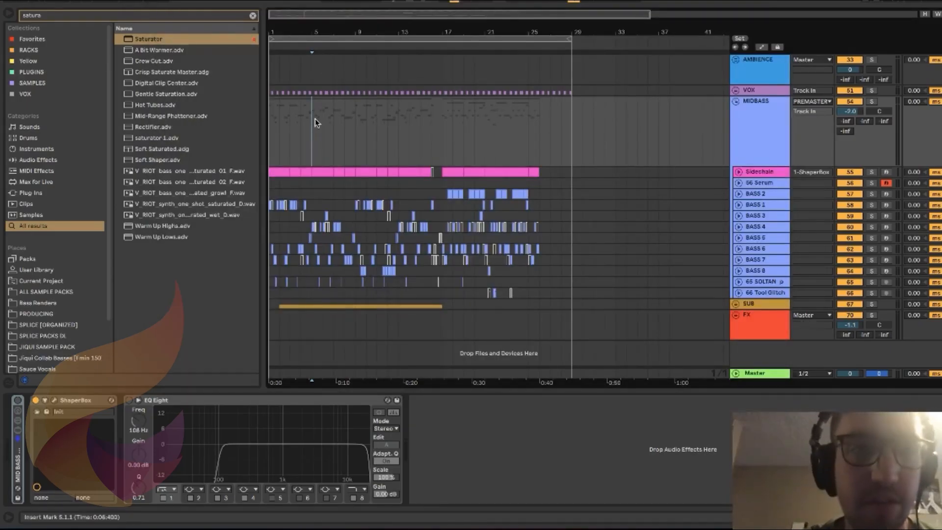
scroll(291, 140, up, 2)
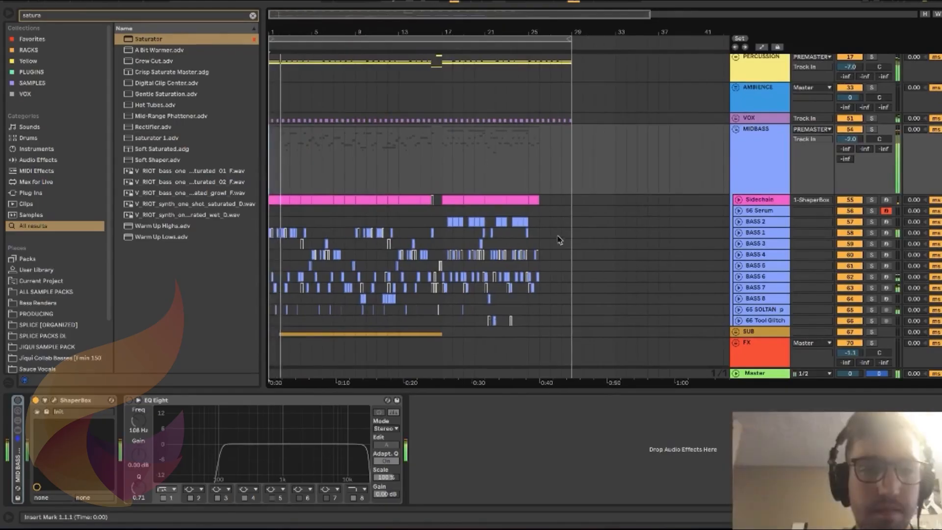
scroll(578, 228, up, 3)
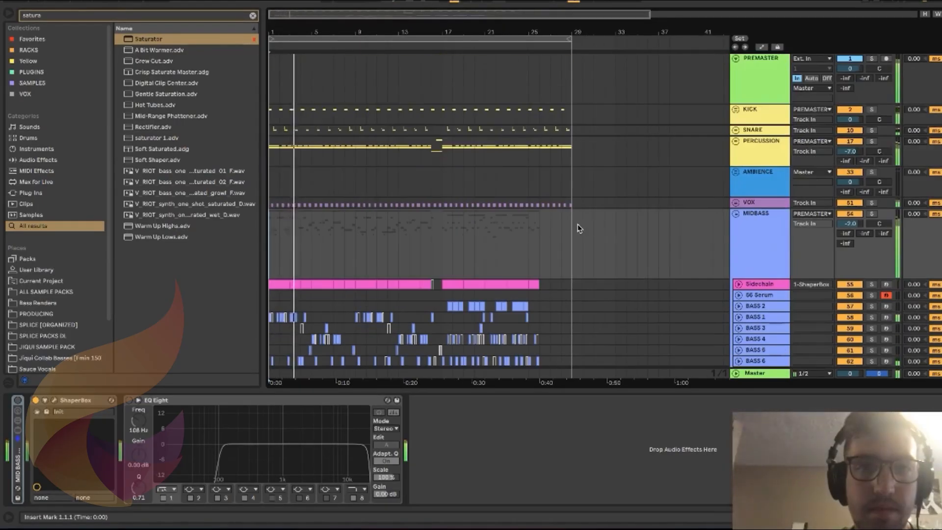
scroll(595, 223, down, 3)
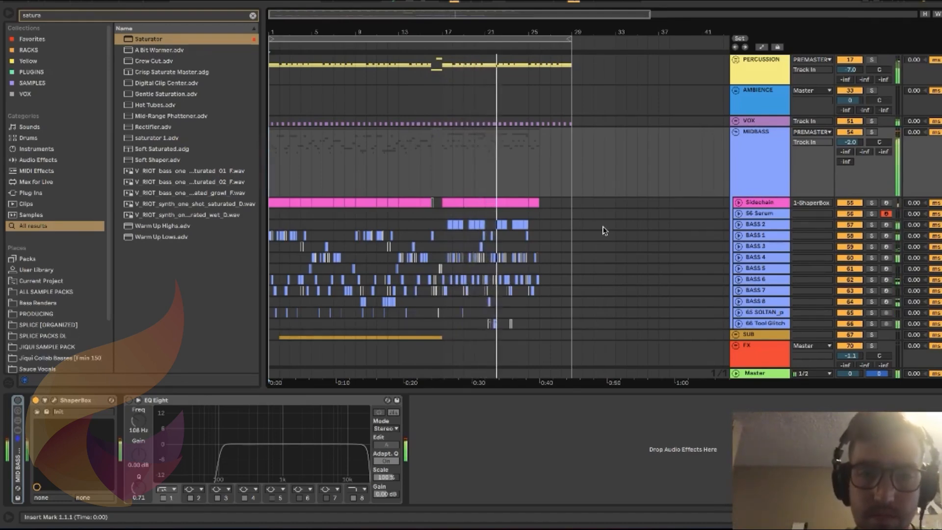
key(space)
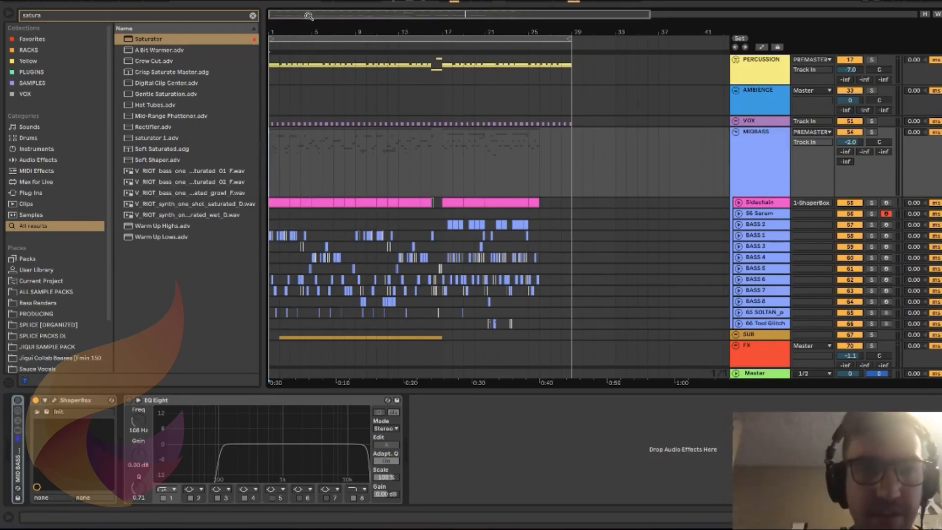
Unfold the BASS 1 track, solo it and play its opening bars from the start of the arrangement.
drag(308, 15, 325, 6)
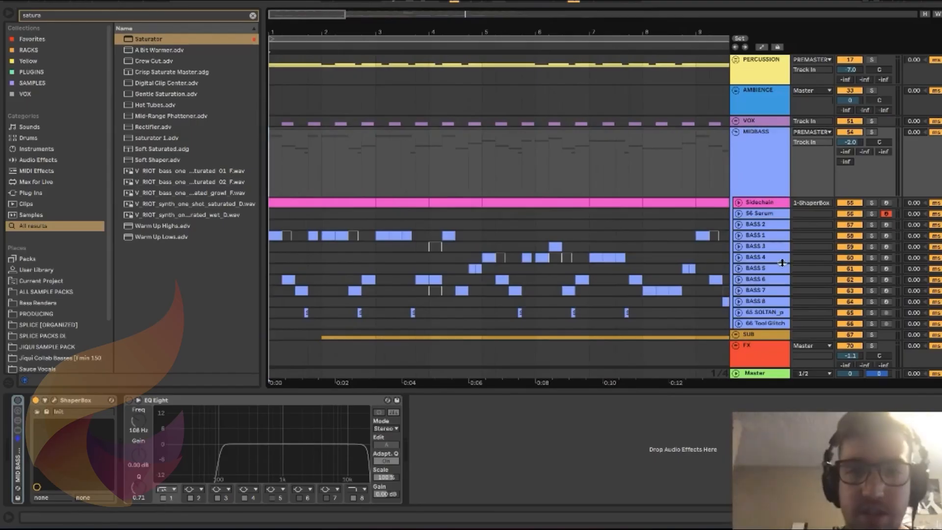
click(737, 240)
click(738, 235)
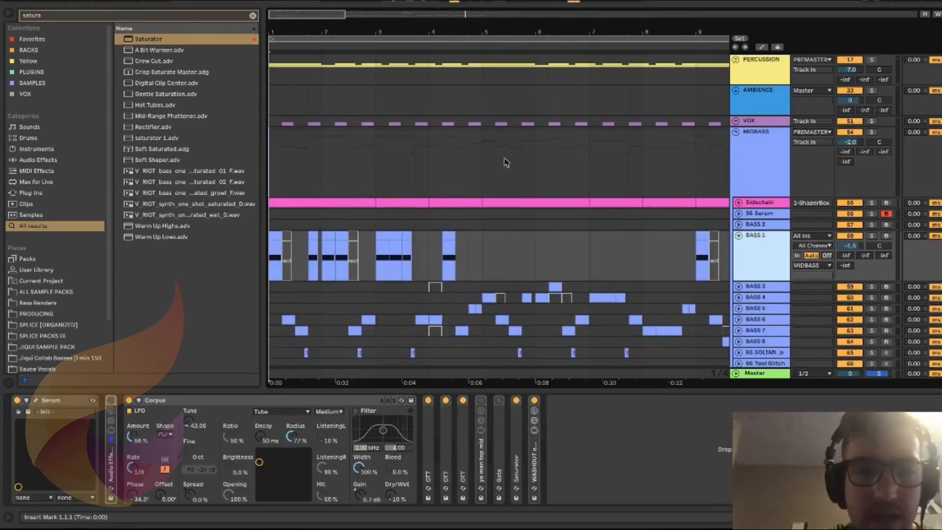
click(288, 226)
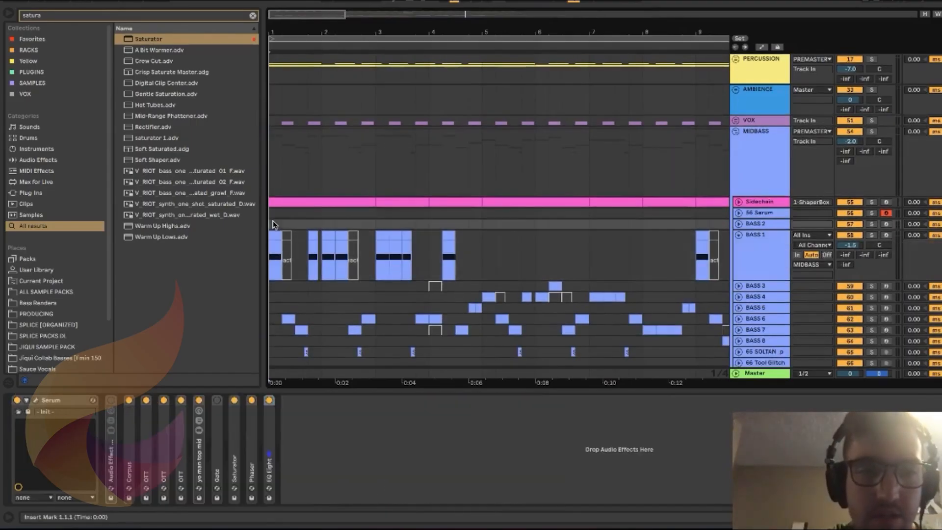
click(872, 236)
key(space)
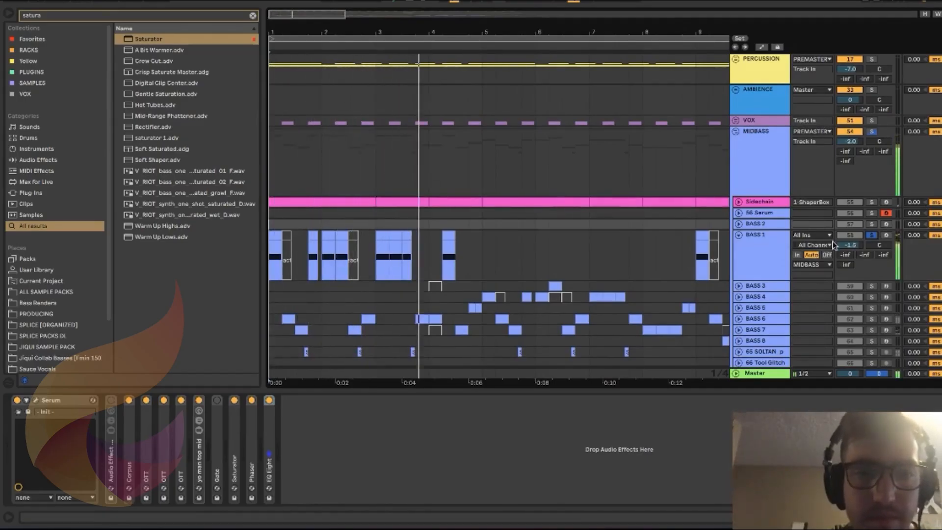
Select the BASS 1 track and open its Serum instrument window over the arrangement.
click(779, 250)
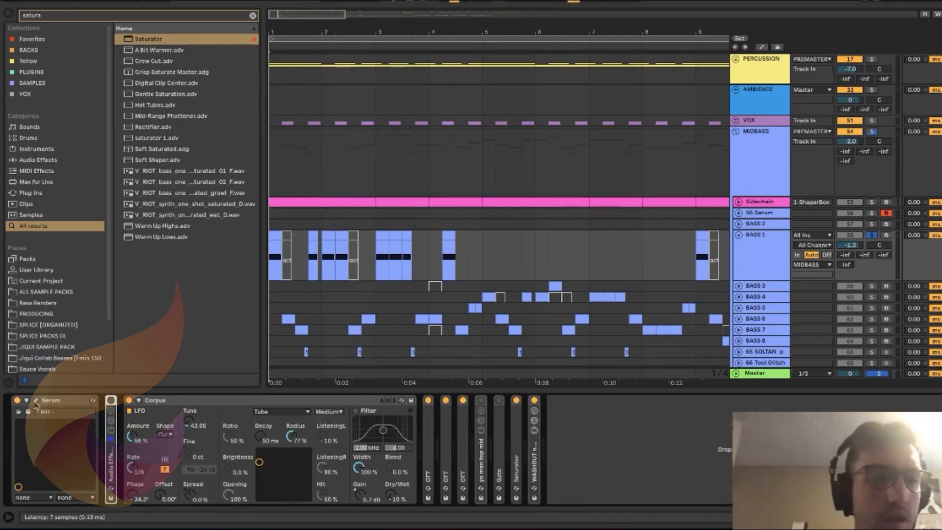
click(35, 401)
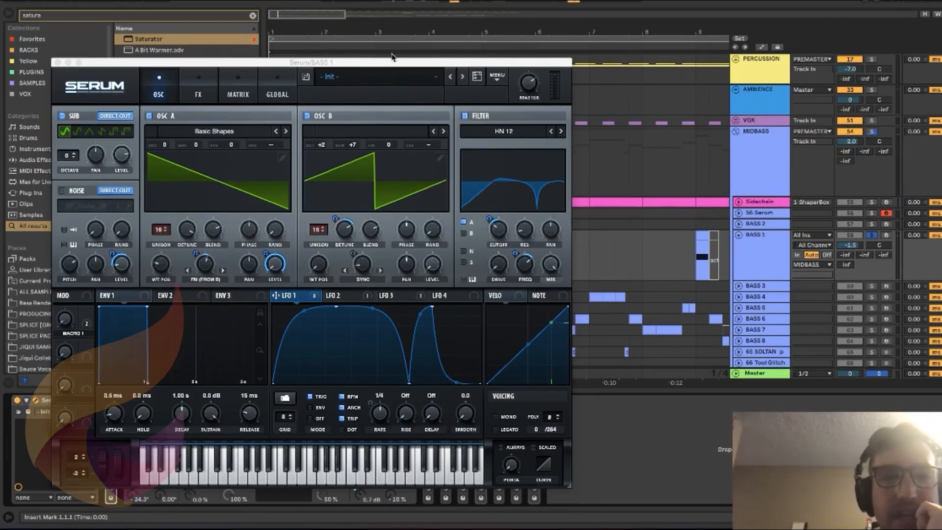
drag(391, 66, 451, 39)
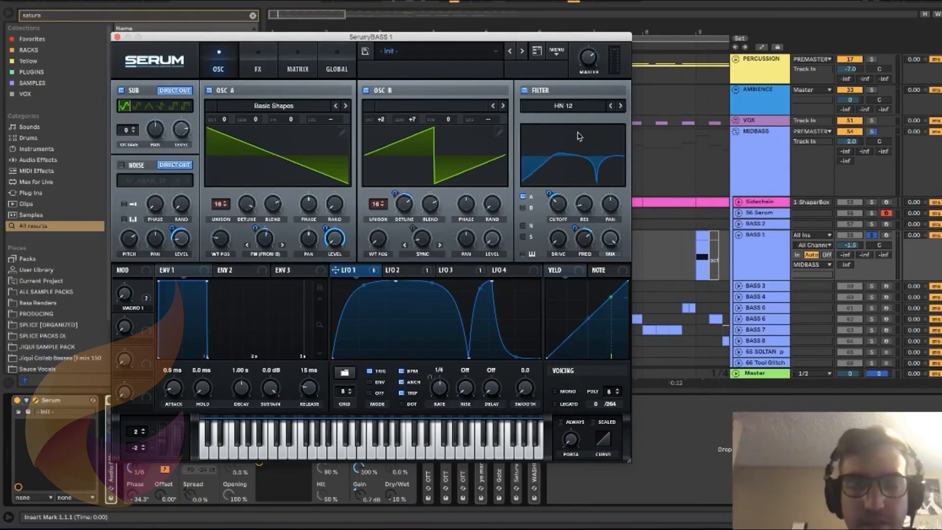
Compare the bass with Serum's HN 12 filter bypassed and enabled, checking the filter's cutoff, frequency and resonance controls.
click(523, 91)
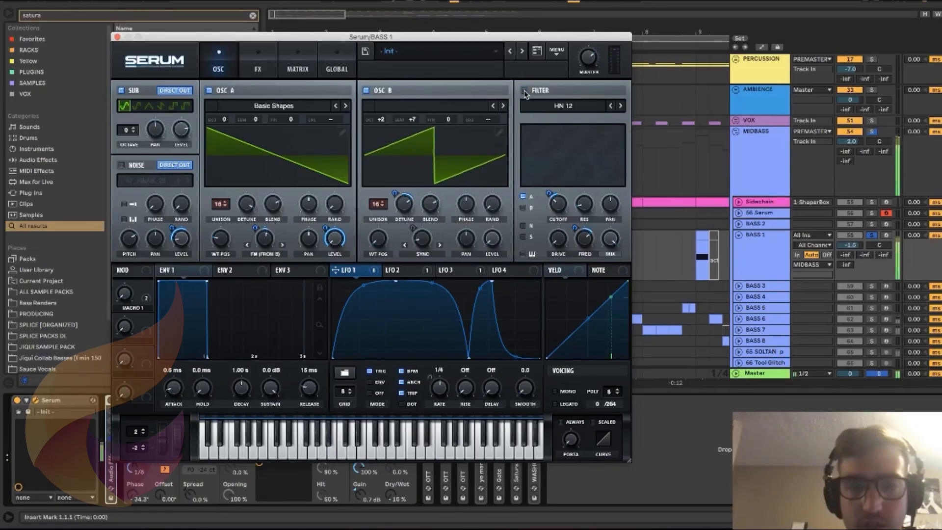
click(524, 91)
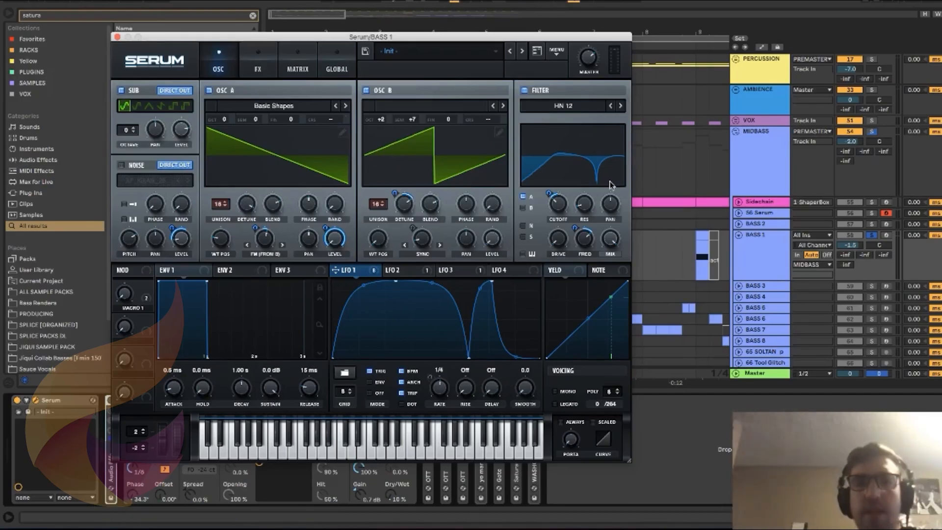
mouse_move(556, 212)
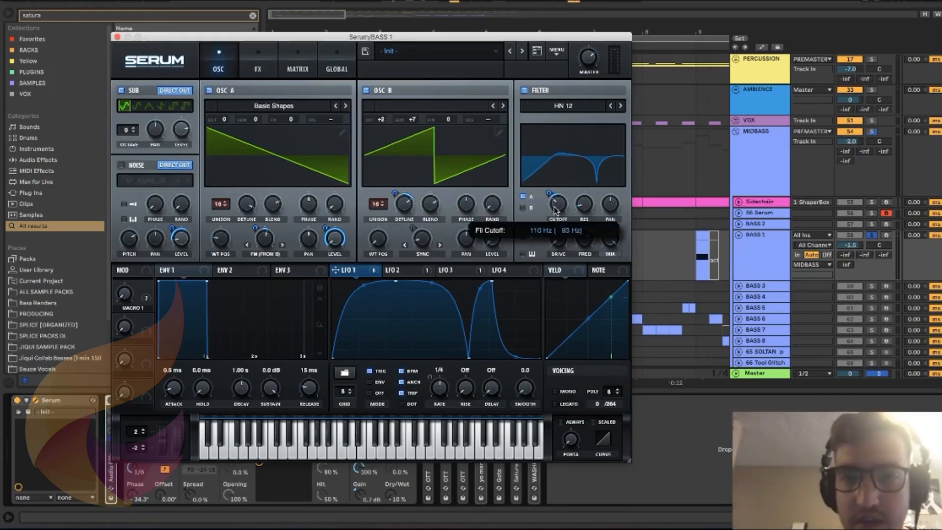
mouse_move(584, 247)
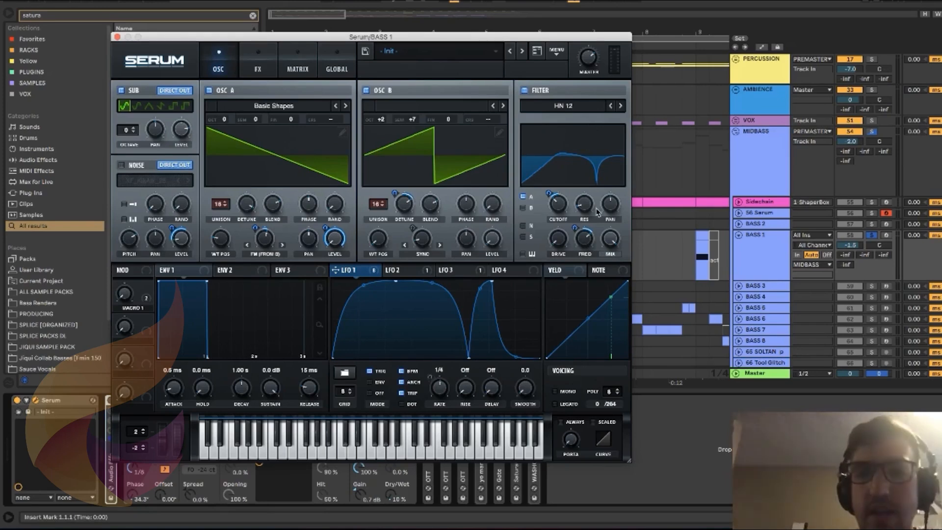
drag(585, 213, 588, 201)
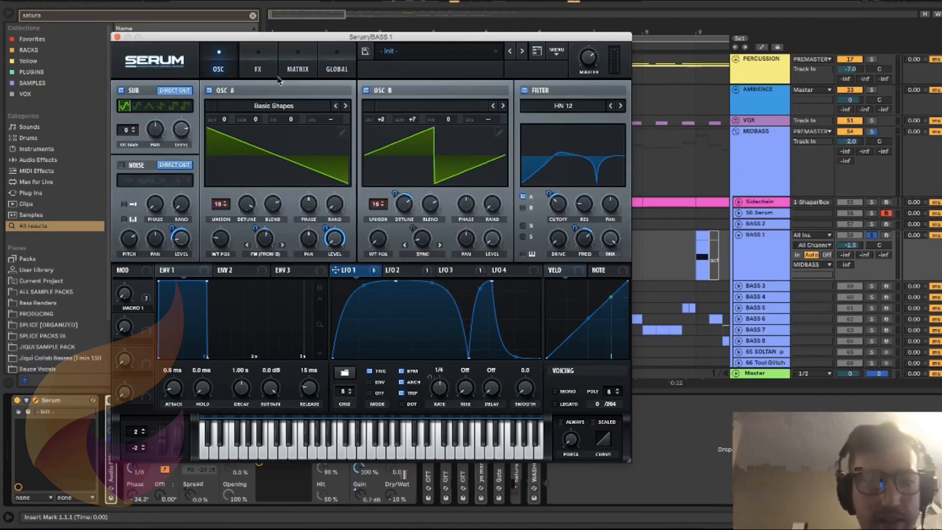
Review Serum's effects page and check which destination LFO 2 modulates on the oscillator page.
click(258, 68)
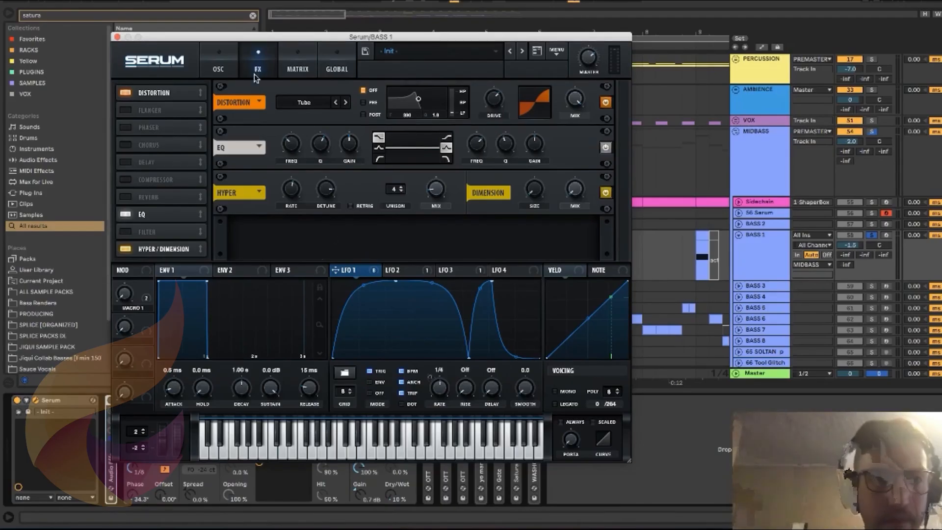
click(224, 61)
click(423, 271)
right_click(423, 270)
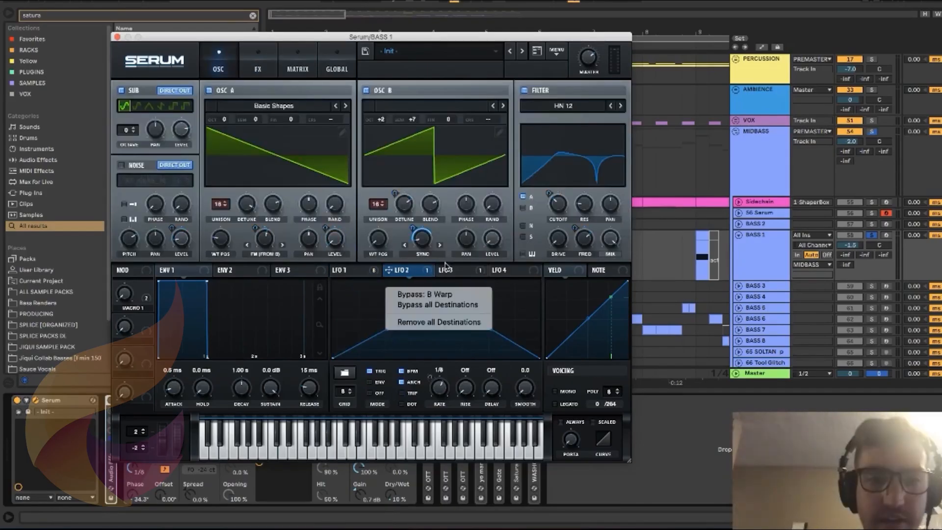
click(423, 275)
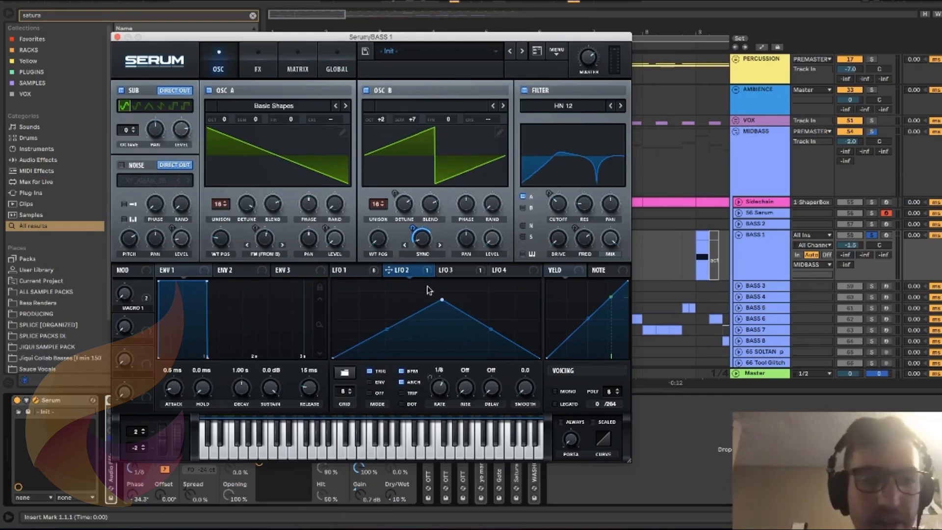
Examine the shapes, rates and modulation destinations of LFO 1, LFO 2 and LFO 3.
click(366, 273)
click(412, 279)
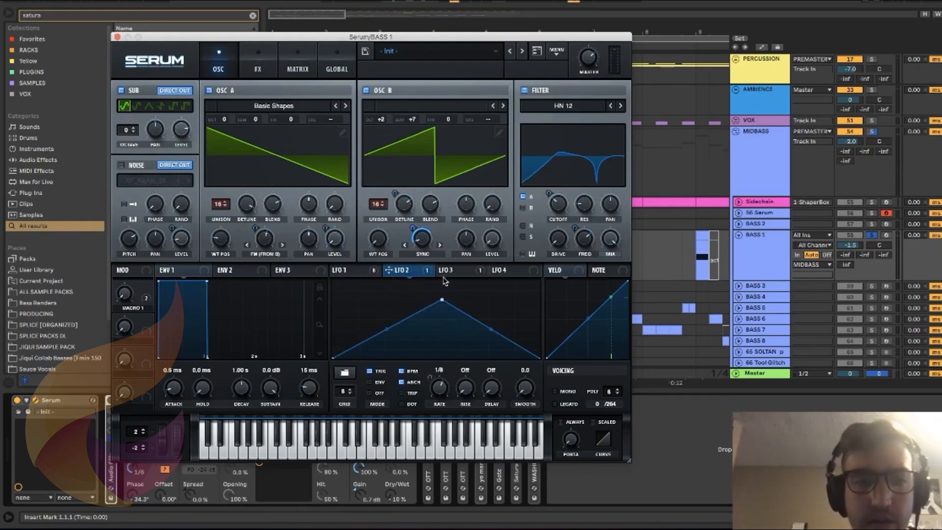
right_click(460, 273)
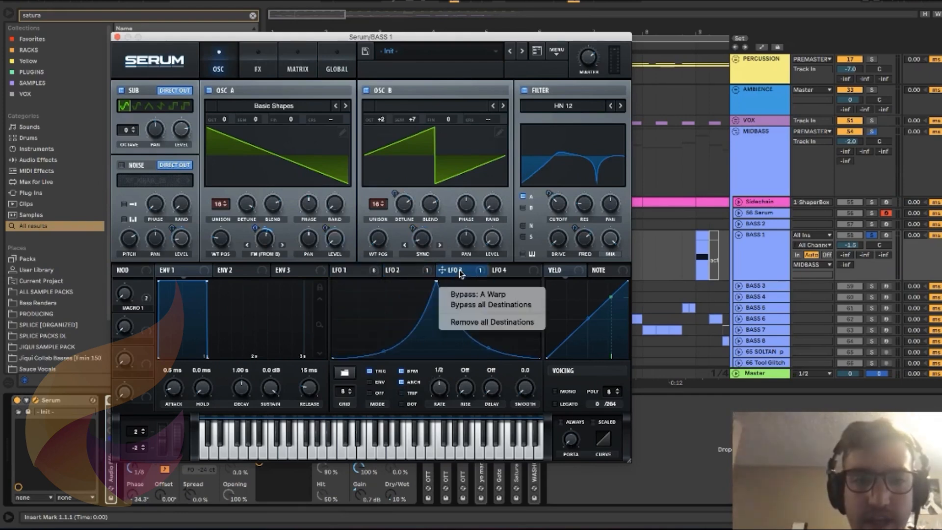
click(429, 273)
click(426, 273)
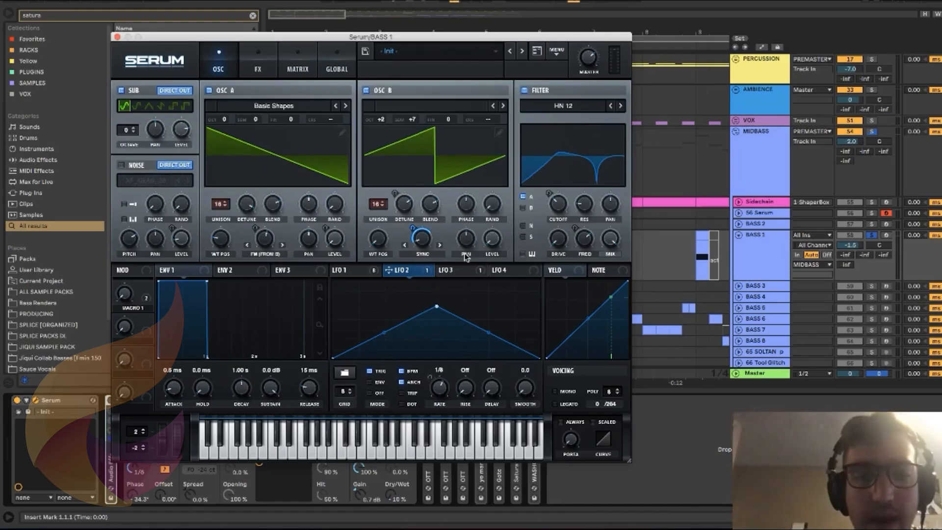
click(467, 269)
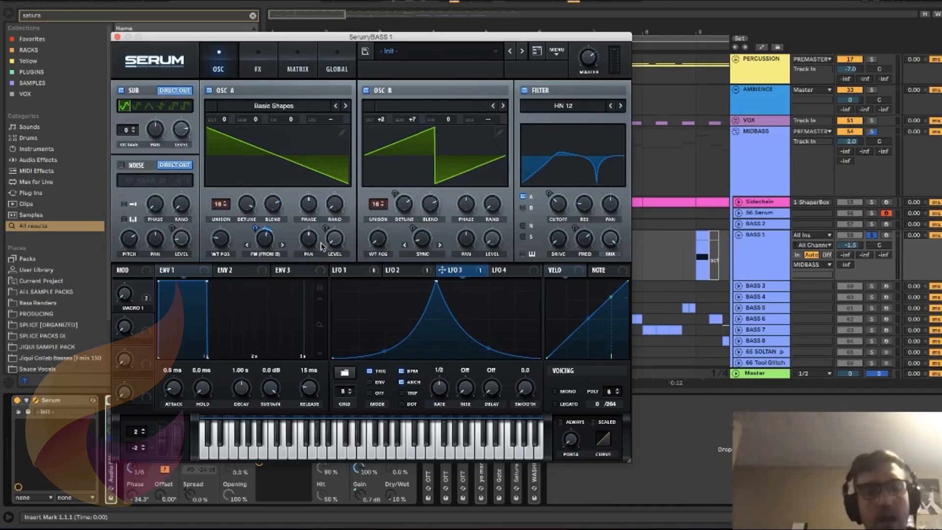
click(413, 271)
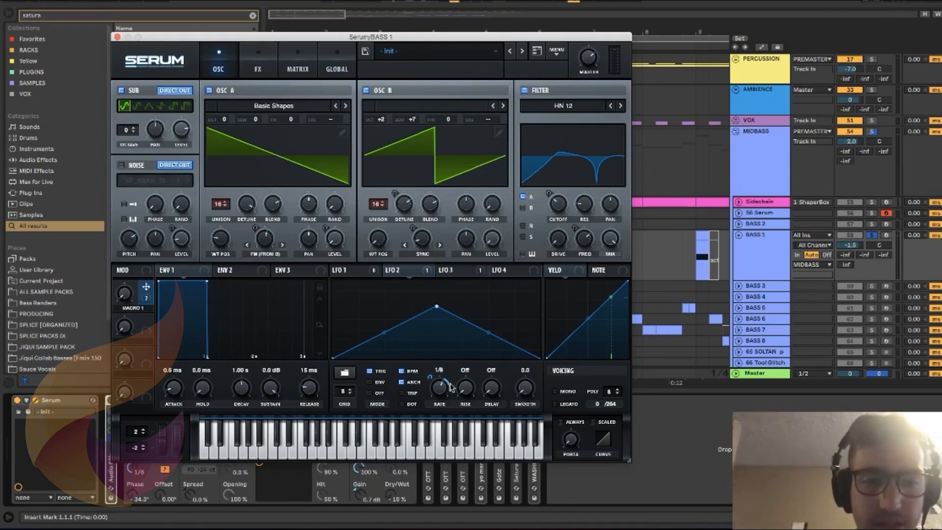
click(369, 274)
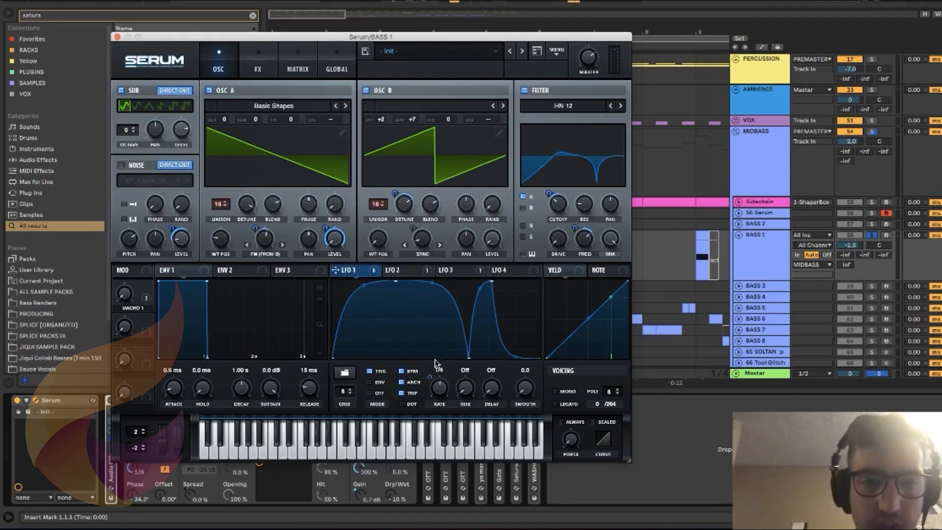
click(449, 273)
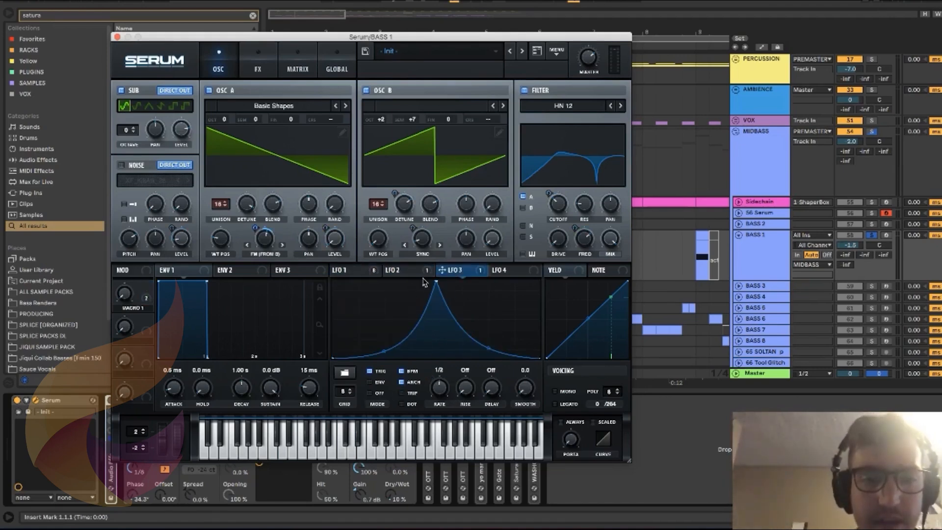
Try LFO 2 as a rising ramp on Oscillator B's sync warp, then return its peak to the centre.
click(418, 273)
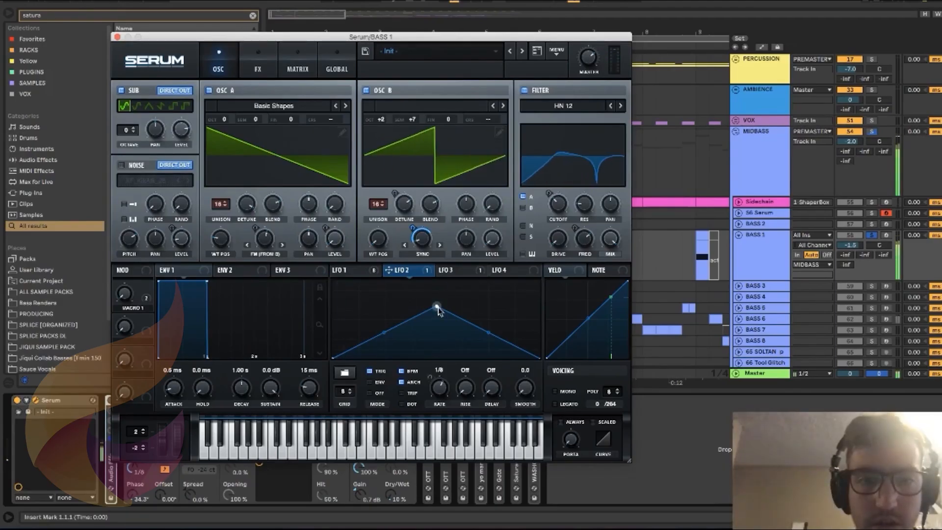
drag(438, 309, 554, 252)
mouse_move(413, 228)
mouse_down()
mouse_move(416, 209)
mouse_move(420, 235)
mouse_up()
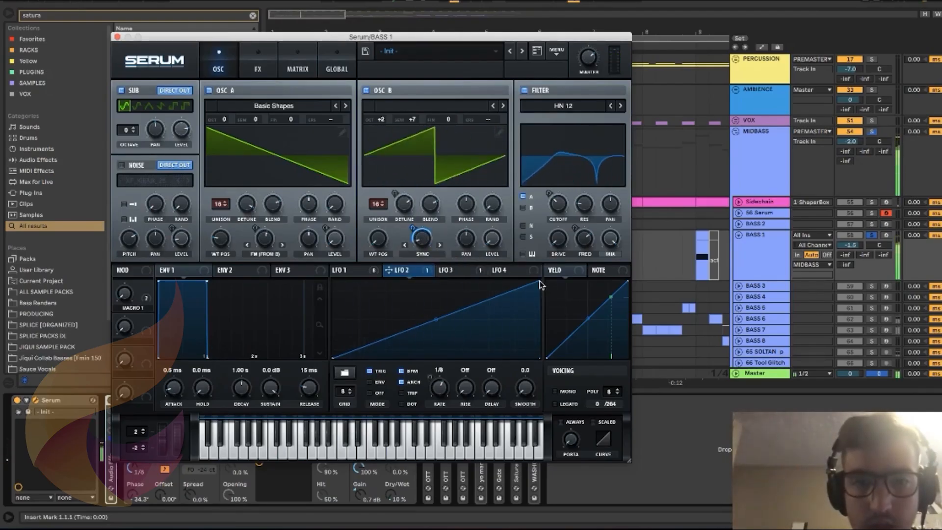
drag(540, 282, 437, 303)
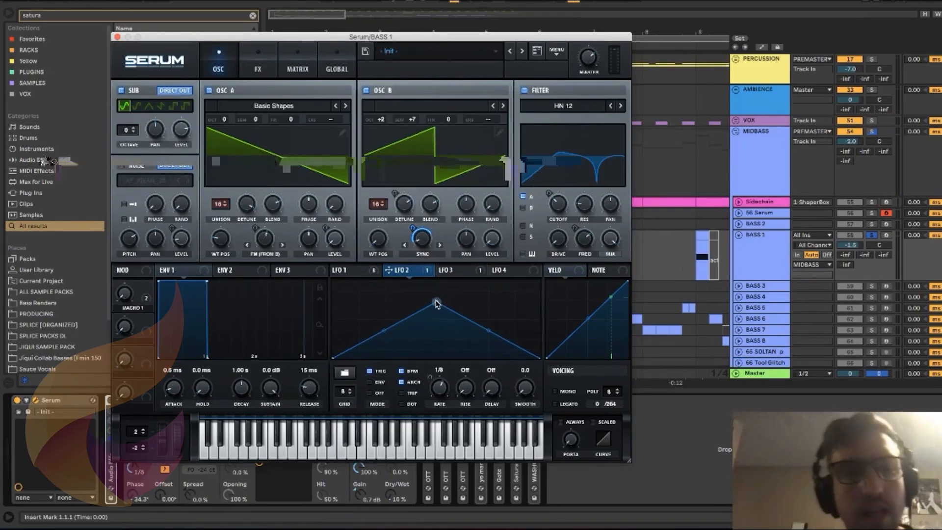
Check LFO 1's modulation of Oscillator B's unison detune and try other octaves, ending at octave +2.
click(367, 268)
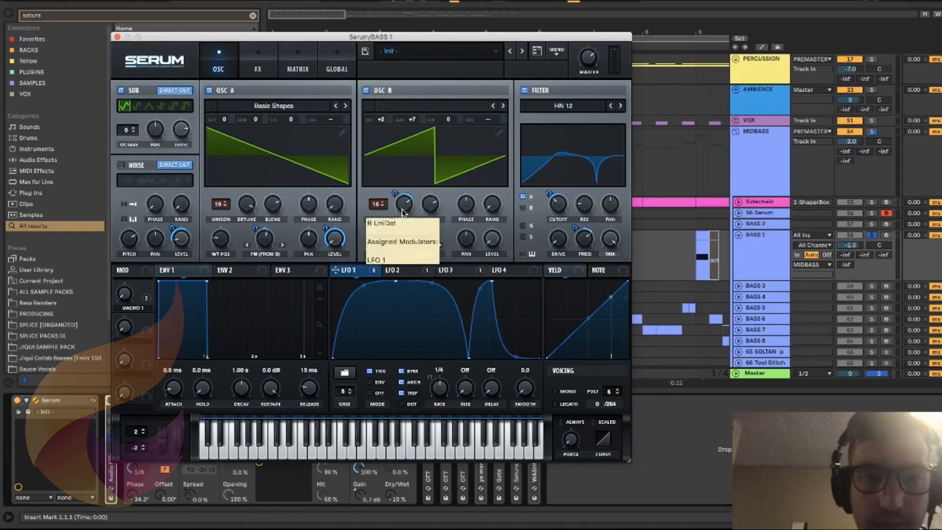
mouse_move(405, 212)
mouse_down()
mouse_move(413, 209)
mouse_move(411, 237)
mouse_move(427, 212)
mouse_move(421, 222)
mouse_move(414, 209)
mouse_up()
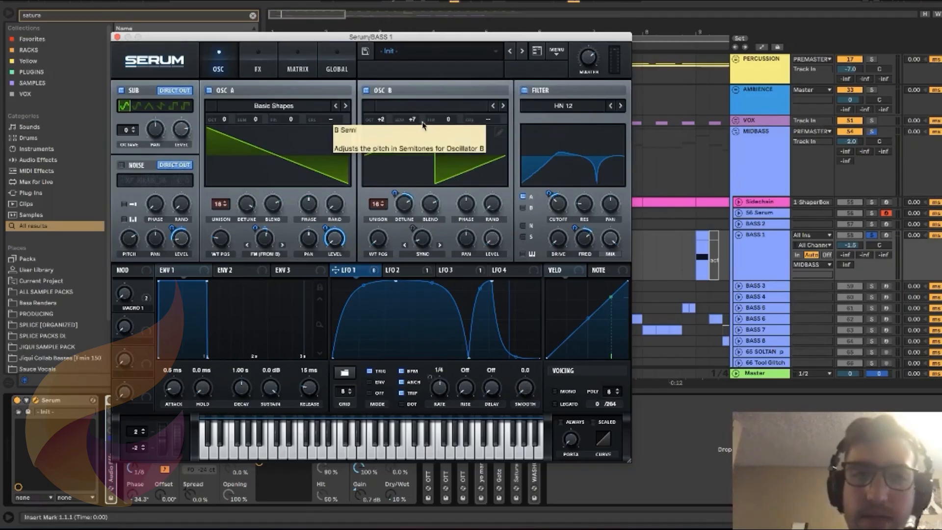
drag(383, 120, 396, 85)
drag(378, 120, 430, 134)
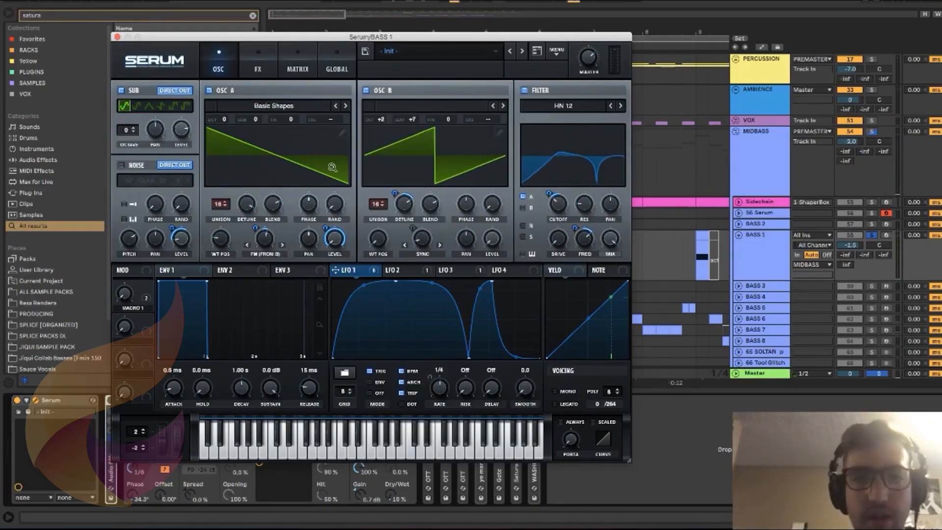
drag(145, 34, 258, 69)
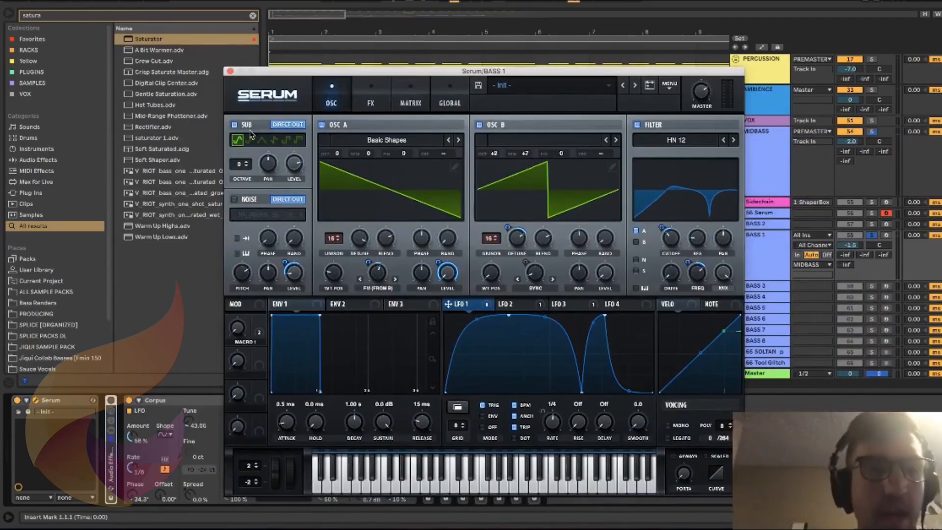
drag(428, 71, 408, 29)
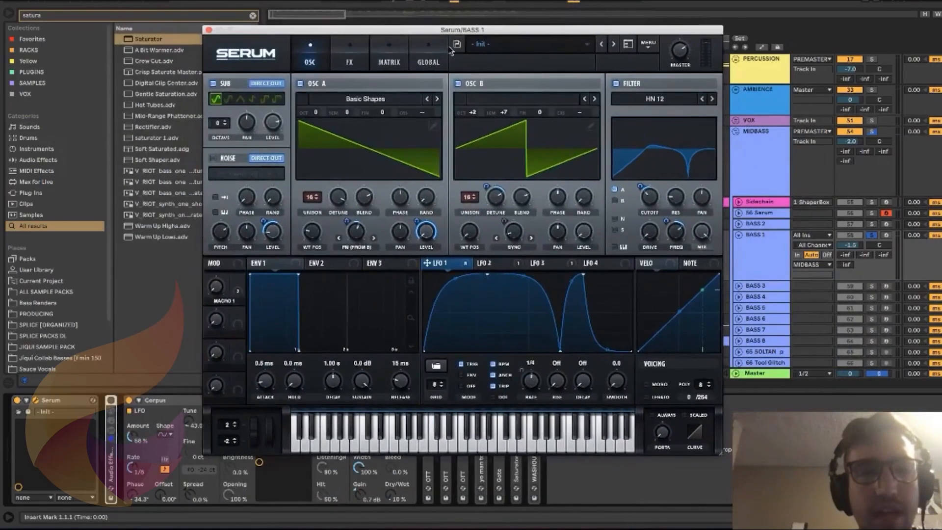
Play BASS 1 with Serum's sub oscillator off and on to compare, leaving the sub enabled.
click(214, 84)
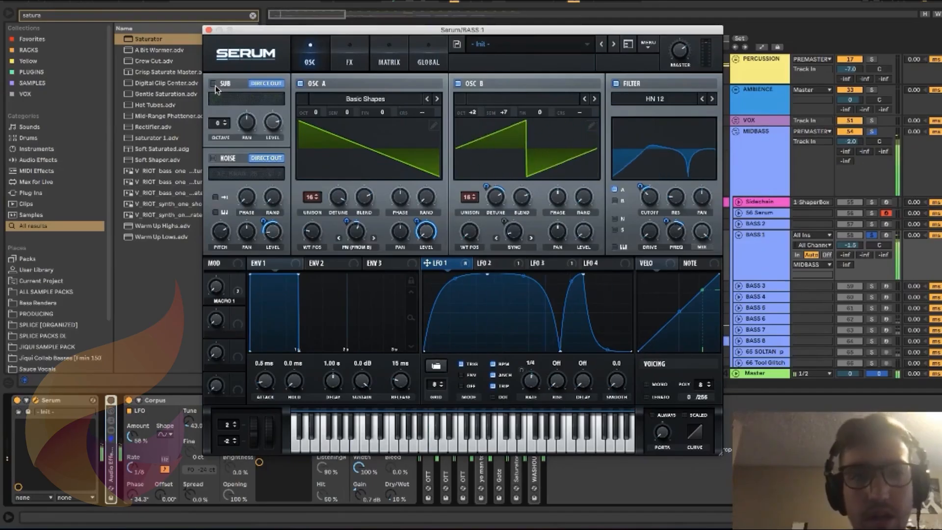
drag(228, 30, 368, 39)
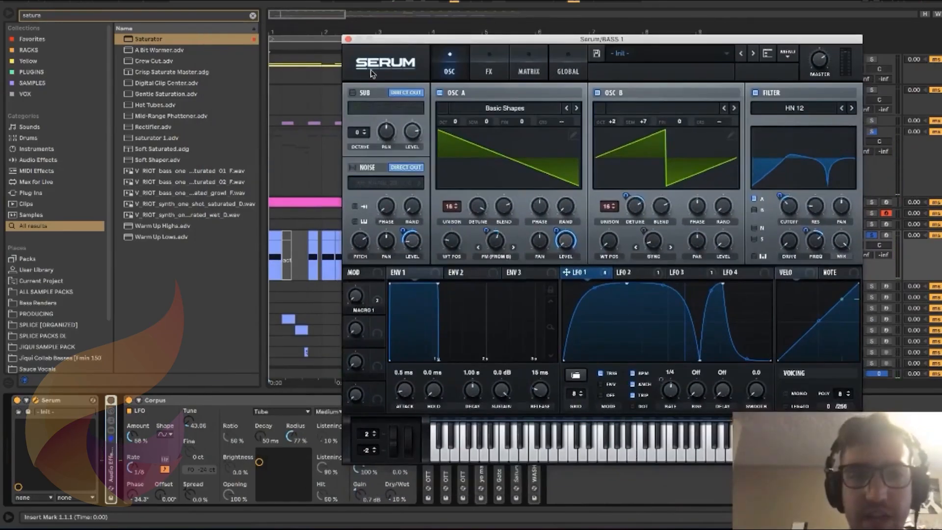
click(355, 95)
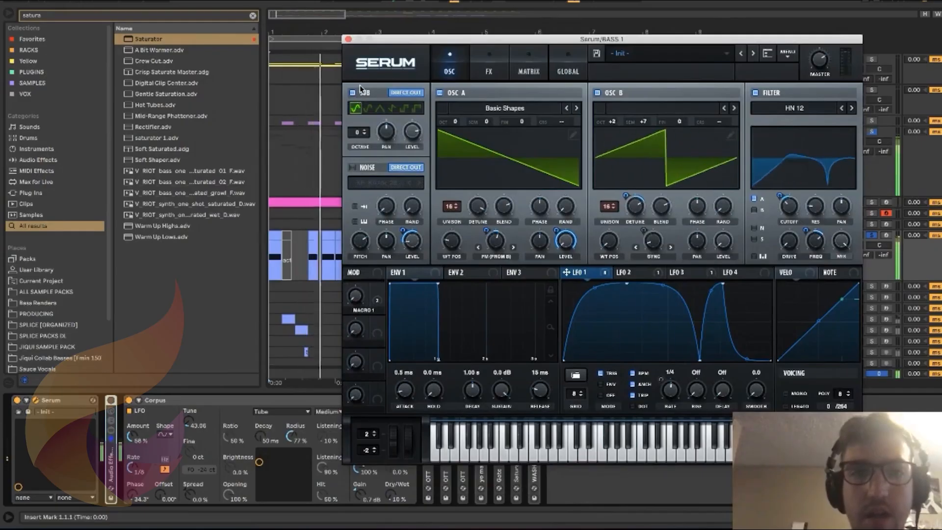
key(space)
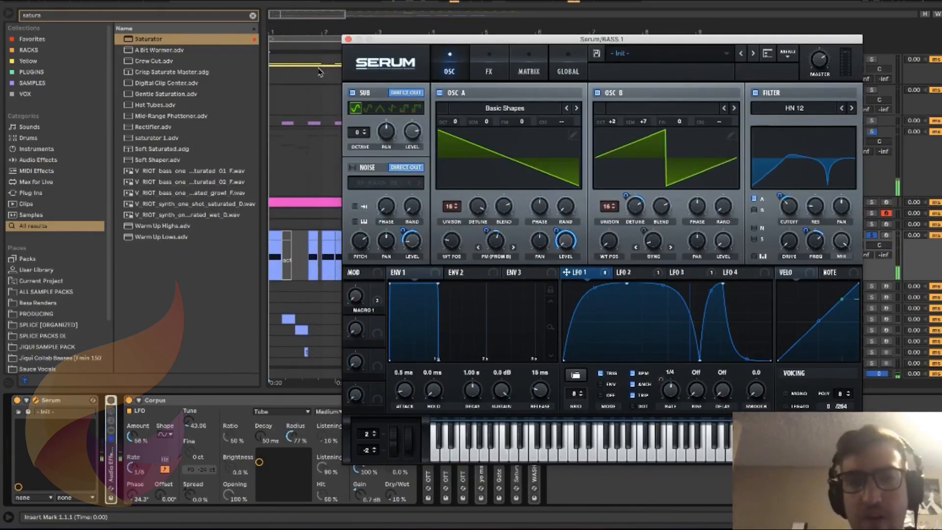
Review Serum's effects page and oscillator page once more, and close the plugin window.
click(484, 66)
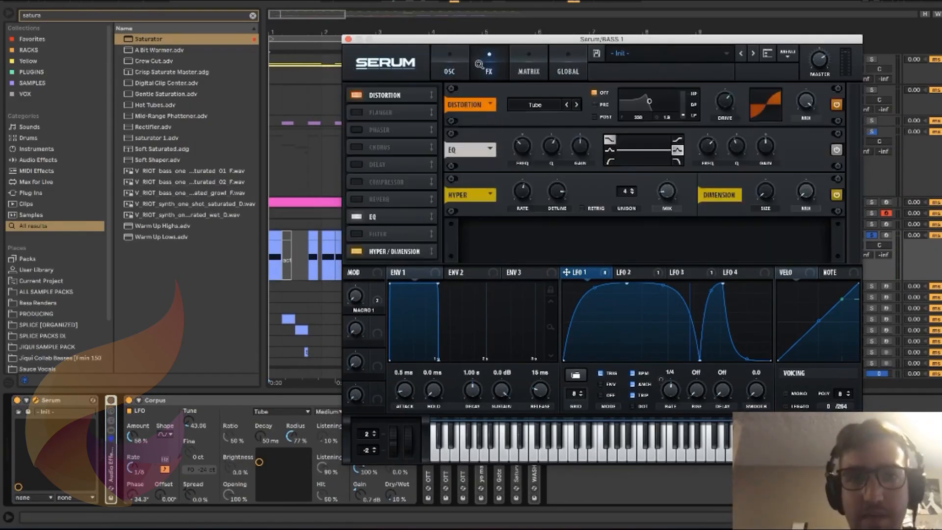
click(444, 68)
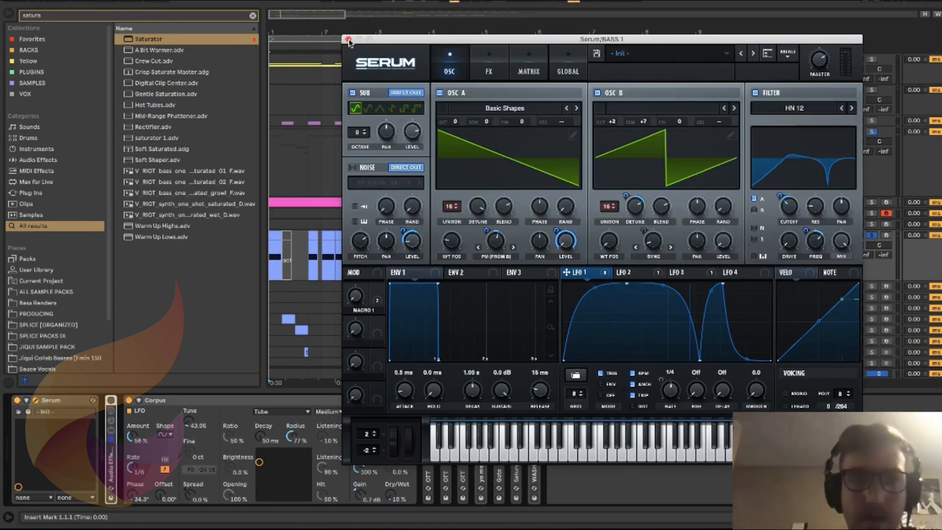
click(348, 39)
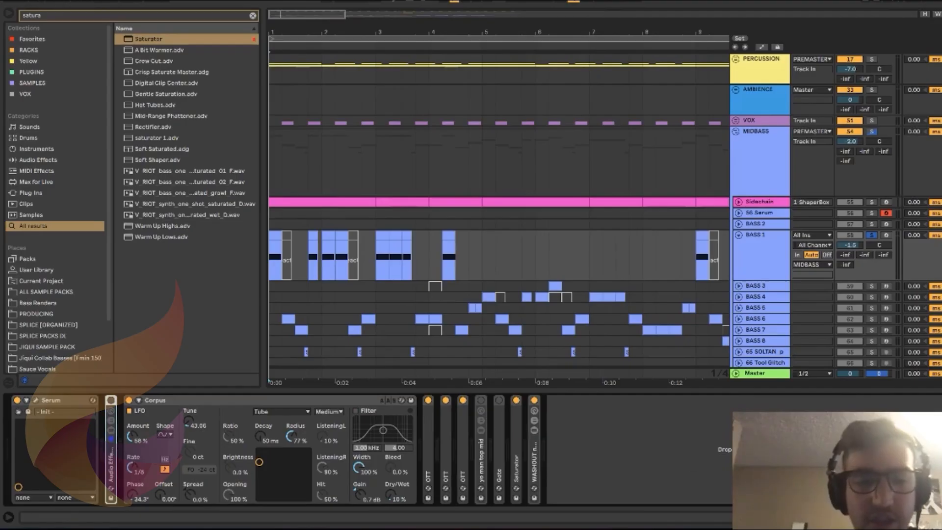
click(36, 400)
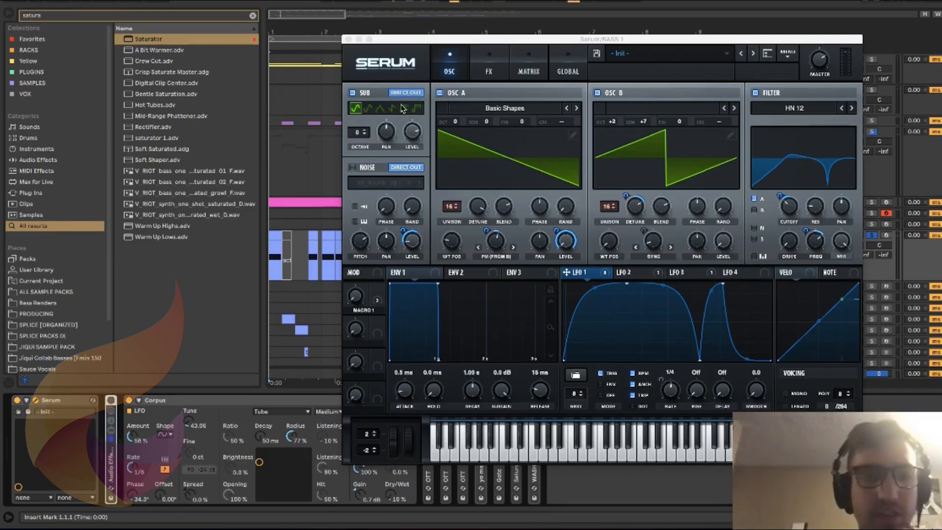
click(348, 39)
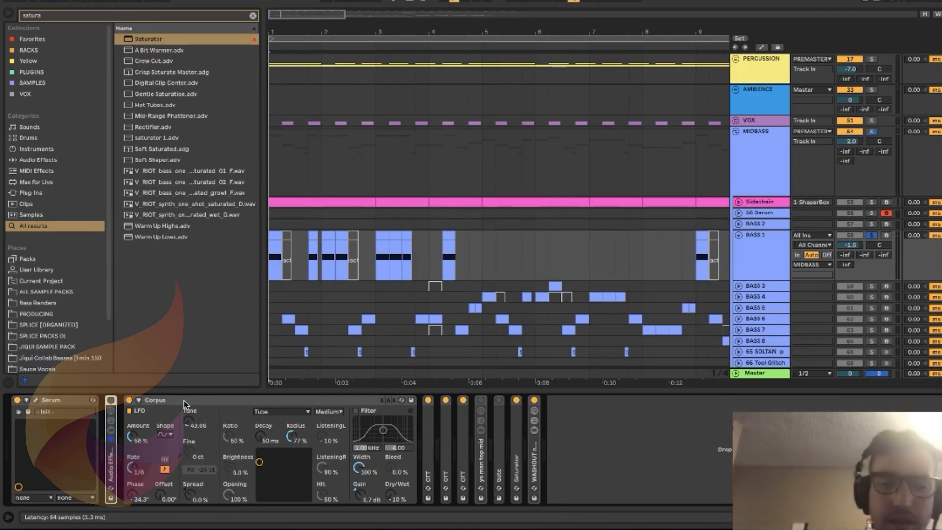
Examine Corpus's resonator types and LFO waveform options on BASS 1, keeping Tube and the current waveform.
click(280, 412)
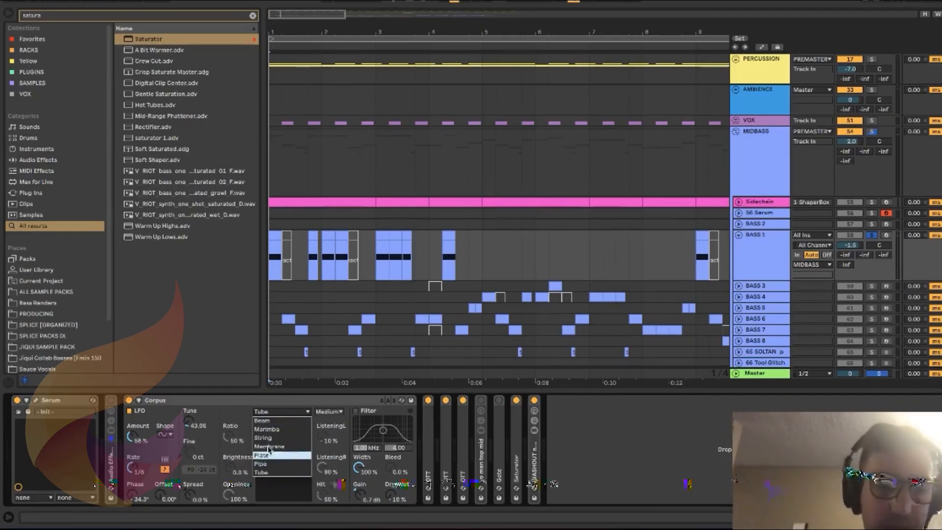
click(275, 412)
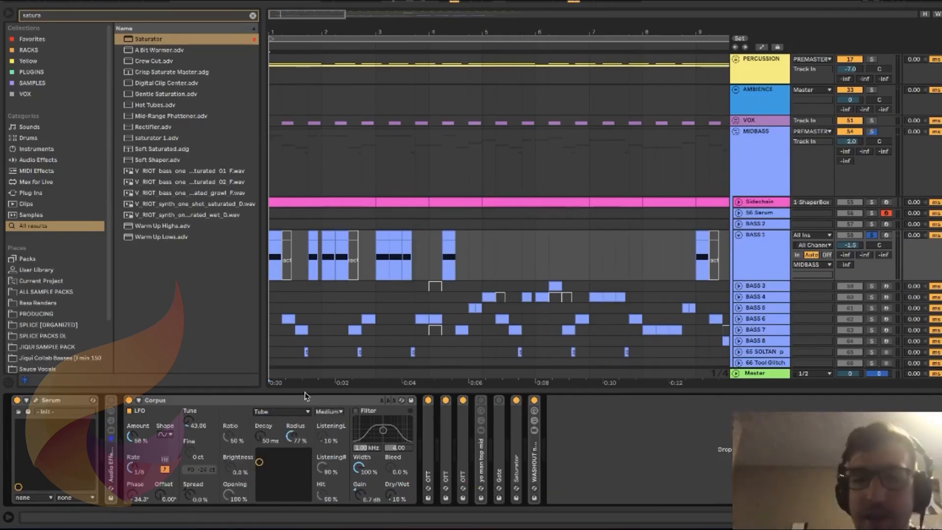
click(305, 286)
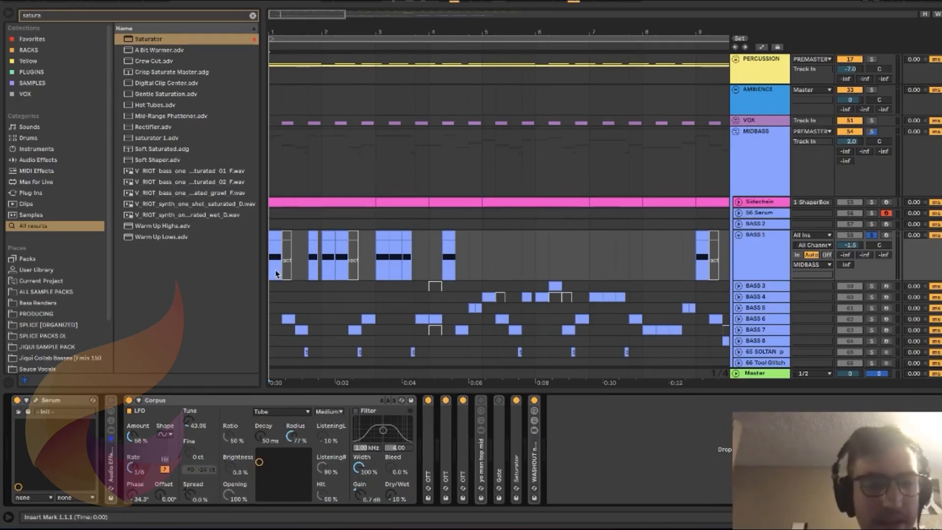
click(286, 413)
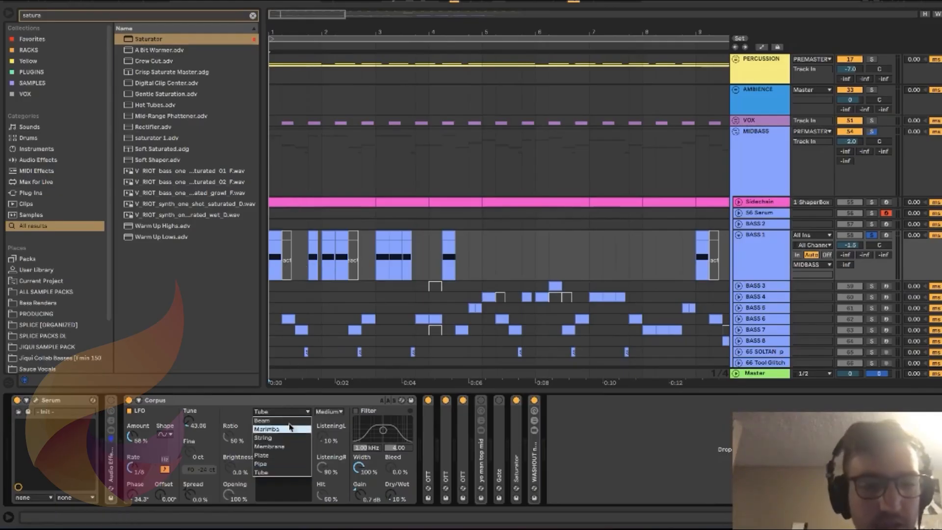
click(283, 415)
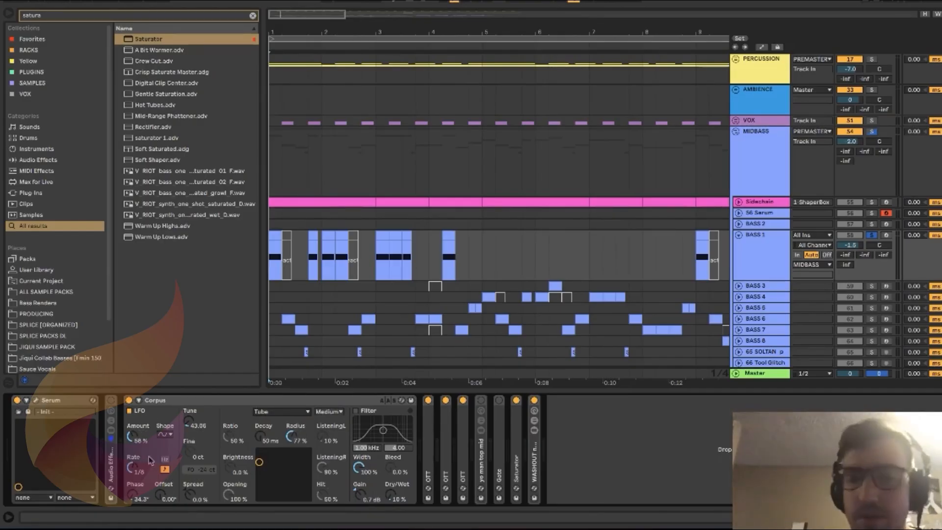
click(166, 434)
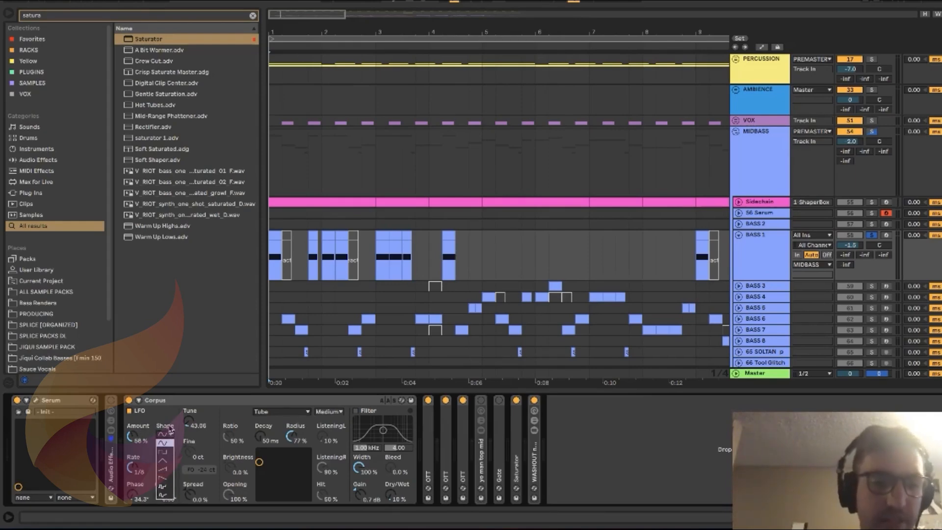
click(170, 431)
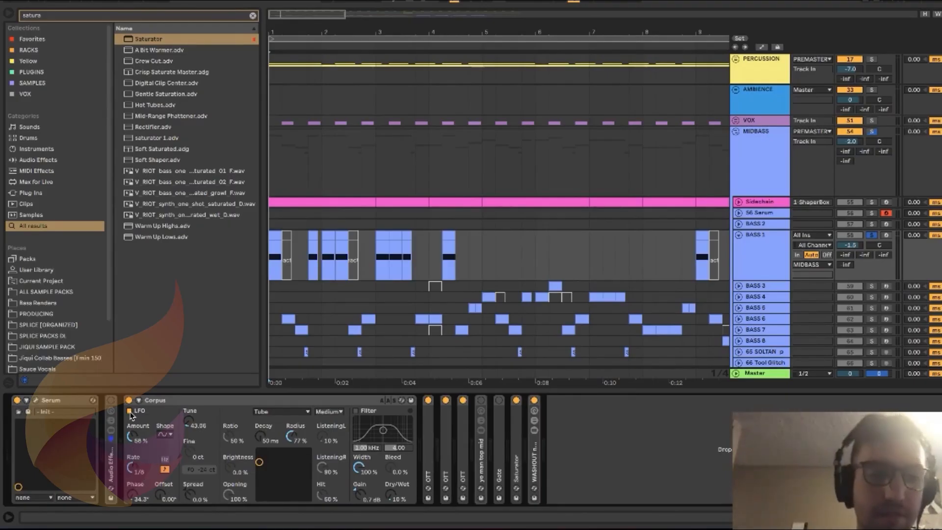
Play BASS 1 with Corpus's LFO off, turn the LFO back on to compare, and stop playback.
click(271, 245)
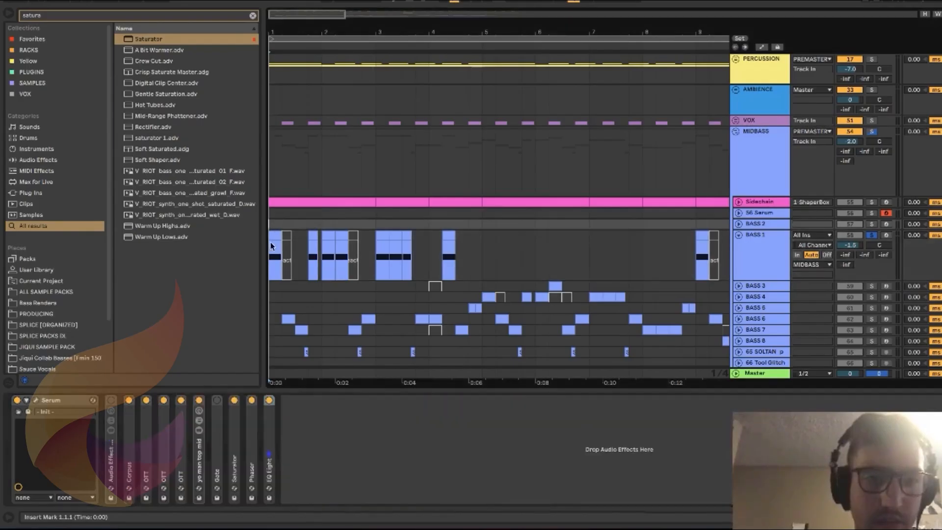
click(760, 255)
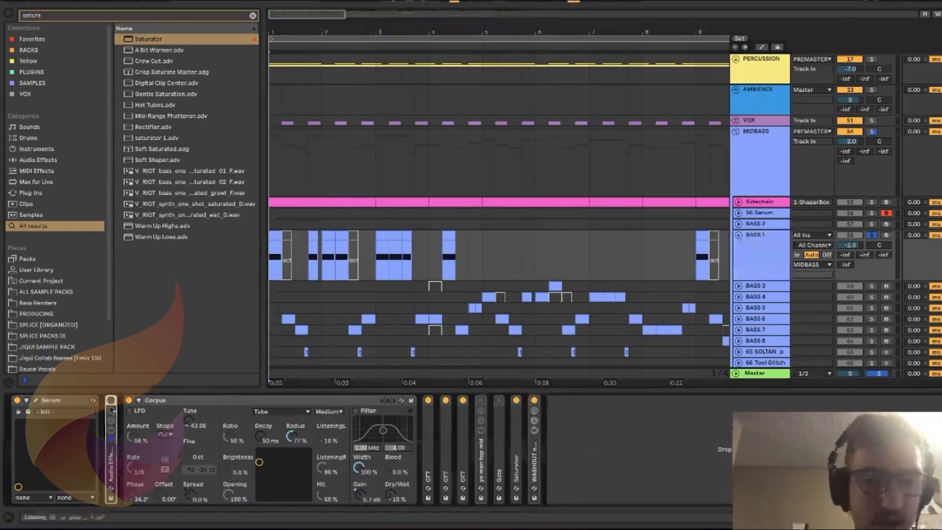
key(space)
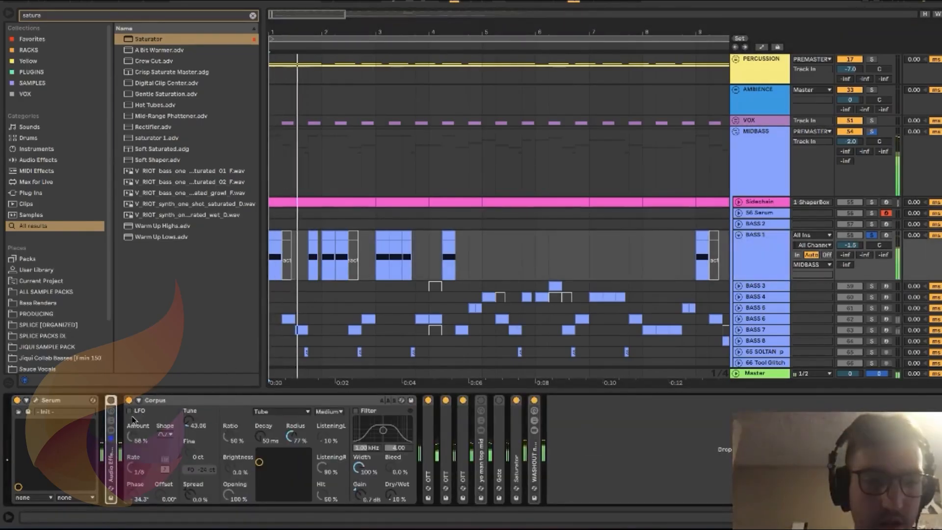
key(space)
key(space)
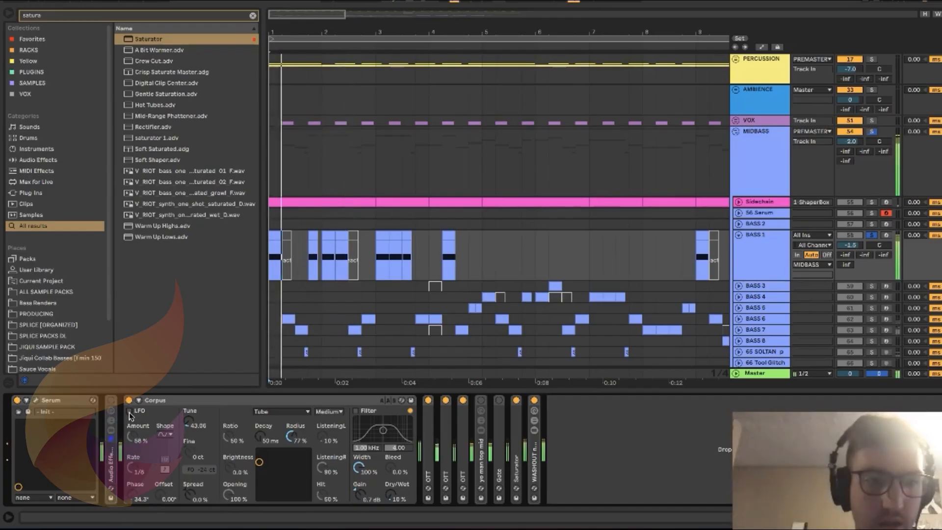
click(130, 411)
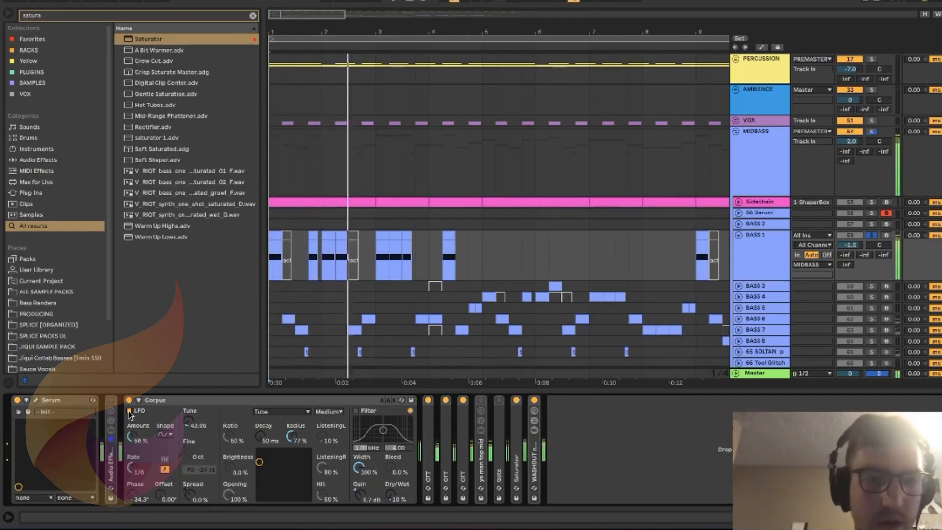
key(space)
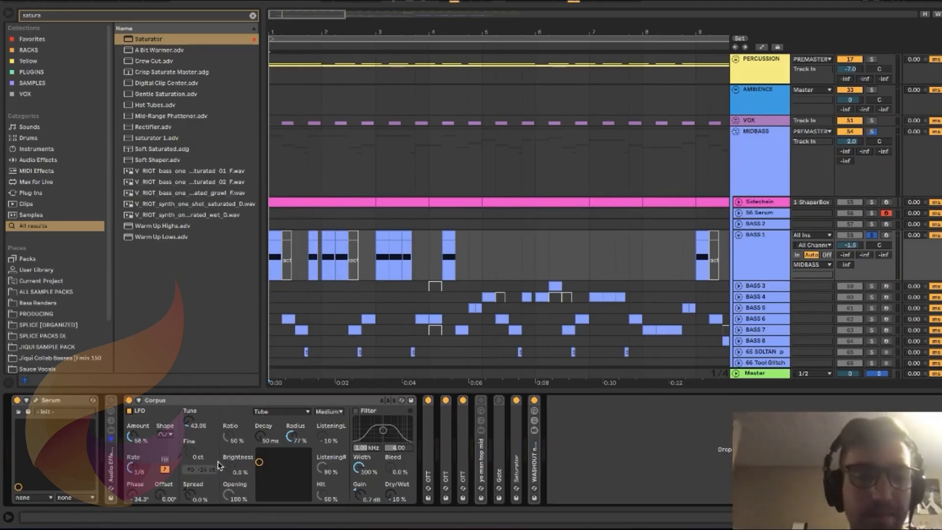
Play BASS 1 with Corpus bypassed, re-enable Corpus, and play the track from bar 2 to compare.
click(129, 401)
key(space)
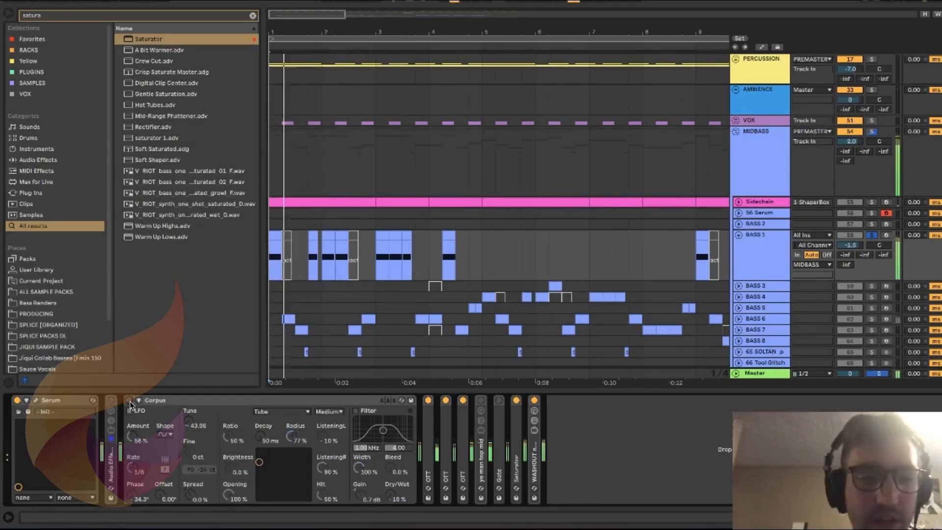
key(space)
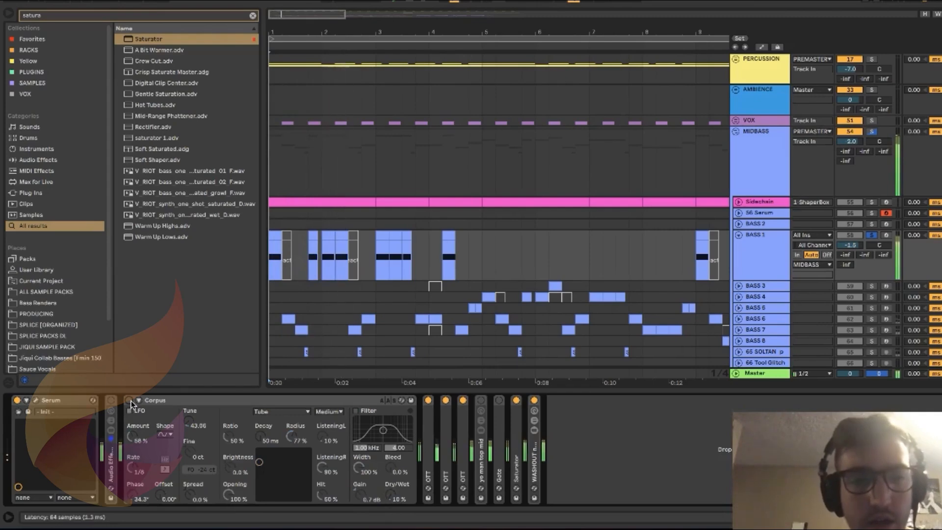
click(129, 400)
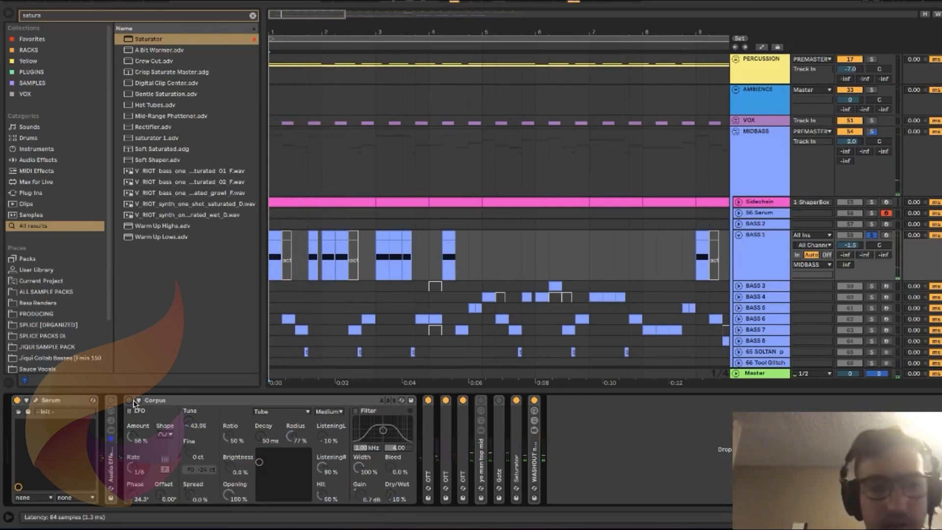
click(321, 223)
click(763, 260)
key(space)
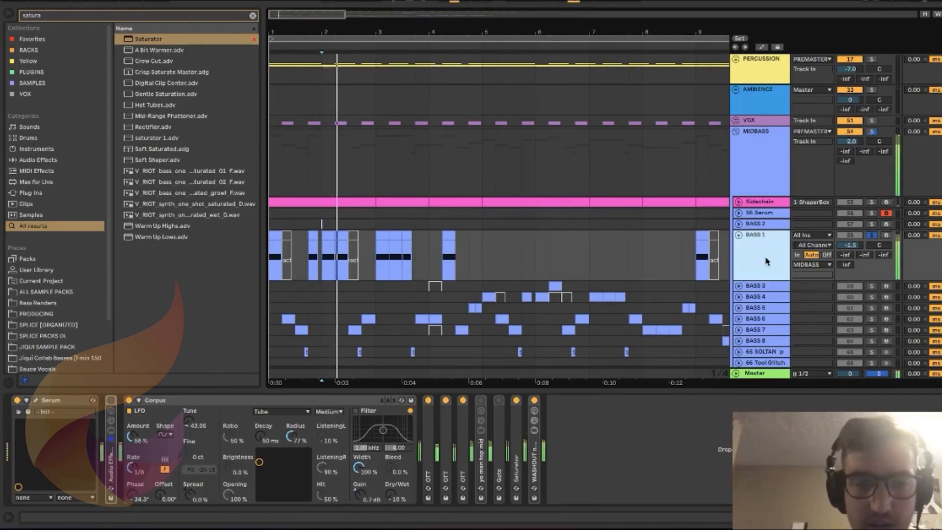
key(space)
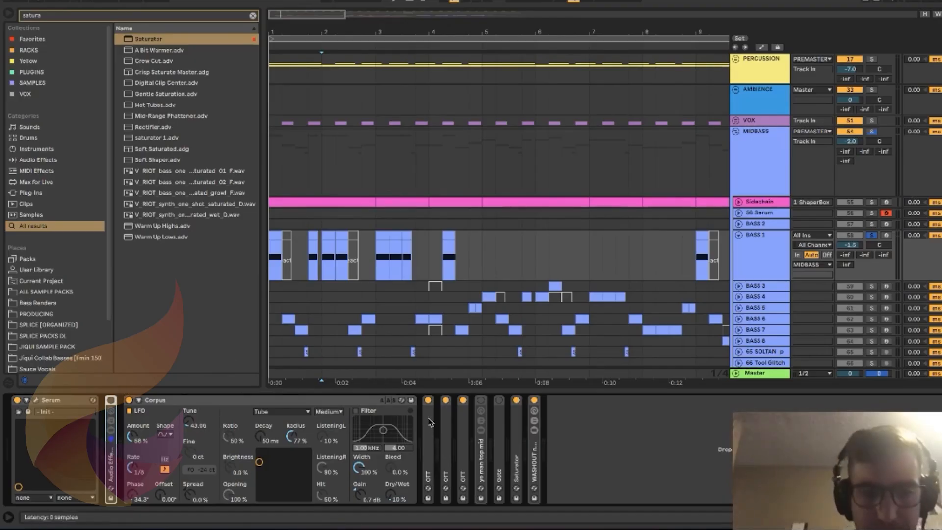
Group the BASS 1 effects from Corpus through the WASHOUT rack into an Audio Effect Rack.
click(248, 402)
shift+click(536, 451)
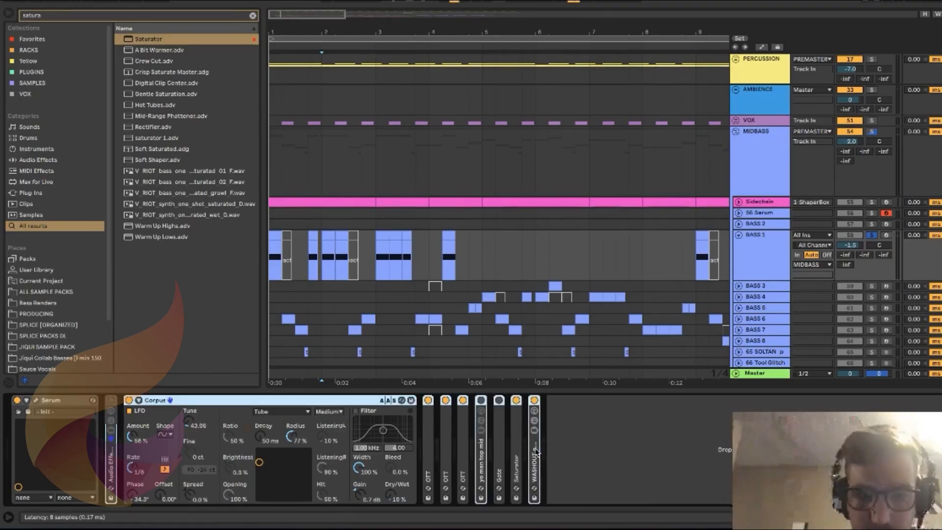
key(ctrl+g)
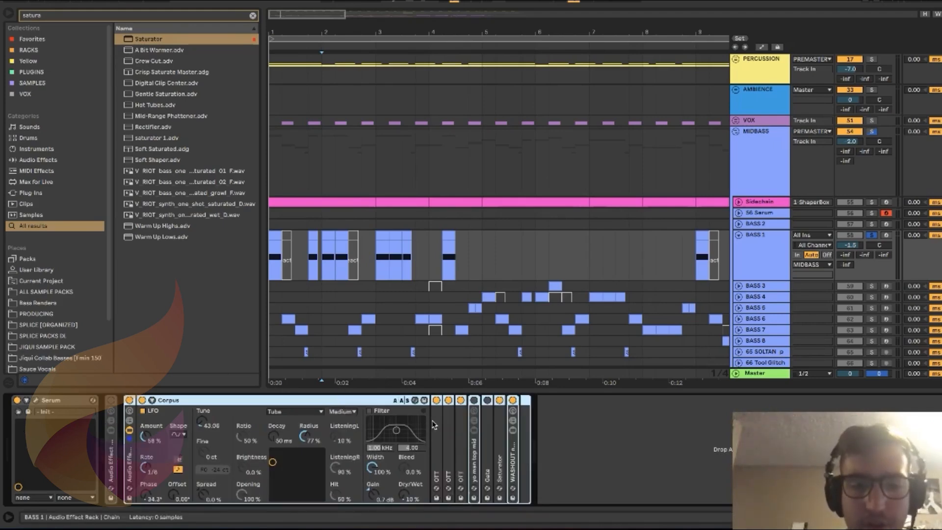
Unfold the three OTT devices after Corpus and examine their settings.
double_click(435, 425)
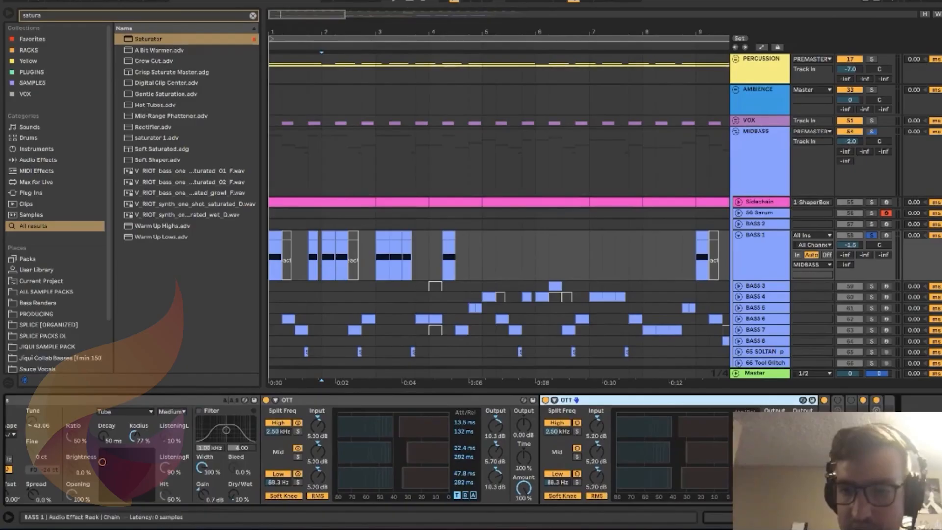
key(ctrl+d)
scroll(490, 451, right, 5)
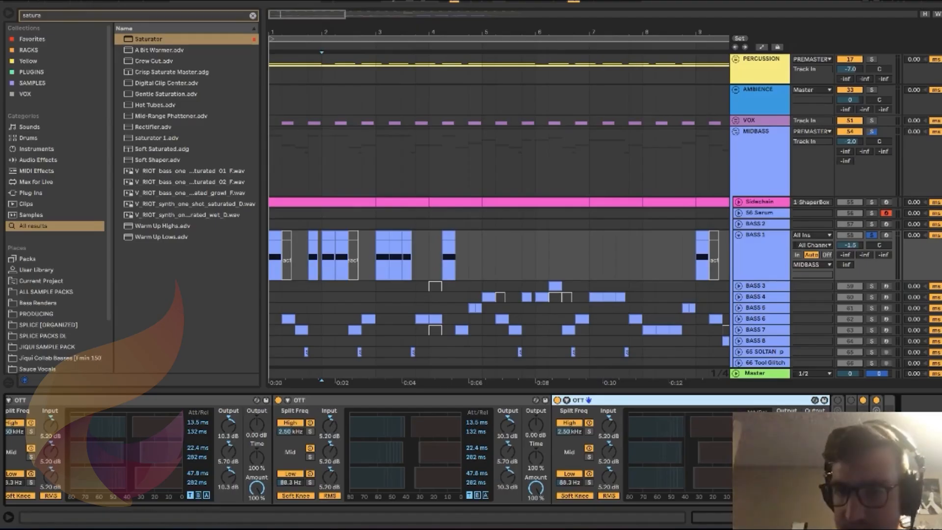
Unfold the Gate after the OTT devices, switch it on, and expand its sidechain settings.
double_click(851, 449)
scroll(851, 448, right, 5)
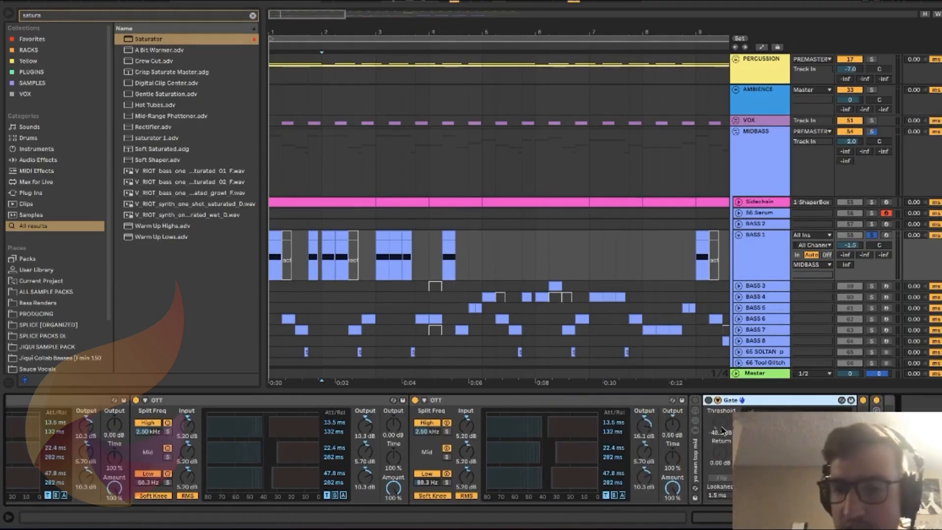
click(709, 400)
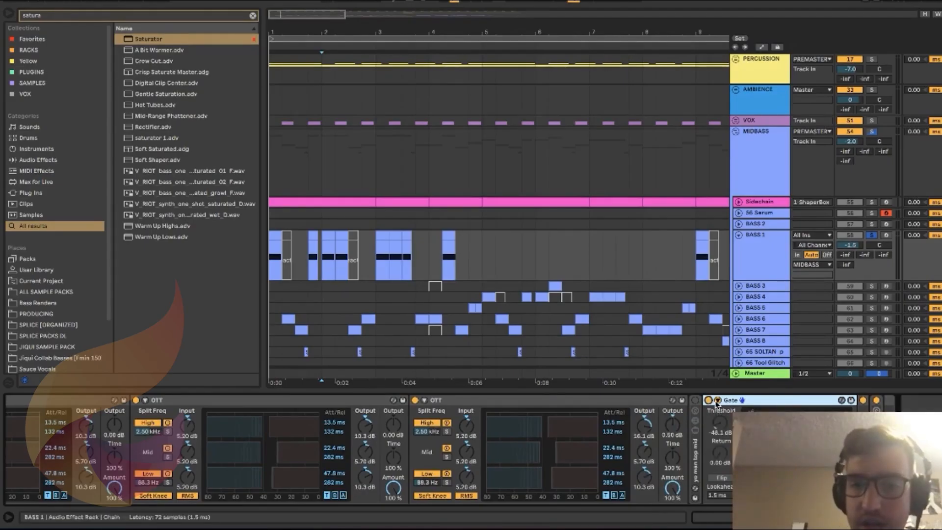
click(717, 400)
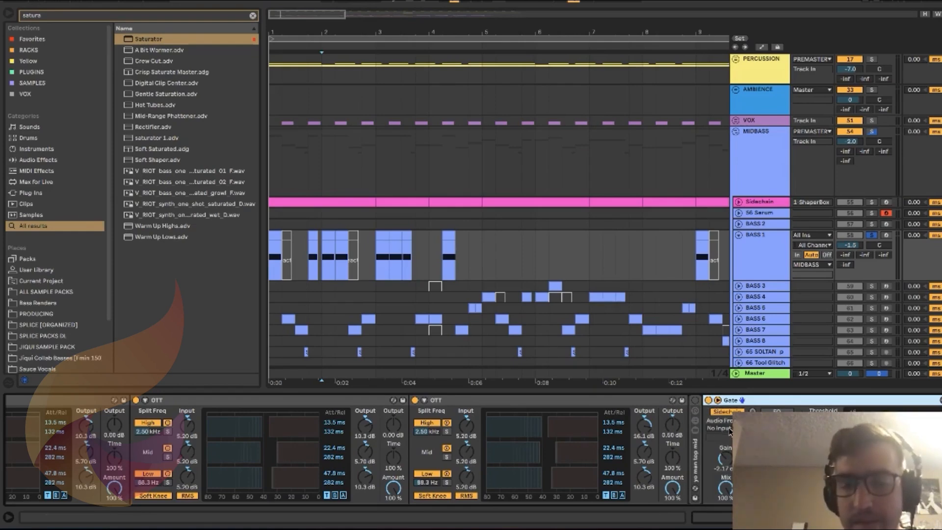
scroll(628, 427, right, 4)
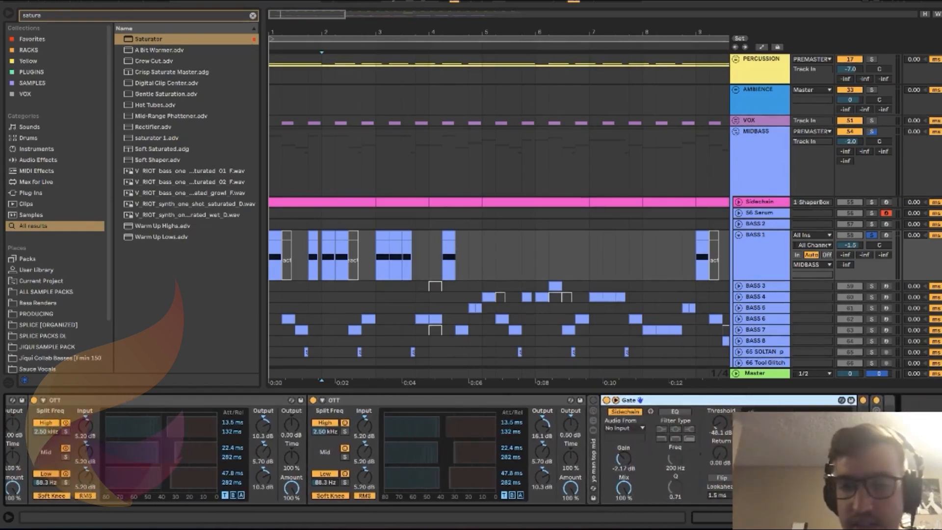
Fold the Gate and unfold the Saturator and WASHOUT rack on BASS 1 to examine their settings.
click(624, 411)
double_click(647, 402)
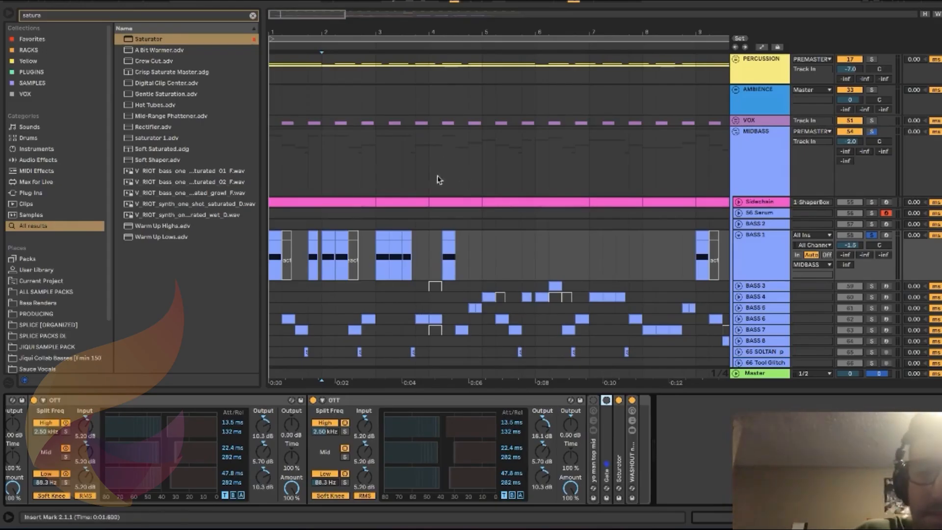
double_click(621, 444)
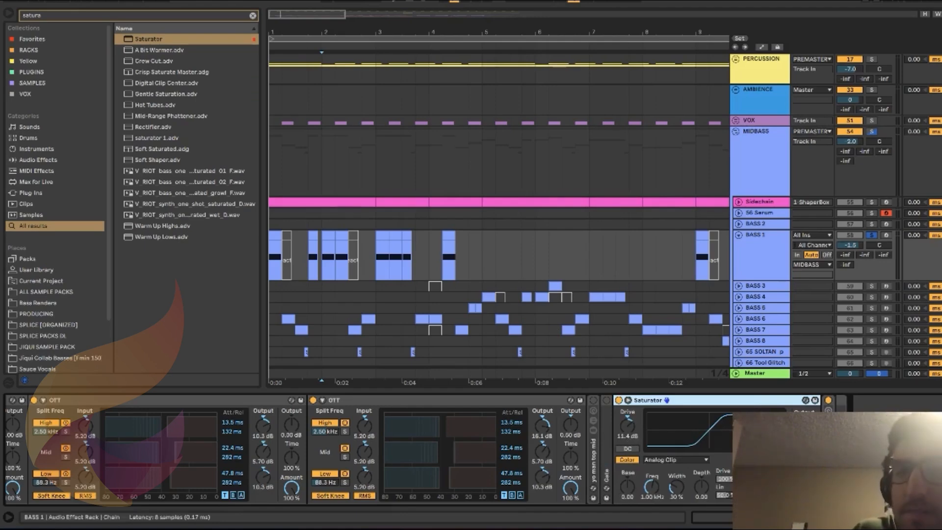
double_click(828, 449)
scroll(828, 449, right, 5)
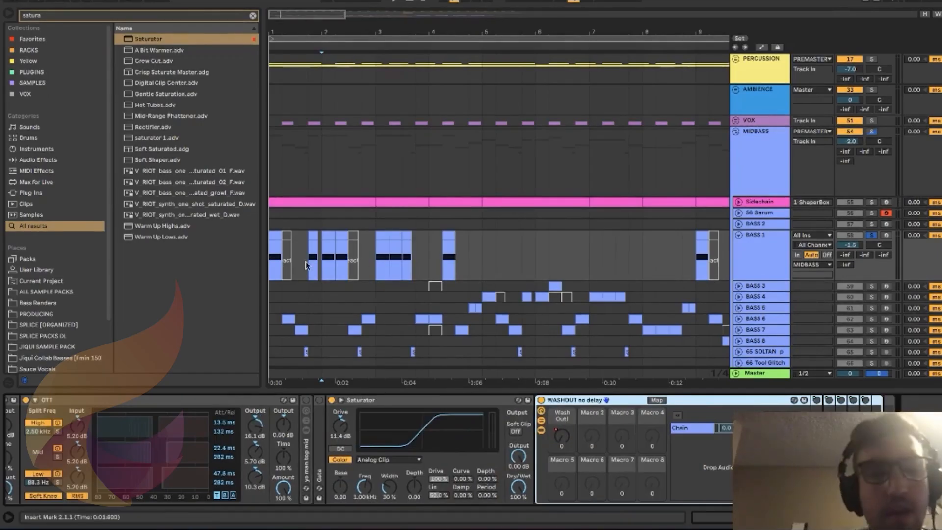
Fold the WASHOUT rack and briefly review the BASS 1 Serum patch, closing its window again.
double_click(588, 403)
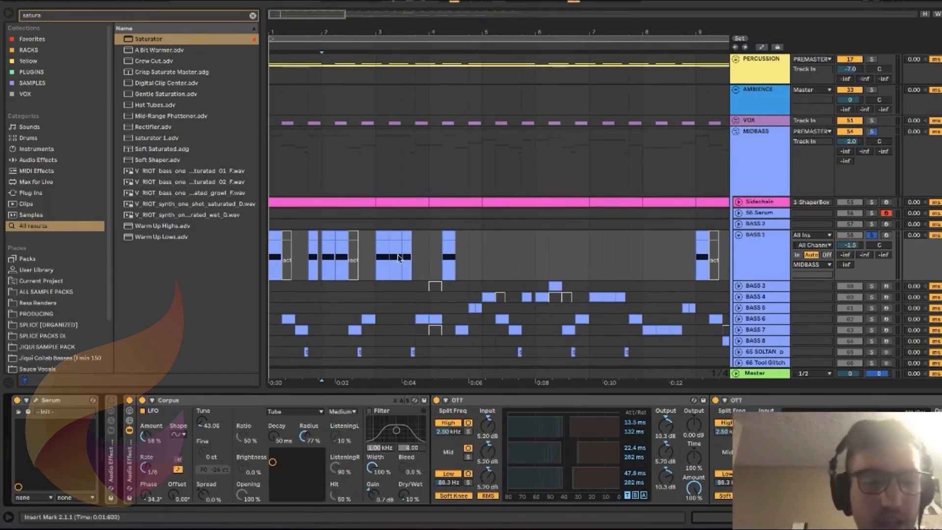
click(36, 400)
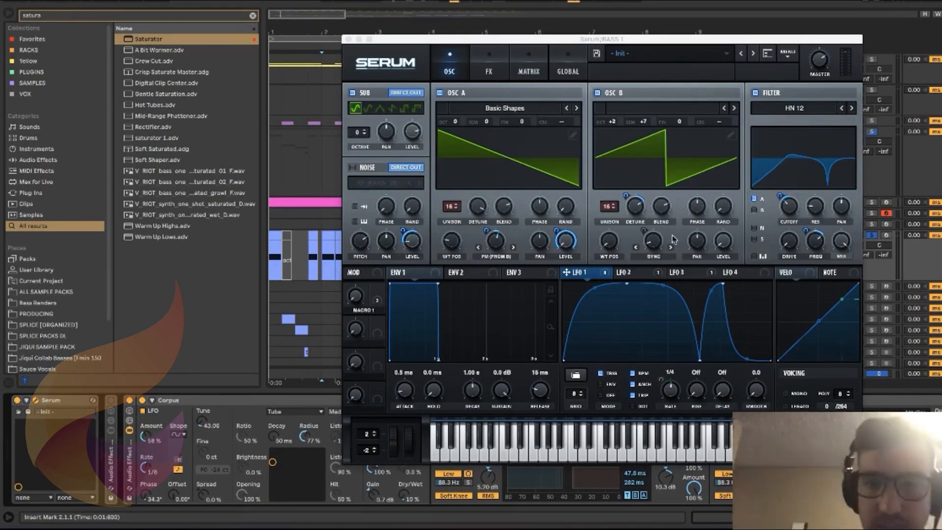
click(349, 39)
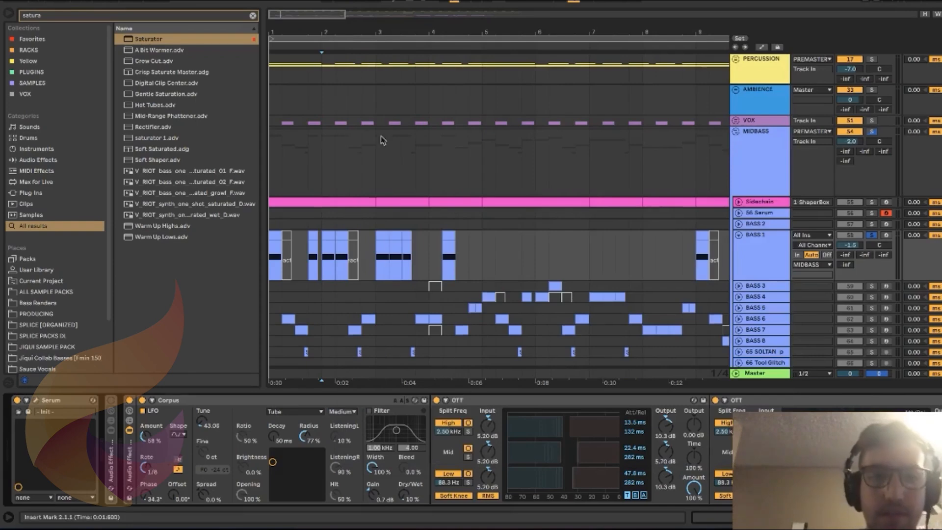
Unfold the BASS 3 track in the arrangement and place the insert marker at bar 6 on its lane.
drag(324, 15, 393, 17)
scroll(717, 308, down, 1)
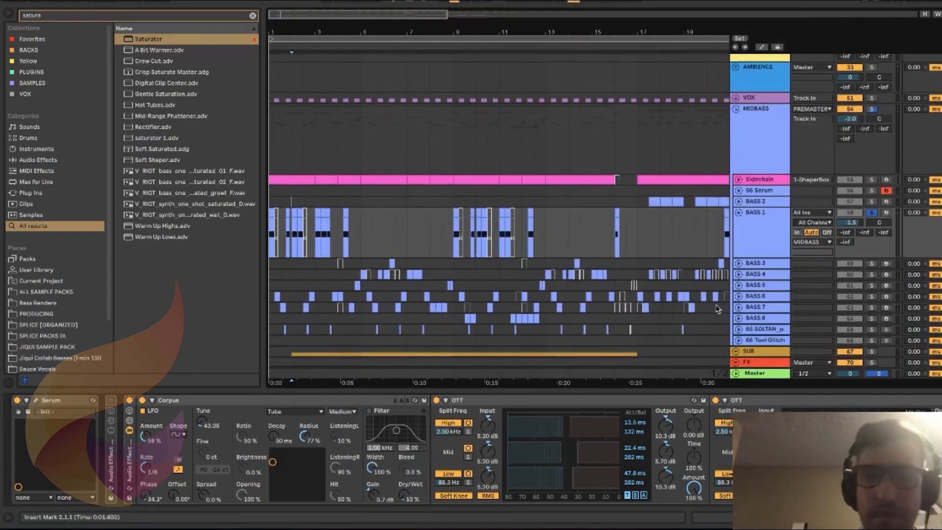
click(738, 264)
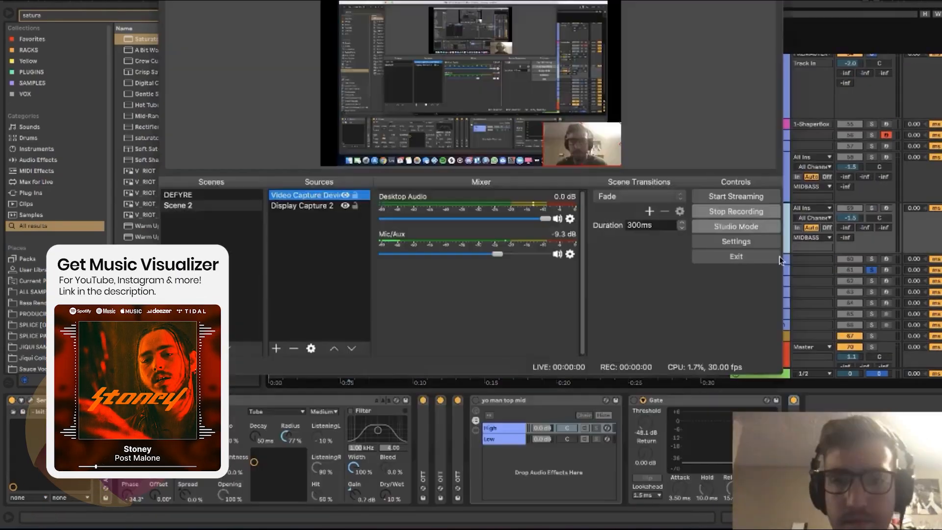
click(793, 264)
click(381, 228)
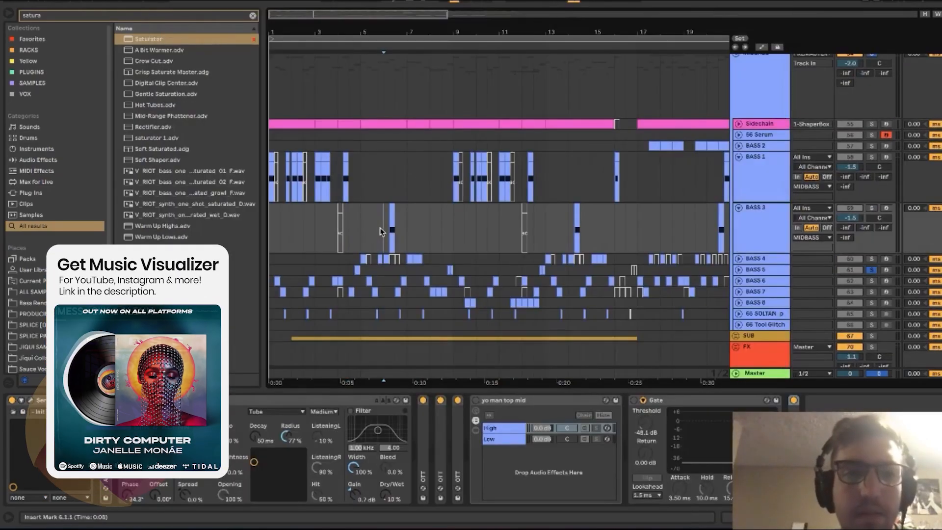
click(436, 126)
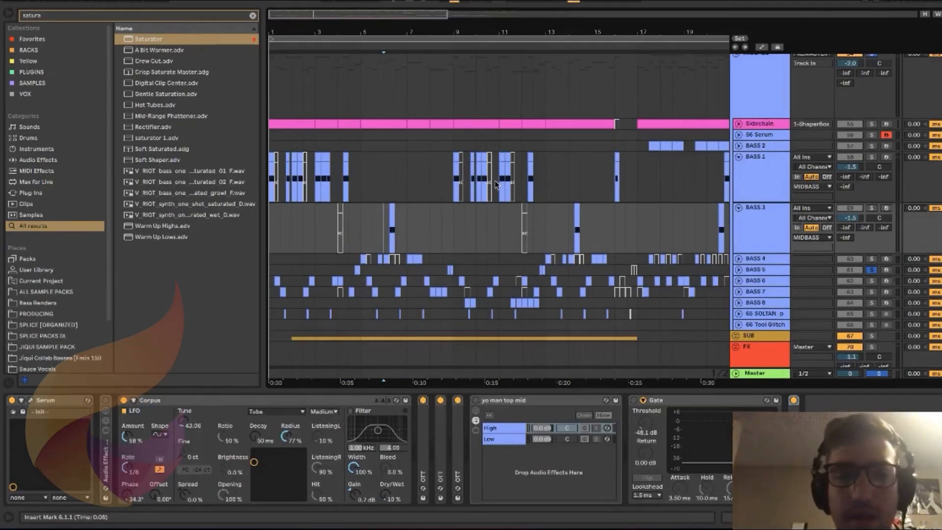
Open the BASS 3 Serum patch, examine its oscillators, effects and LFO shapes, and close it.
click(31, 401)
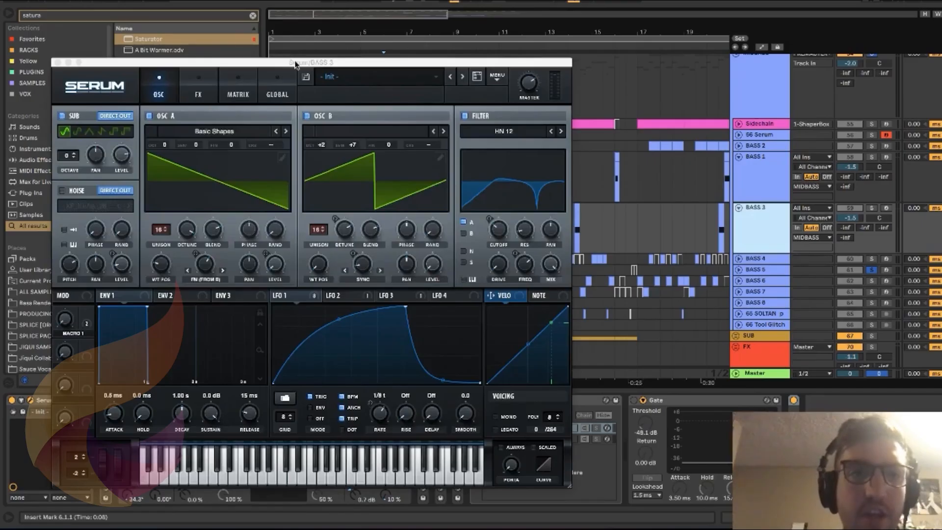
drag(295, 65, 454, 64)
click(348, 96)
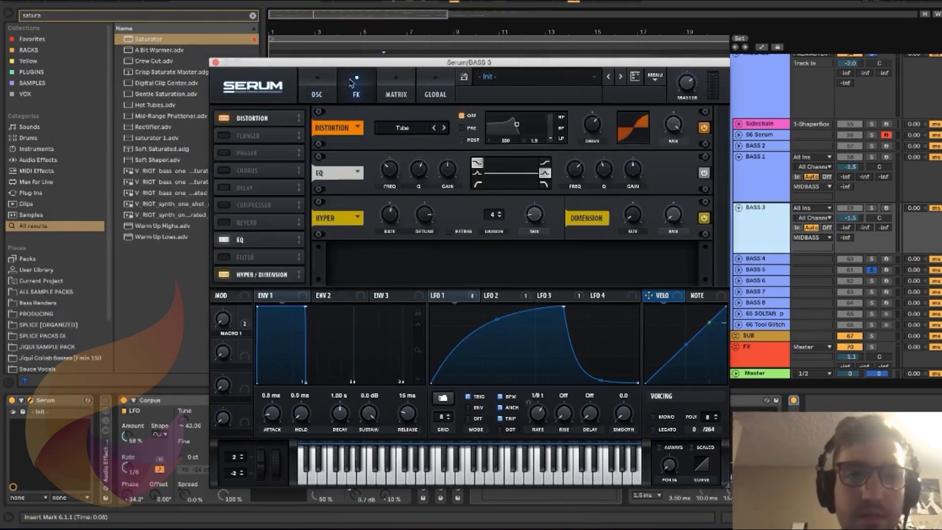
click(323, 93)
drag(346, 63, 336, 12)
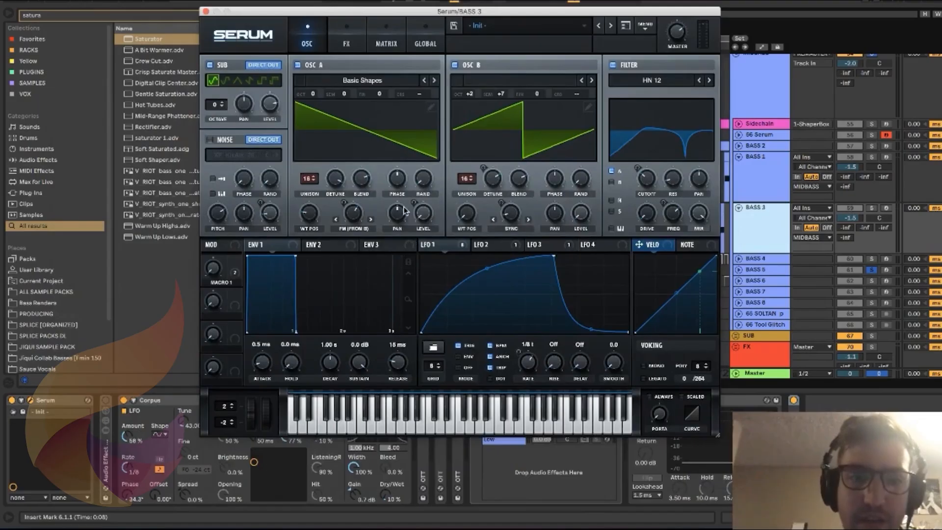
click(492, 244)
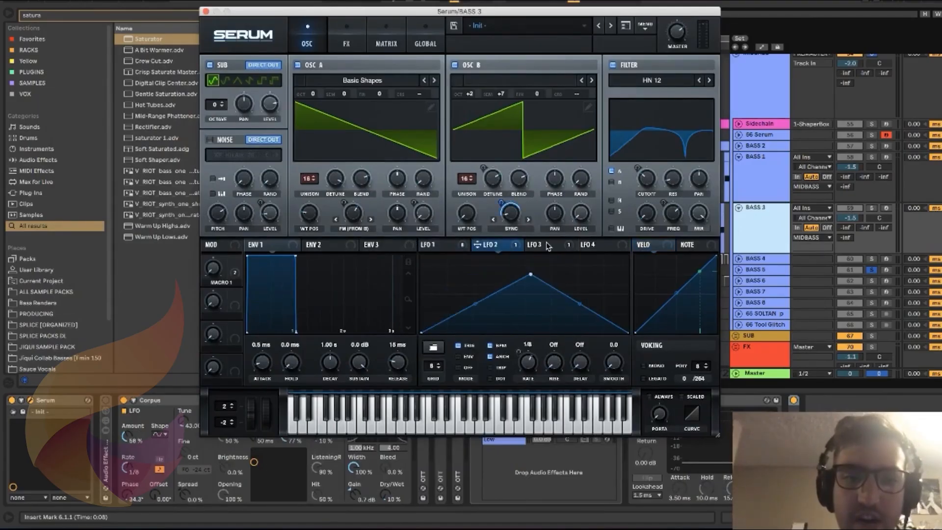
click(455, 247)
click(206, 11)
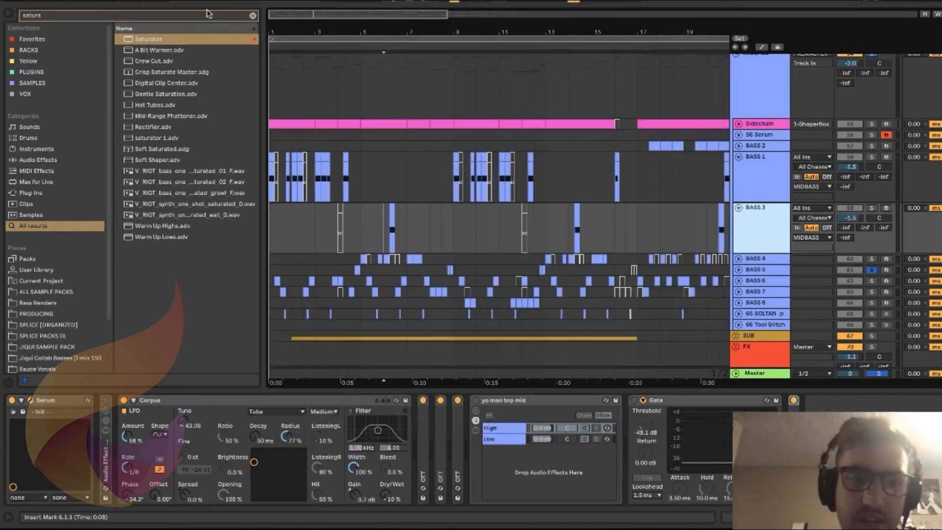
Solo BASS 3 and play it from bar 4.
click(871, 209)
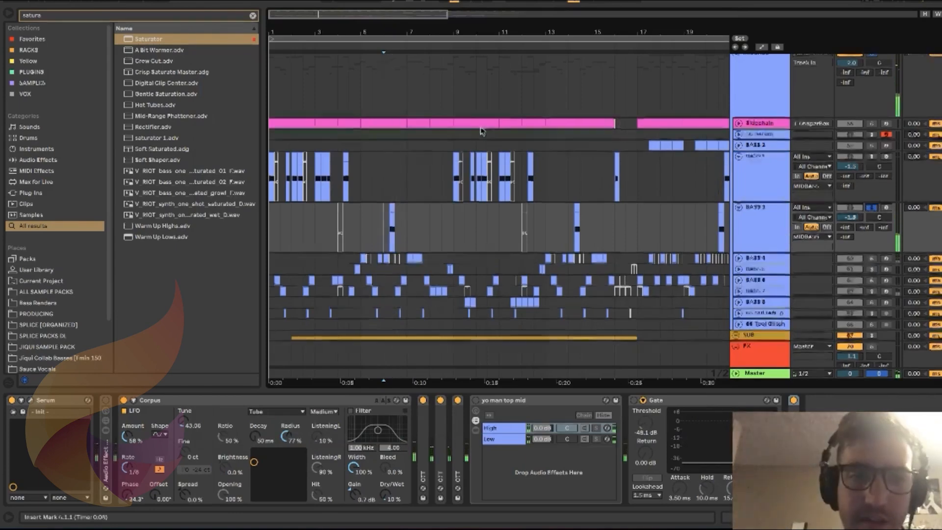
scroll(481, 131, down, 1)
mouse_move(325, 32)
mouse_down()
mouse_move(313, 56)
mouse_move(346, 84)
mouse_up()
Solo BASS 4, play it from bar 5, and review its Serum patch's oscillators and LFO 1.
click(397, 195)
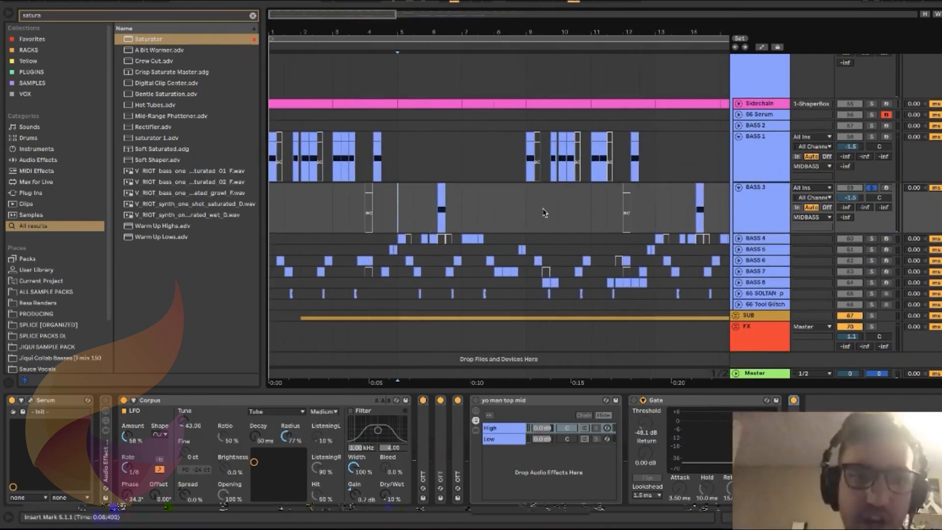
click(871, 239)
click(758, 240)
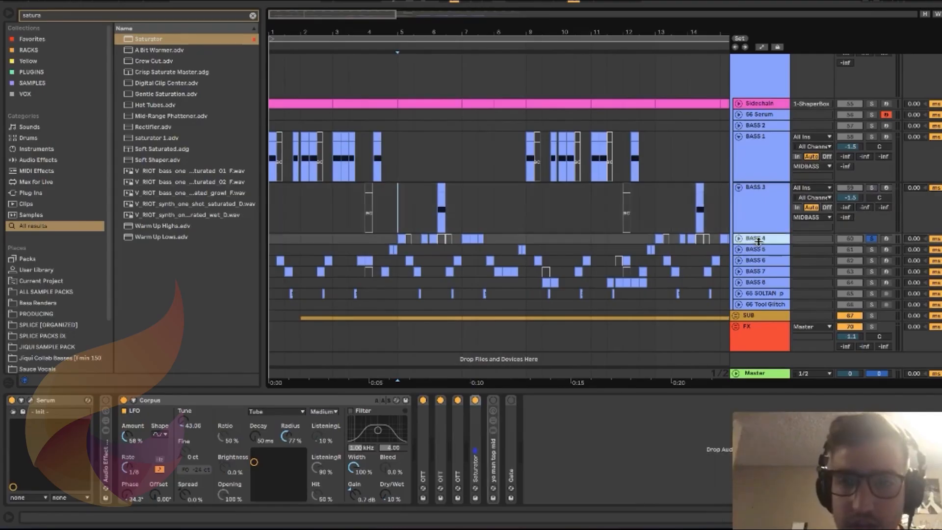
key(space)
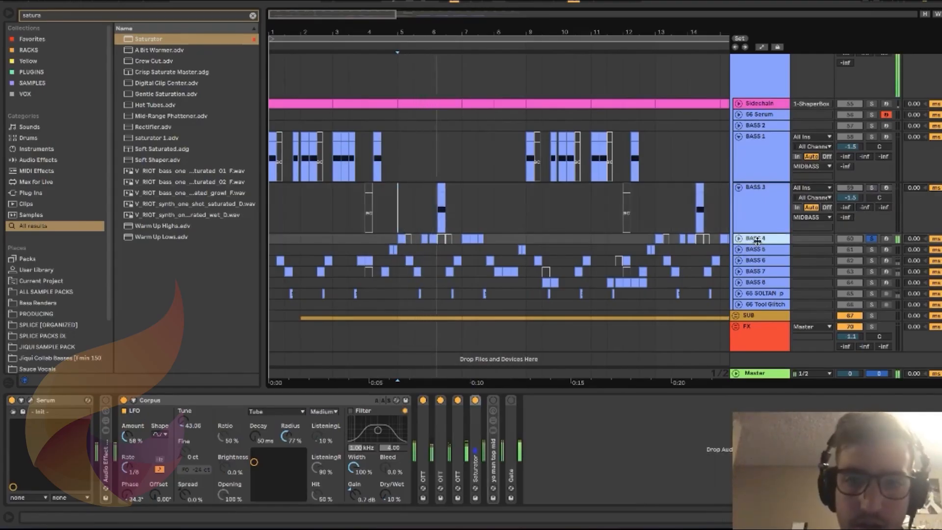
key(space)
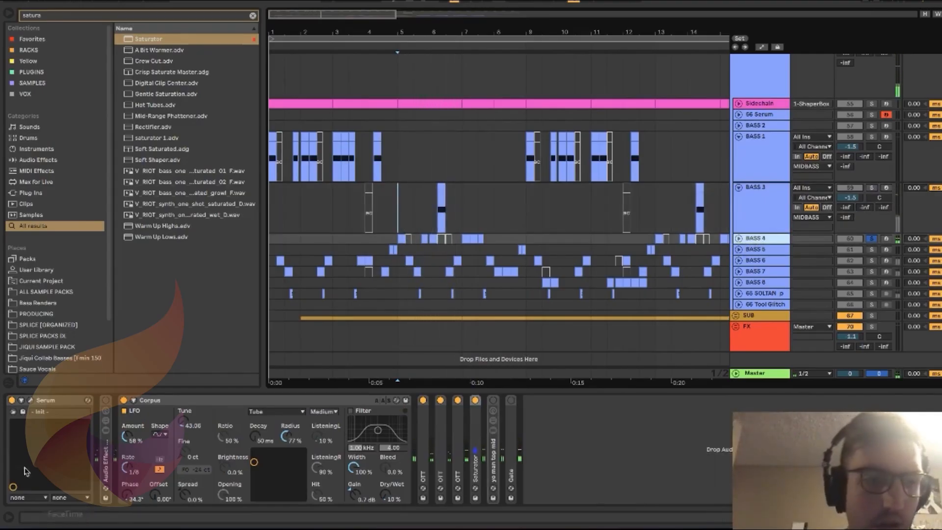
click(31, 400)
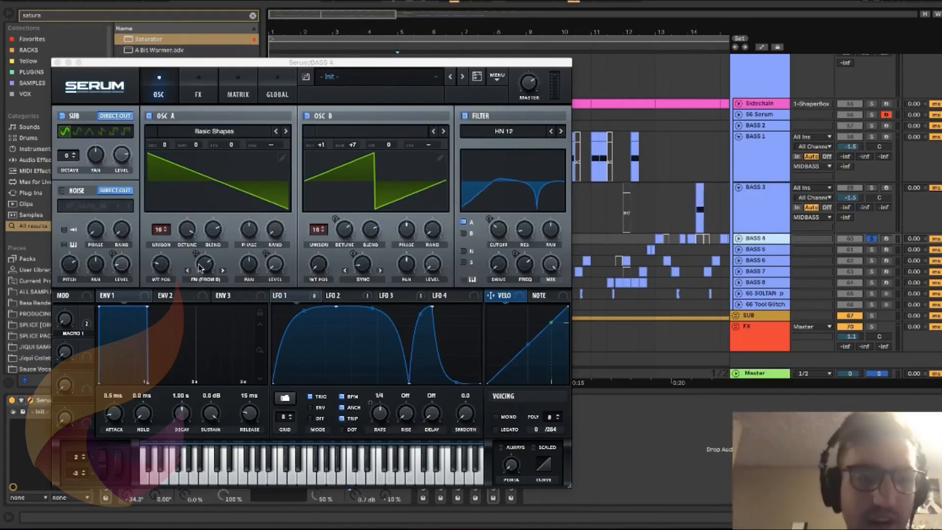
click(57, 62)
Solo and unfold BASS 5, play it from the third beat of bar 4, and display its device chain.
click(382, 228)
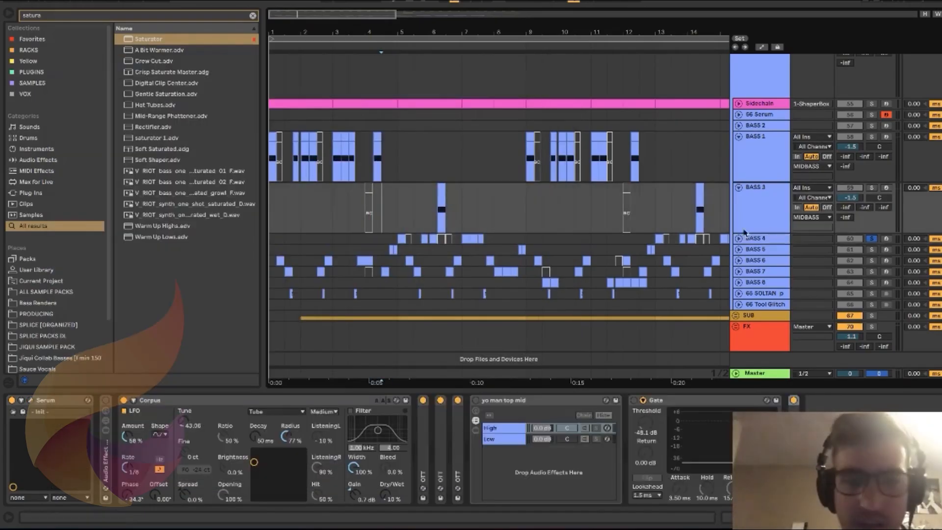
click(872, 250)
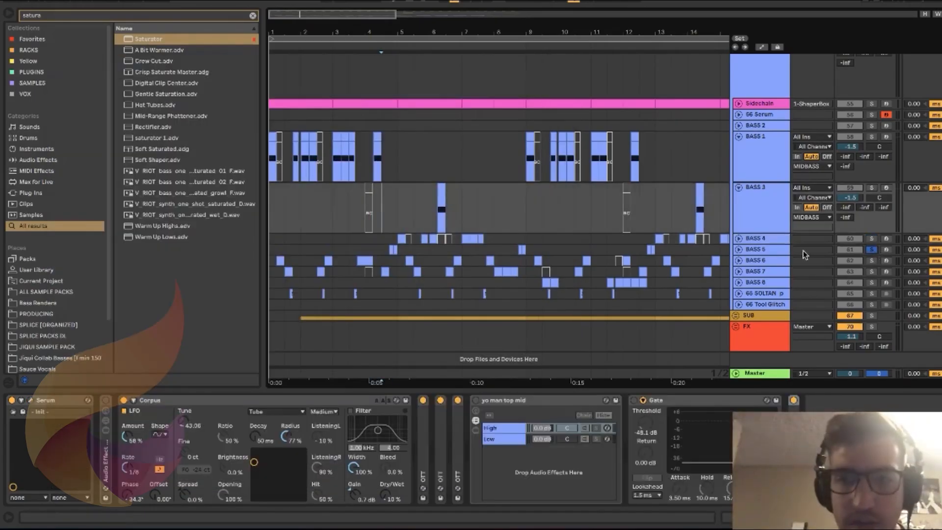
click(739, 250)
key(space)
key(space)
key(space)
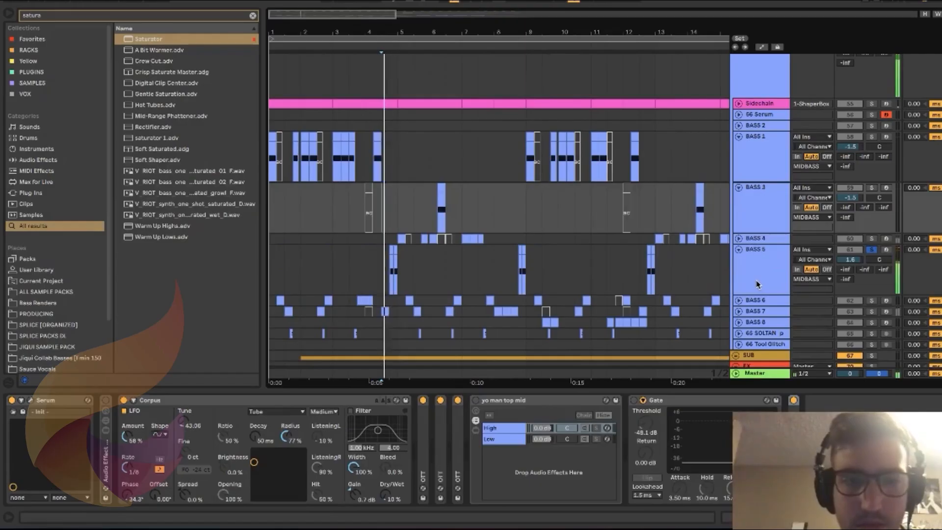
click(758, 285)
key(space)
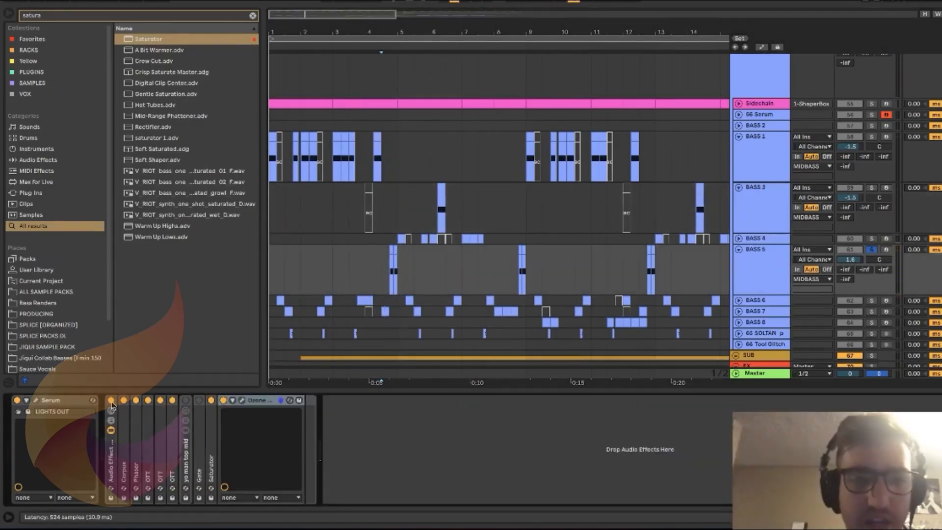
Play BASS 5 with its Audio Effect Rack bypassed, and re-enable the rack.
click(111, 400)
key(space)
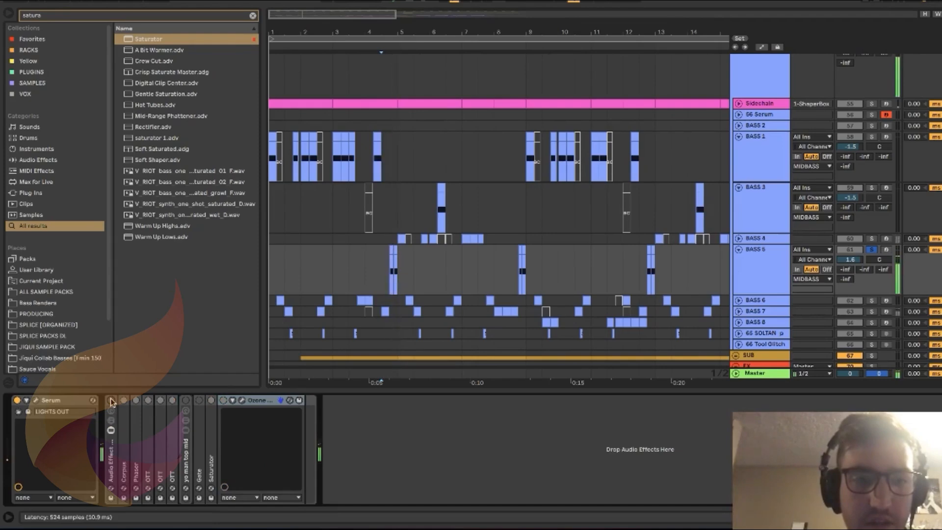
key(space)
click(112, 401)
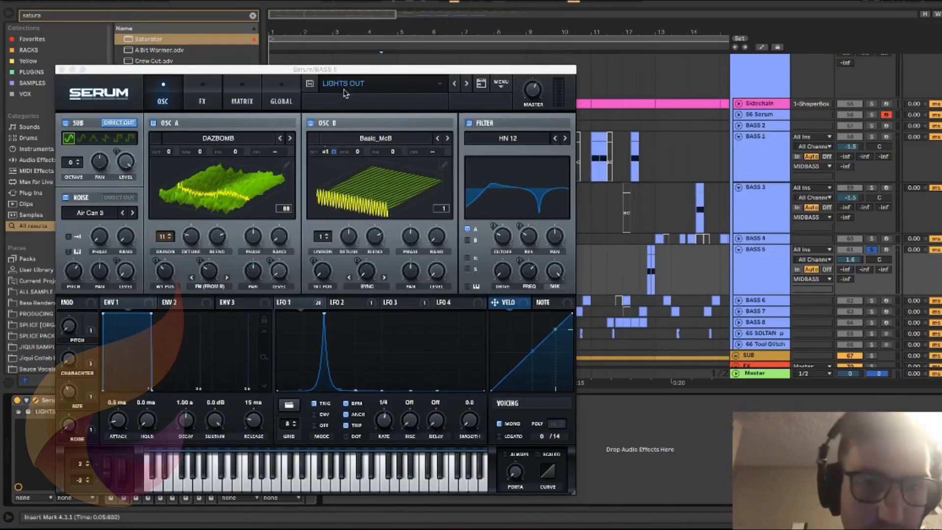
Compare the effects and oscillator settings of the LIGHTS OUT Serum patch on BASS 5.
click(202, 96)
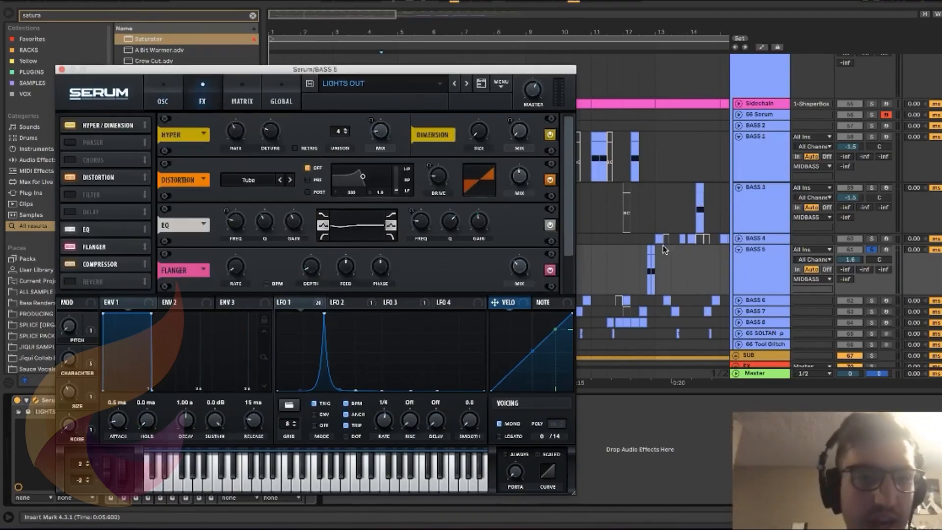
click(164, 95)
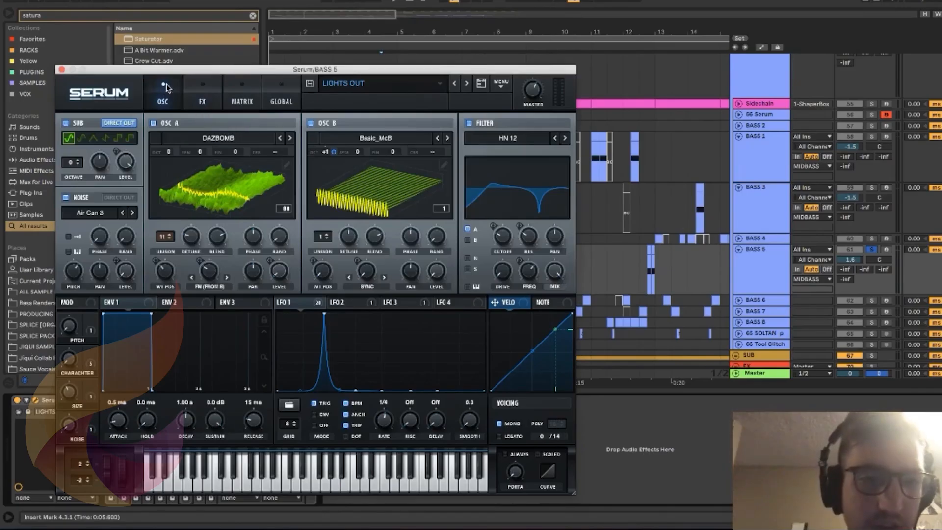
click(204, 93)
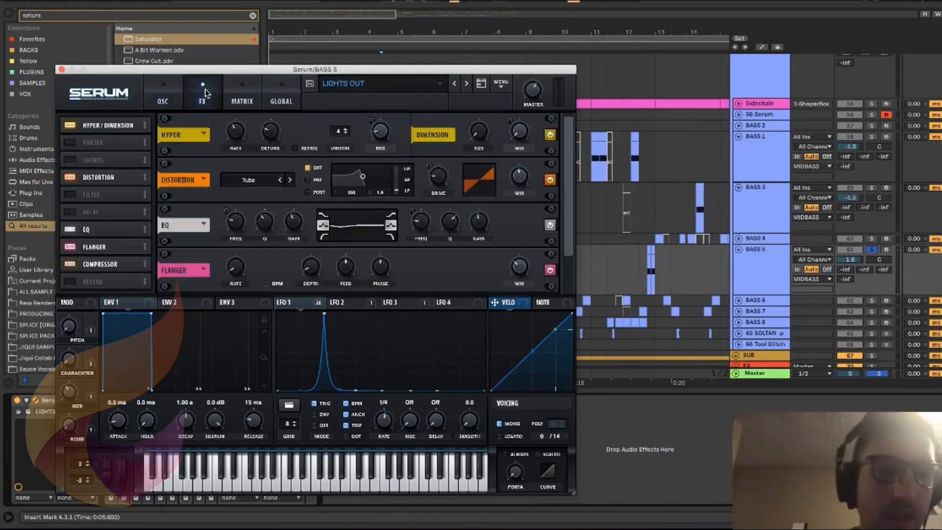
click(164, 93)
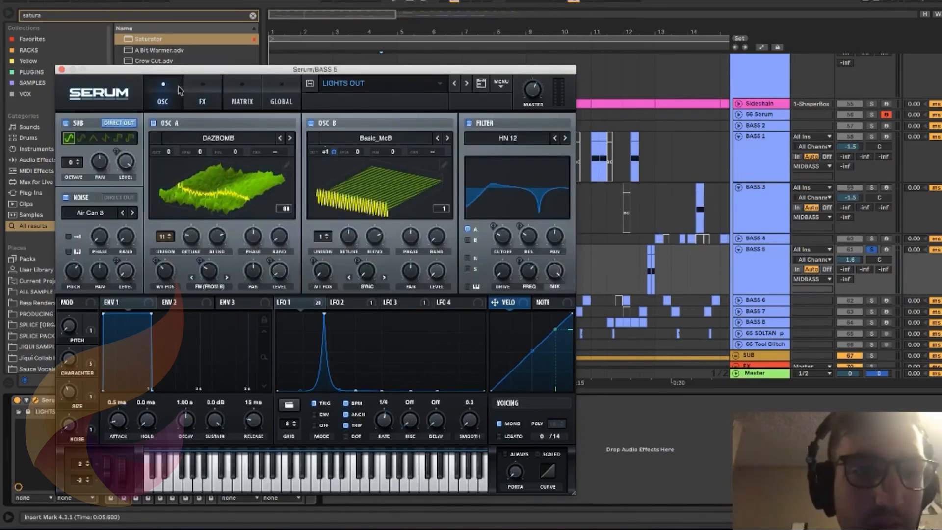
click(195, 91)
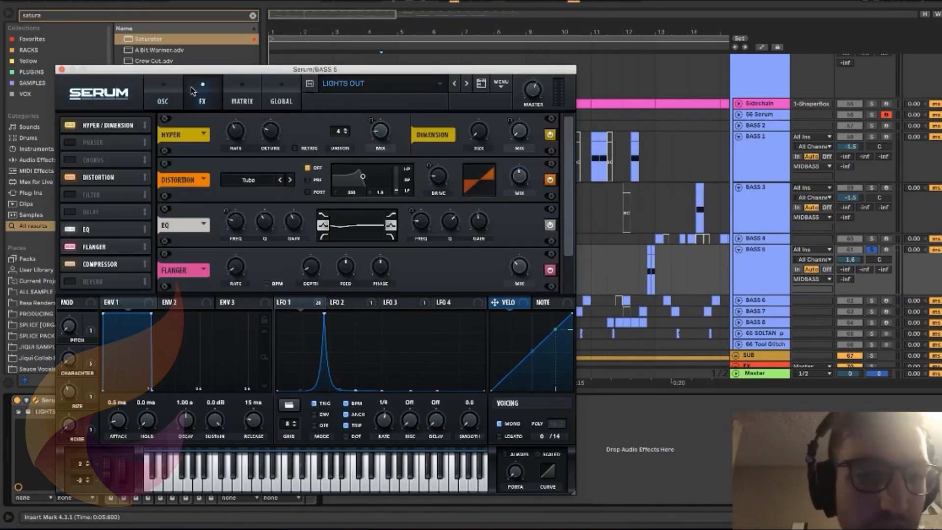
click(163, 91)
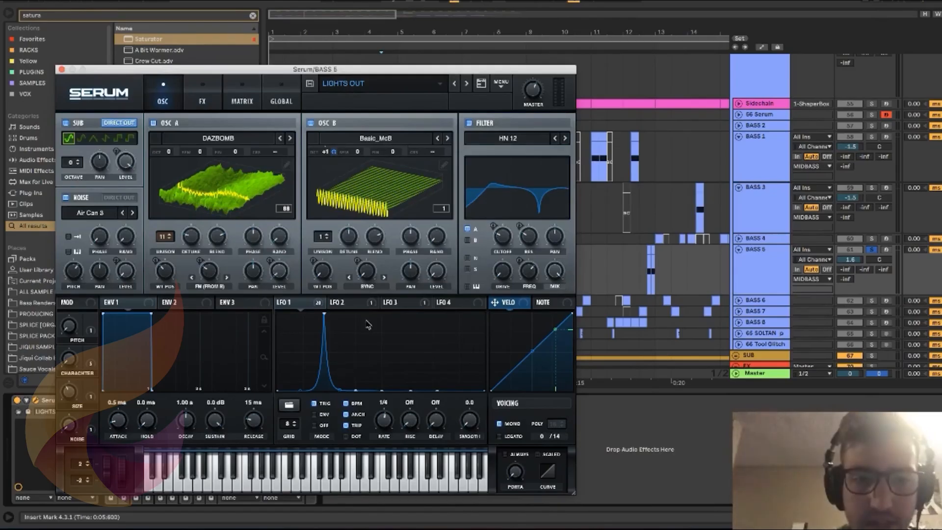
Check LFO 2 of the LIGHTS OUT patch and reshape LFO 1 by raising its starting point to the maximum.
click(369, 304)
click(290, 303)
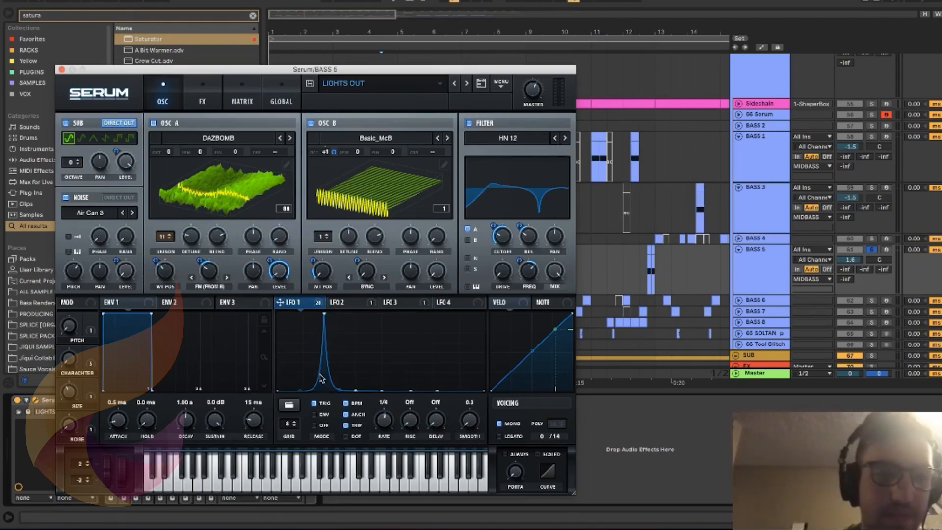
drag(301, 390, 296, 315)
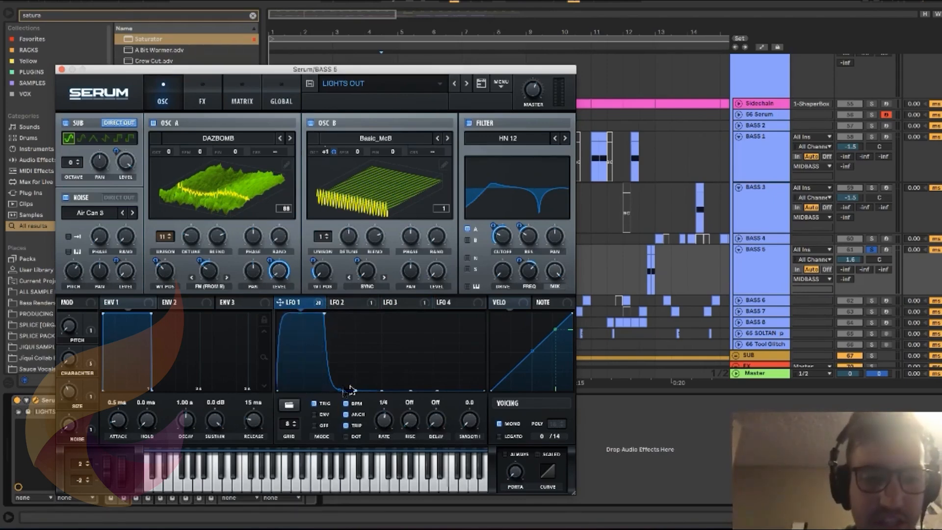
Reshape LFO 1 of the LIGHTS OUT patch into a narrow spike with steep curved sides.
mouse_move(340, 390)
mouse_down()
mouse_move(352, 323)
mouse_move(340, 392)
mouse_up()
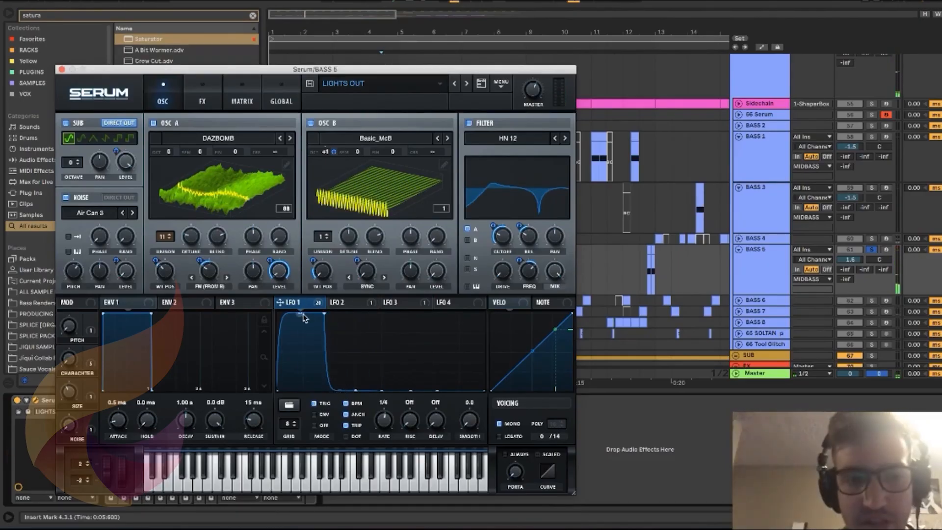
drag(297, 316, 323, 389)
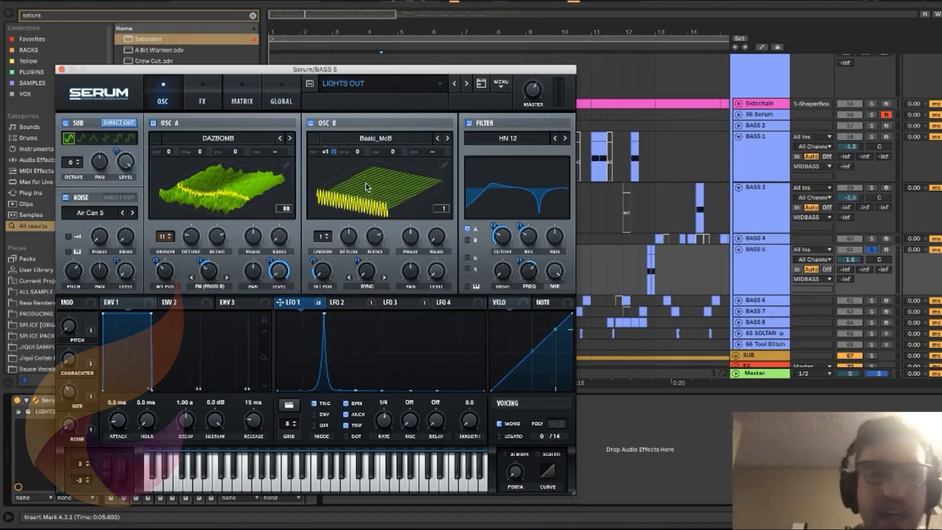
Play BASS 5 from bar 4 with the patch's sub oscillator disabled, re-enable the sub, and play it for comparison.
click(68, 122)
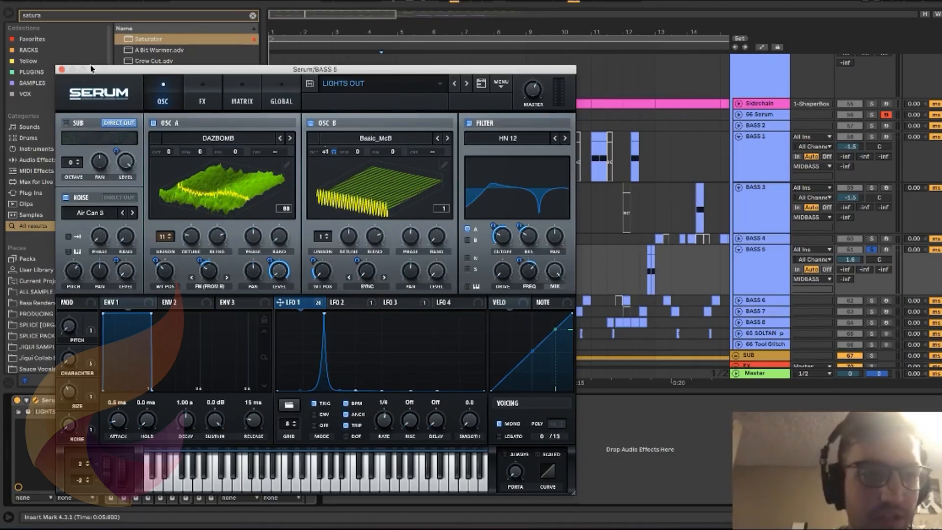
drag(123, 69, 502, 123)
click(398, 232)
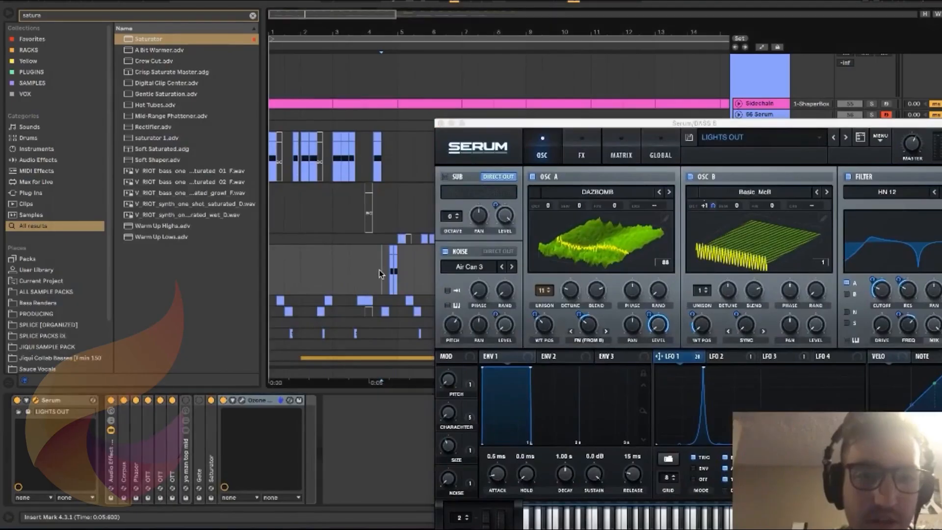
key(space)
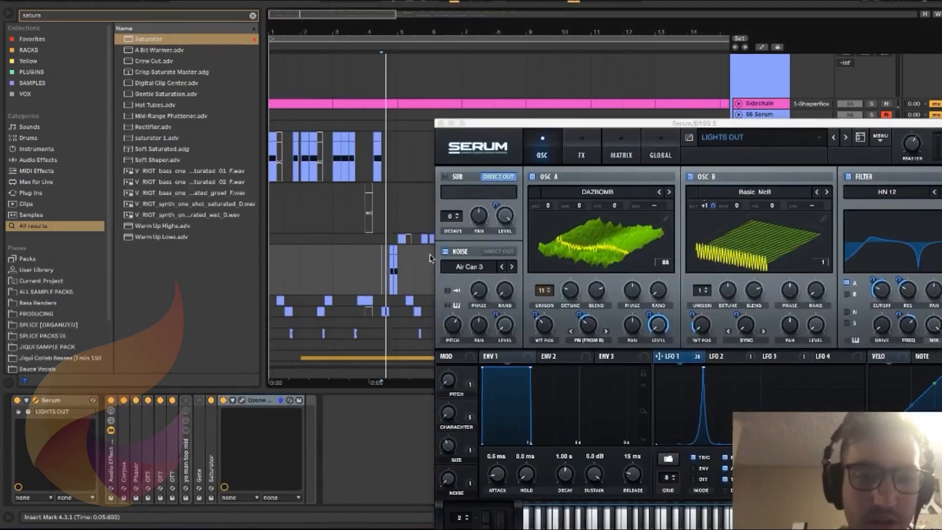
key(space)
click(444, 177)
key(space)
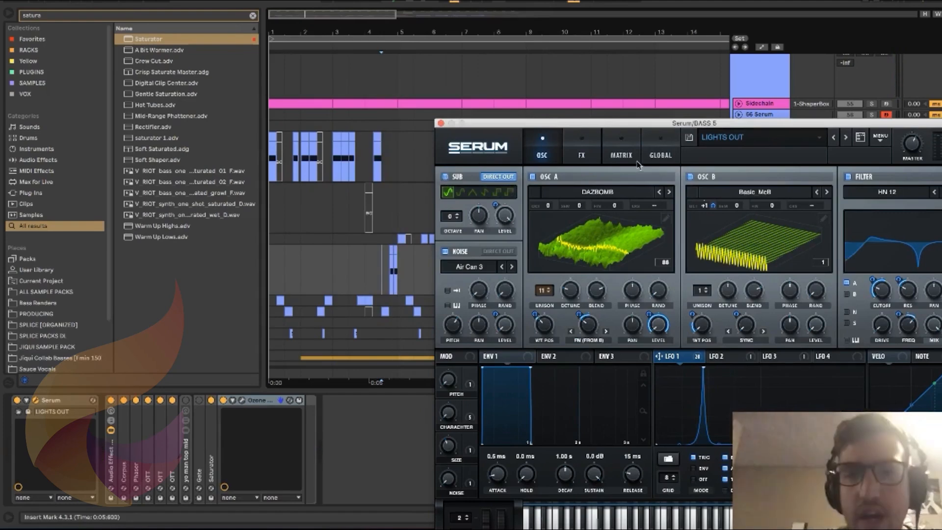
Review the LIGHTS OUT patch's effects chain and return to its oscillator page.
drag(668, 124, 522, 71)
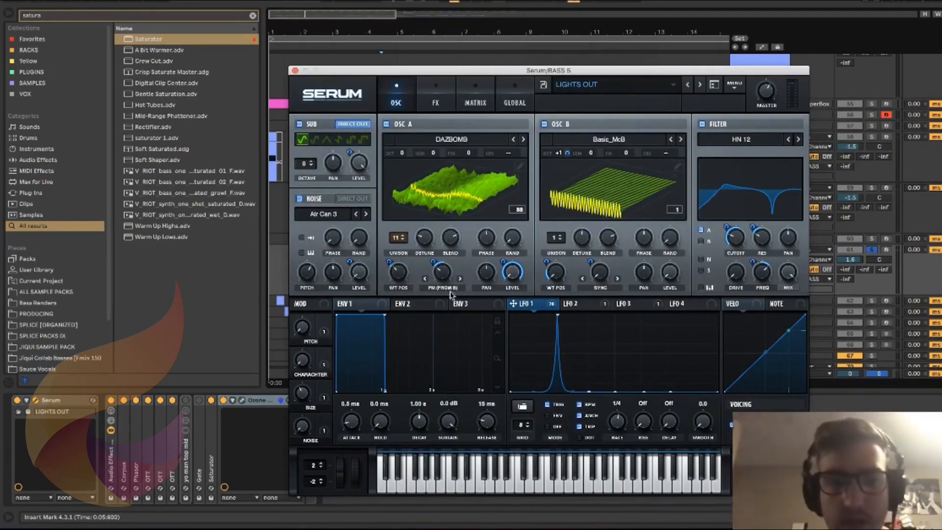
click(438, 103)
scroll(350, 227, down, 2)
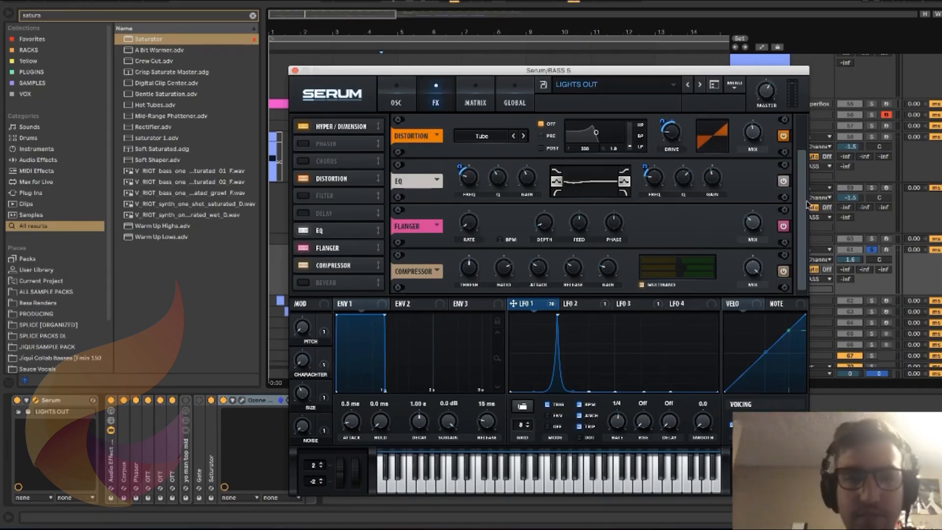
click(399, 98)
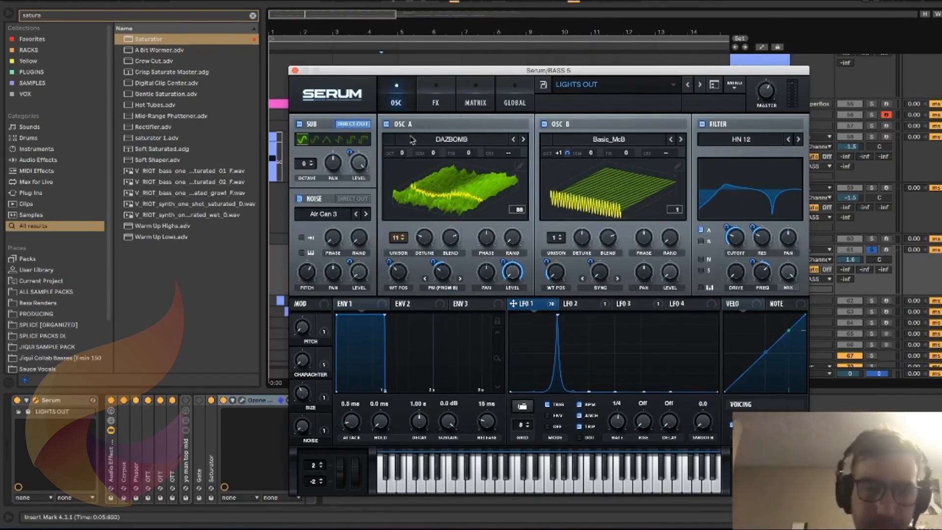
Close Serum and unfold the Corpus and Phaser devices in BASS 5's effect rack.
click(295, 70)
double_click(123, 460)
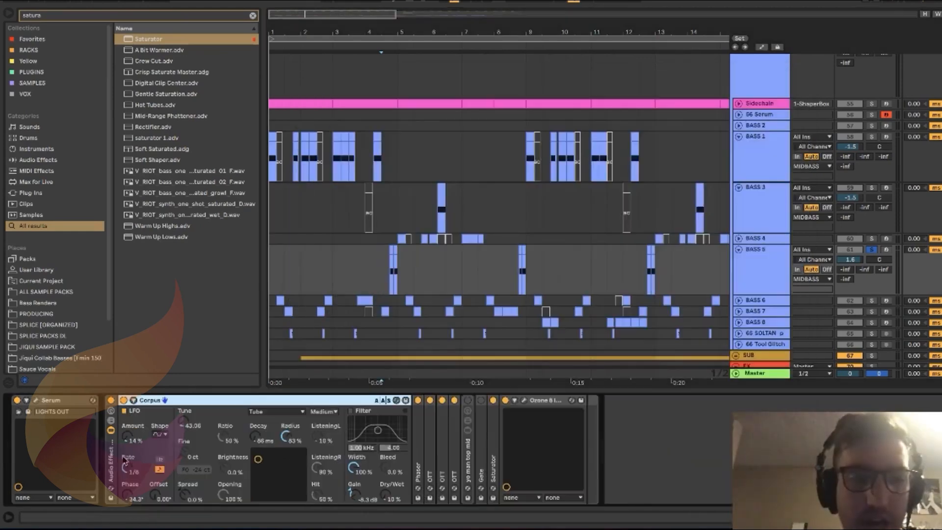
double_click(421, 436)
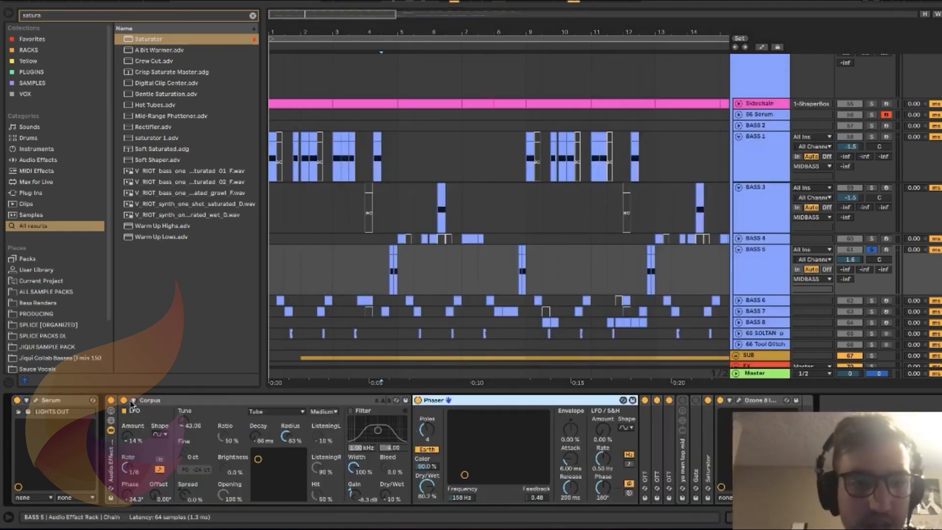
Play BASS 5 with Corpus bypassed, and re-enable Corpus.
click(378, 280)
key(space)
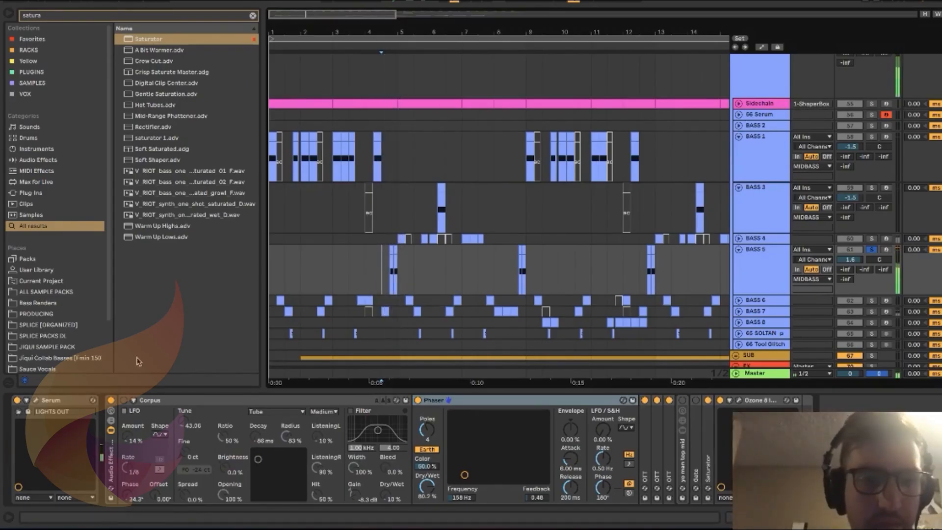
click(124, 401)
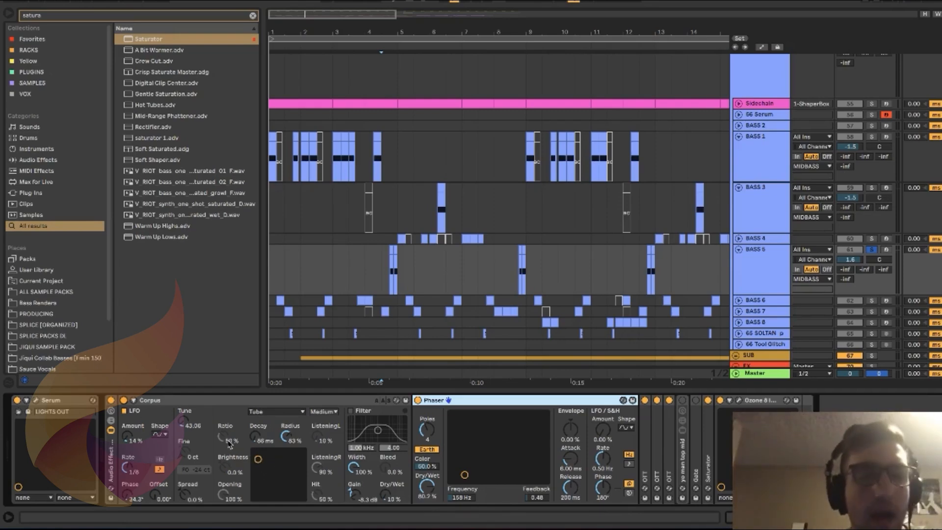
Set the Corpus Radius to 79% on its XY pad, and play BASS 5 repeatedly to audition Corpus and Phaser.
drag(256, 460, 258, 461)
key(space)
key(space)
key(space)
key(space)
key(space)
key(space)
key(space)
key(space)
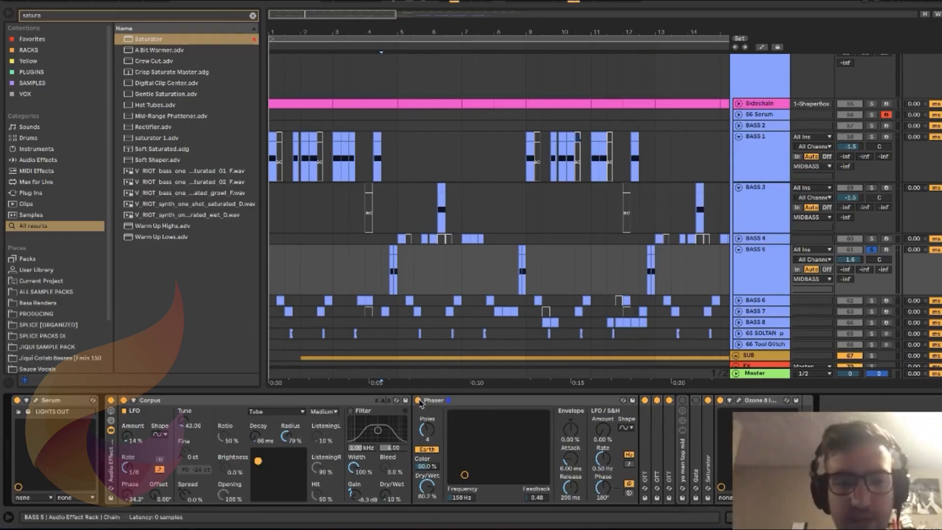
key(space)
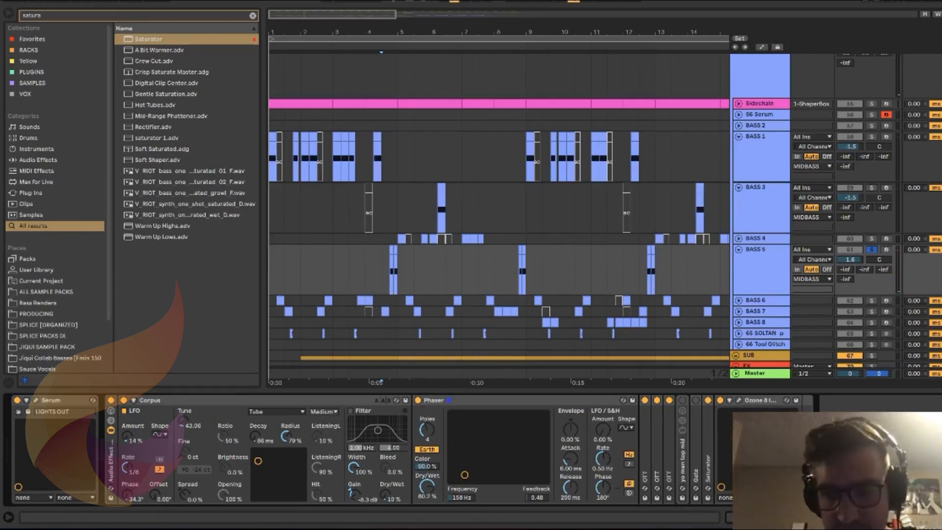
Point out the third OTT, inspect the Ozone 8 Imager band widths on BASS 5, and close the imager.
click(670, 474)
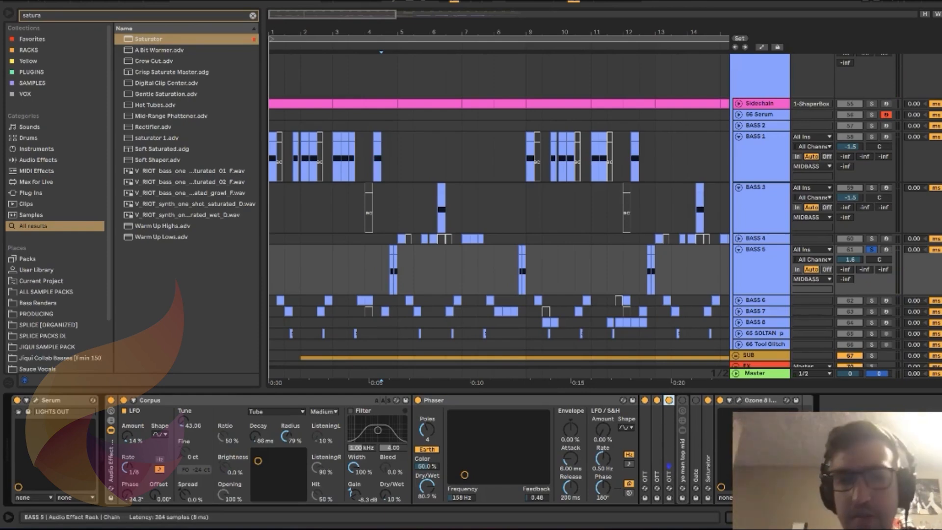
click(739, 400)
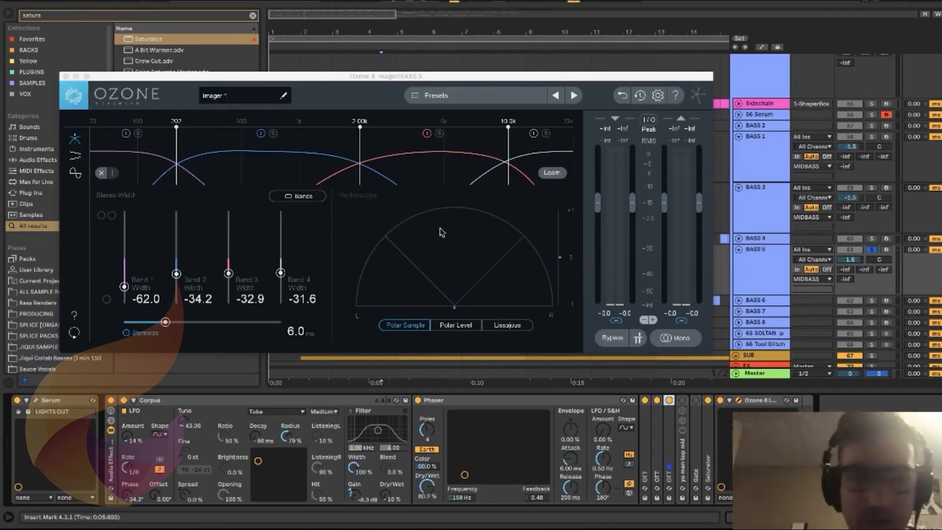
click(66, 77)
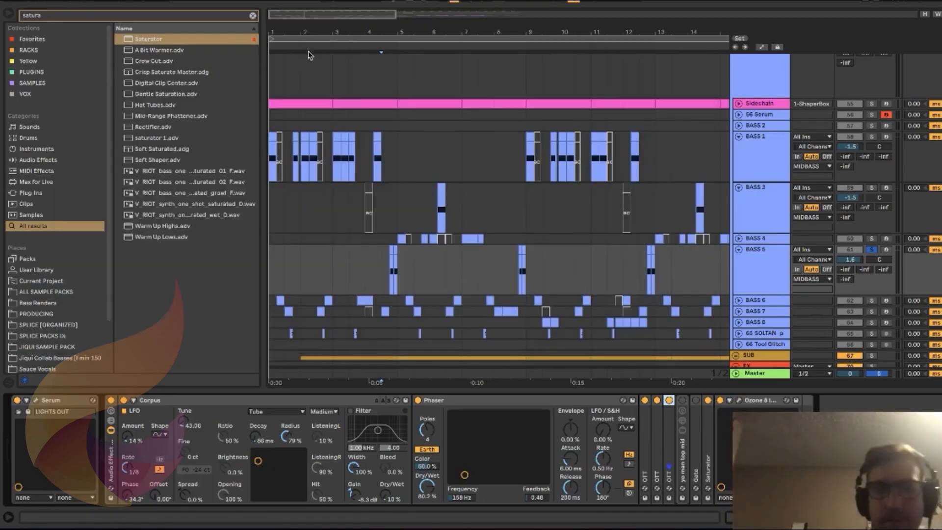
Unfold the BASS 6 track in the arrangement.
scroll(408, 73, down, 2)
mouse_move(306, 16)
mouse_down()
mouse_move(307, 26)
mouse_move(307, 17)
mouse_up()
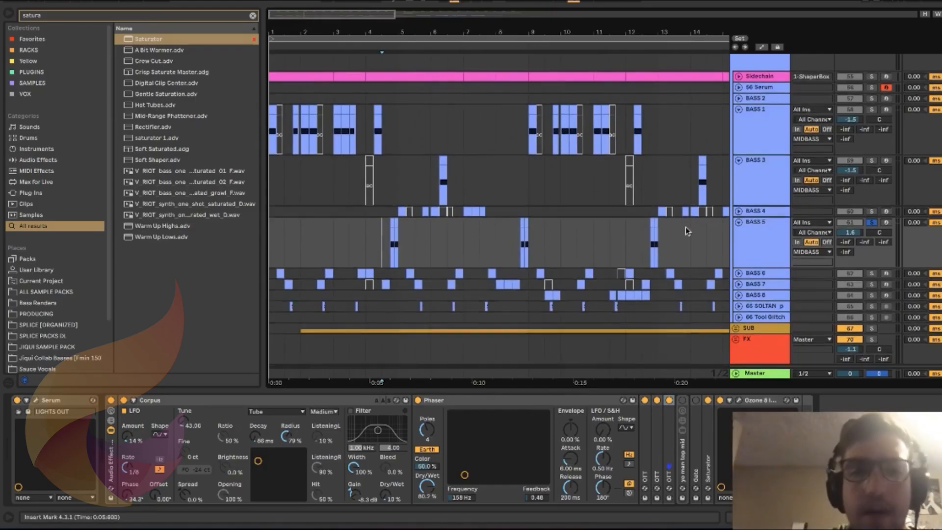
click(739, 273)
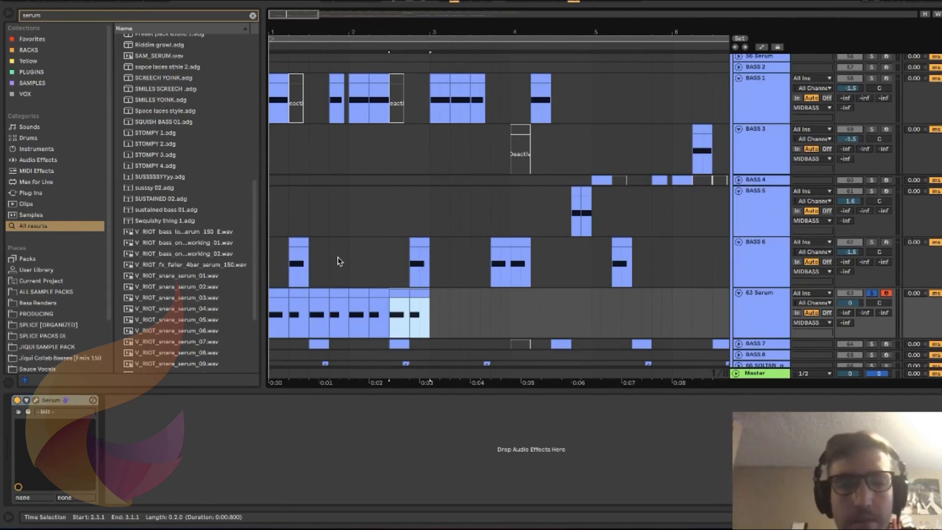
Paste the copied effects chain, starting with Corpus and three OTTs, after Serum on the 63 Serum track.
click(295, 447)
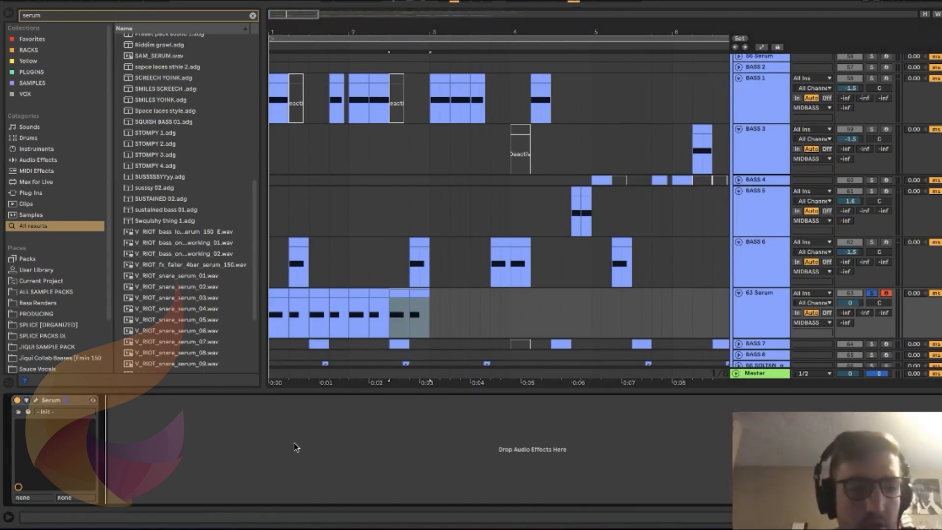
key(ctrl+v)
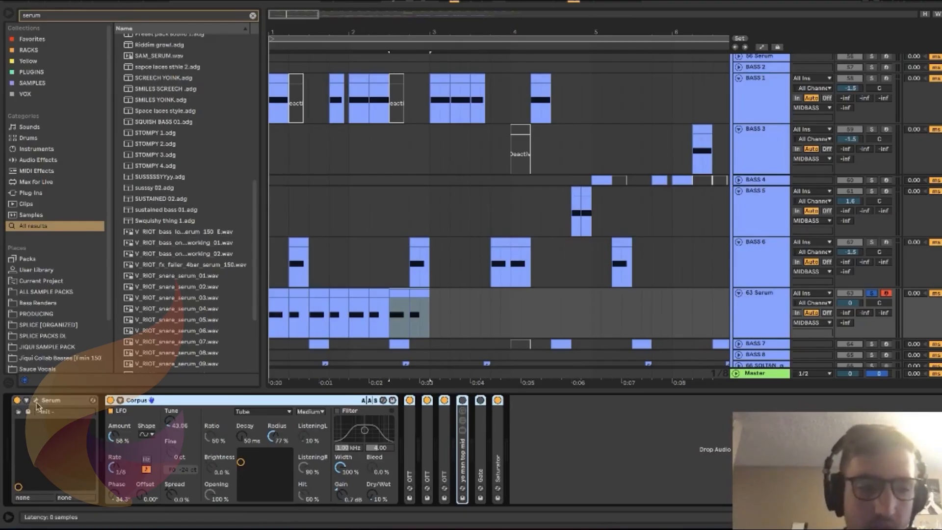
Open the Init Serum patch on the 63 Serum track, enable oscillator B, and load the Basic Shapes wavetable into oscillator A.
click(36, 401)
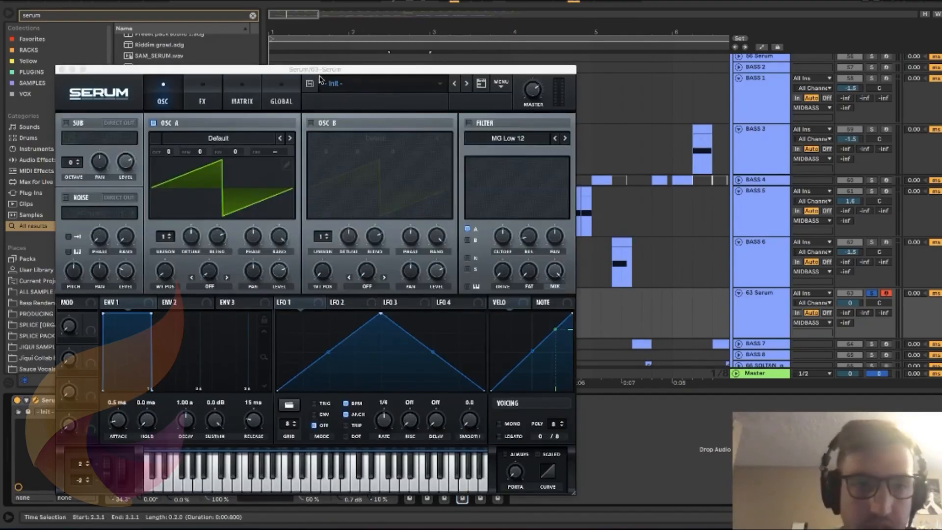
drag(323, 73, 452, 45)
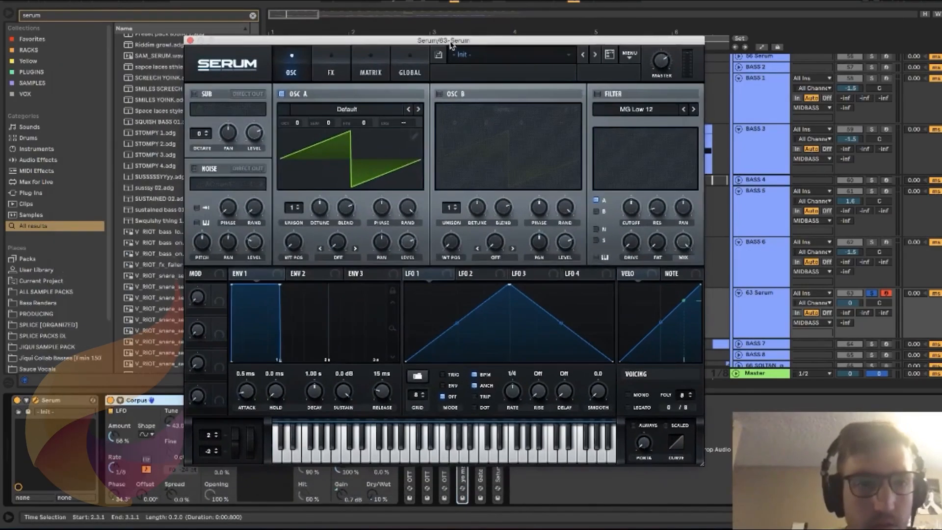
click(439, 94)
click(342, 111)
mouse_move(352, 122)
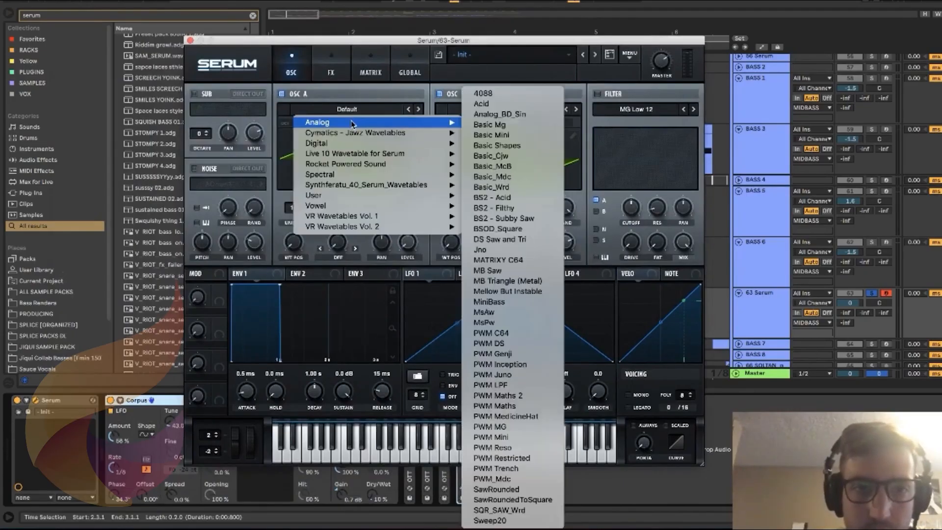
click(481, 146)
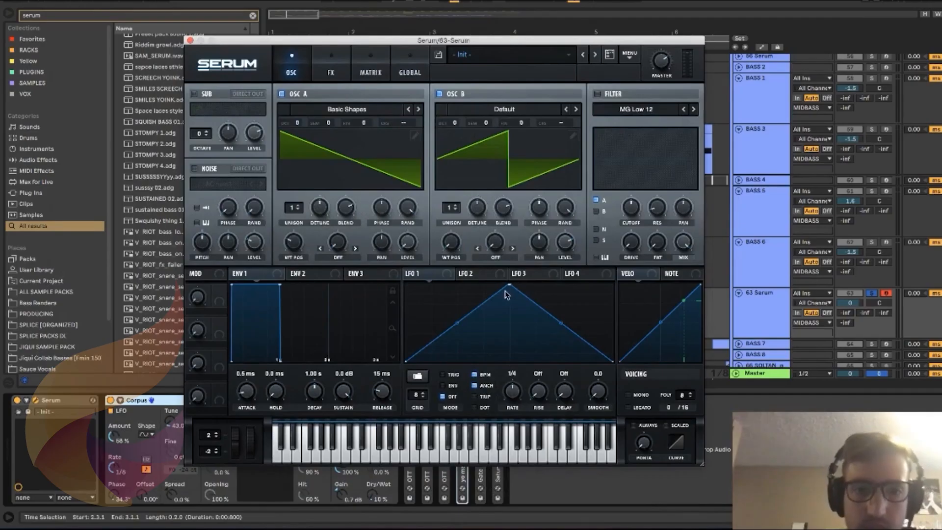
Bend LFO 1 into a concave rise and a convex fall, and close Serum.
drag(467, 324, 471, 338)
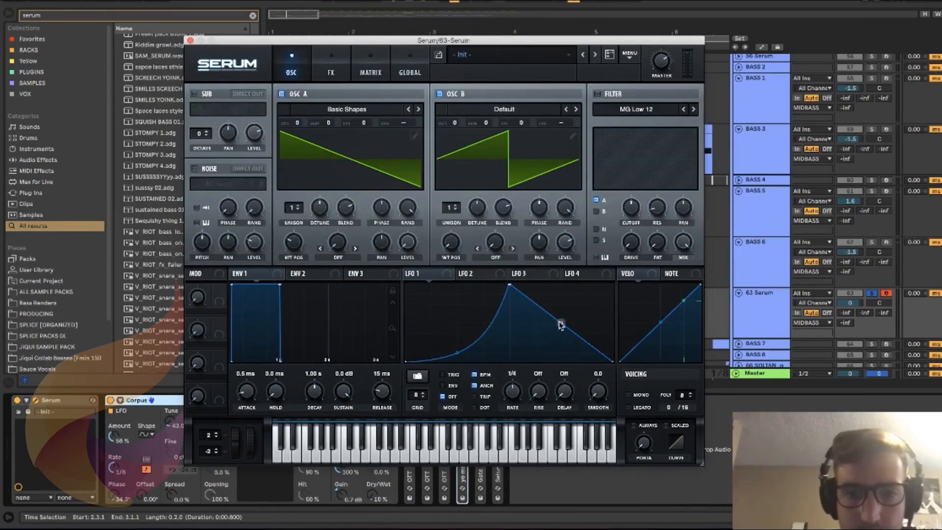
drag(561, 324, 559, 295)
drag(388, 48, 433, 48)
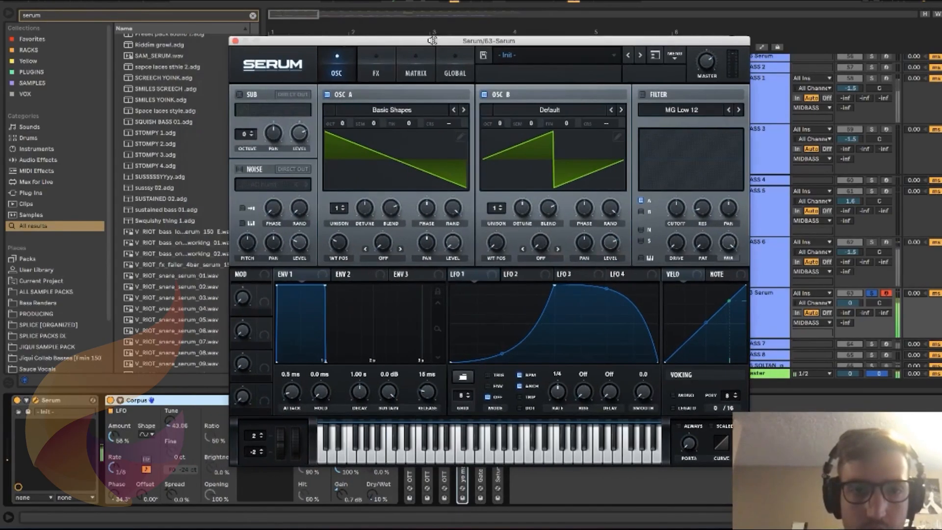
click(235, 41)
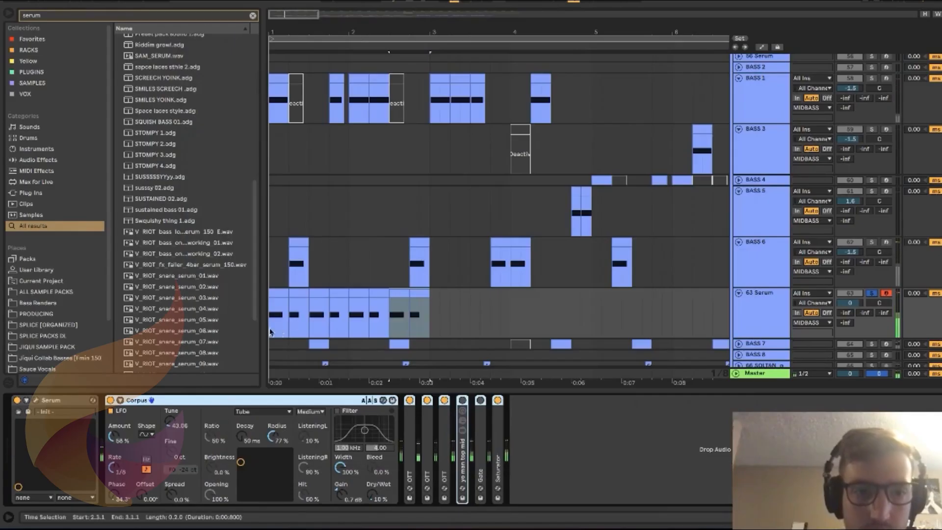
Play the 63 Serum track from the start to audition the patch, and reopen Serum.
key(space)
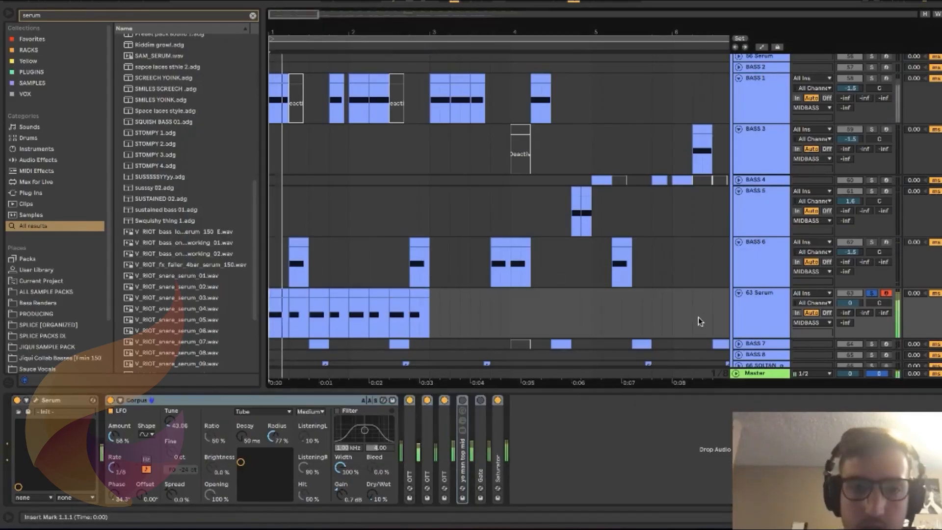
click(749, 311)
click(751, 312)
key(space)
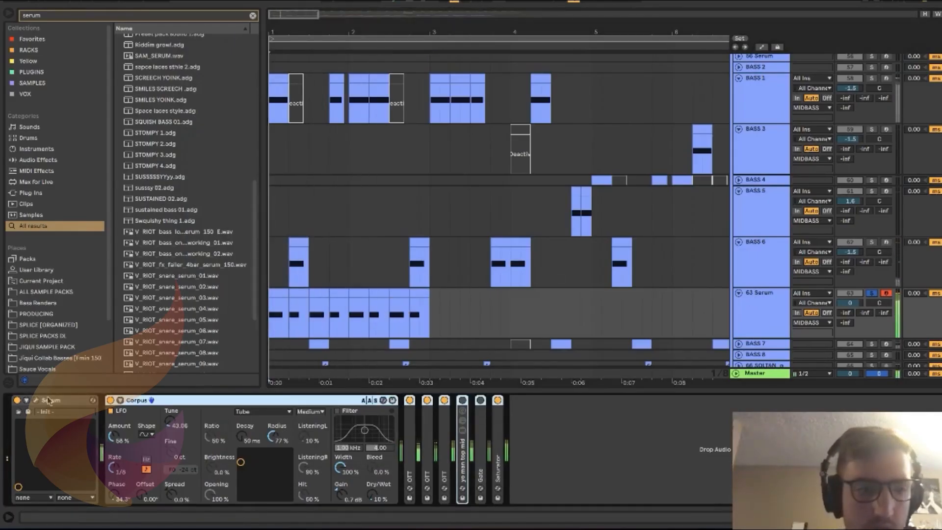
click(36, 401)
drag(498, 283, 426, 242)
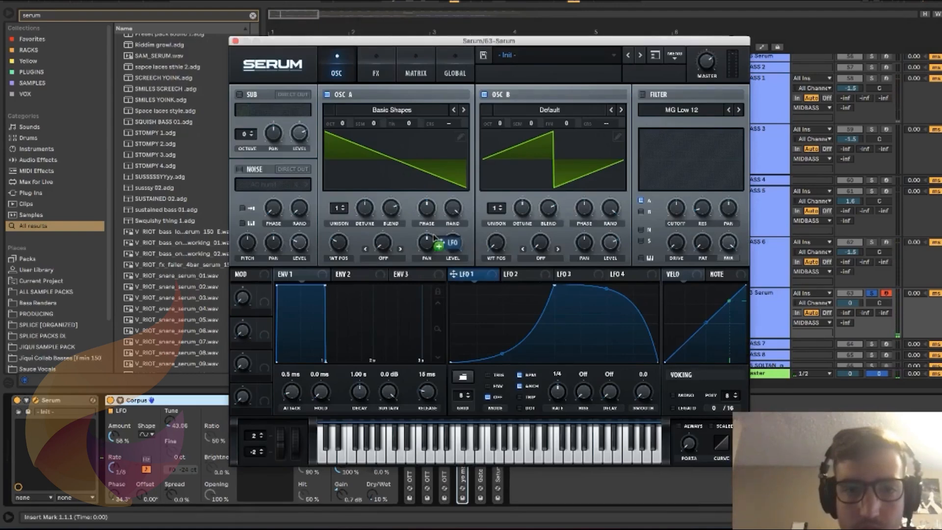
right_click(426, 243)
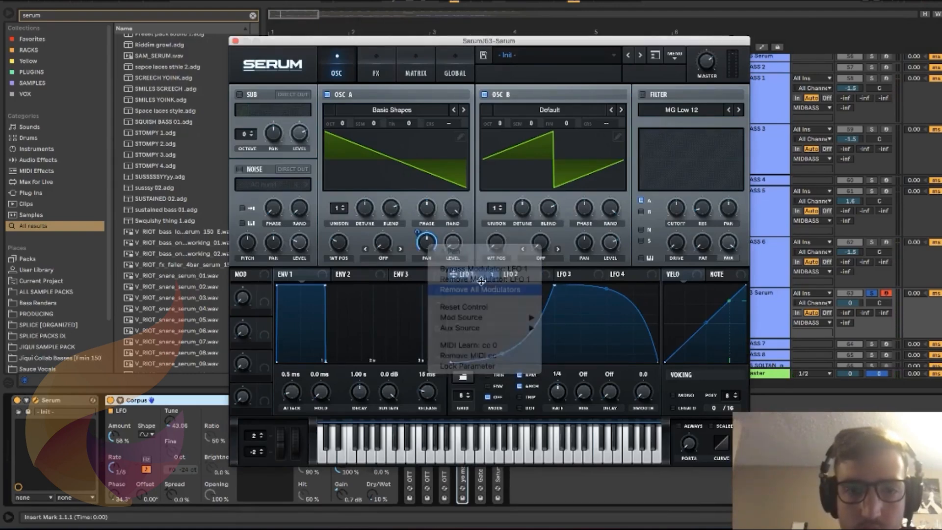
click(471, 290)
Assign LFO 1 to oscillator A's level, enable the filter, and set its type to HP 12.
drag(452, 274, 453, 242)
click(642, 94)
click(681, 110)
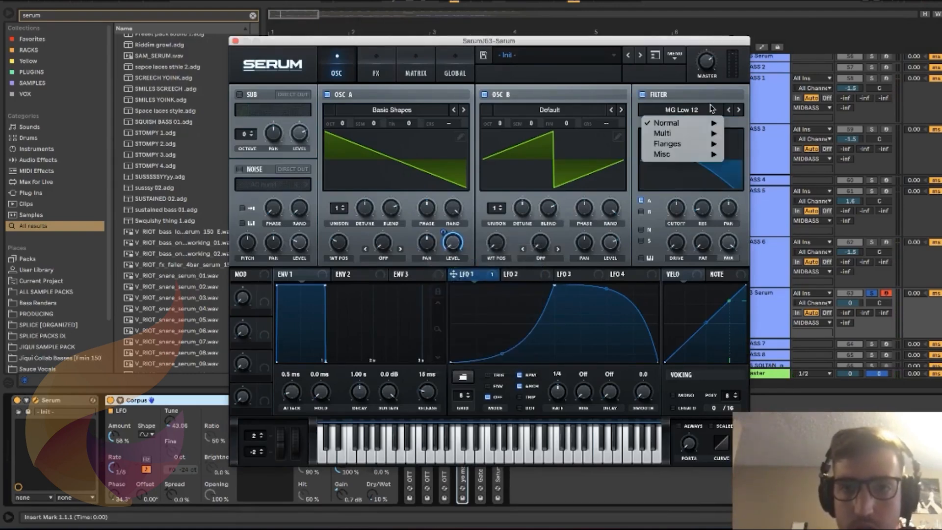
mouse_move(699, 133)
click(757, 206)
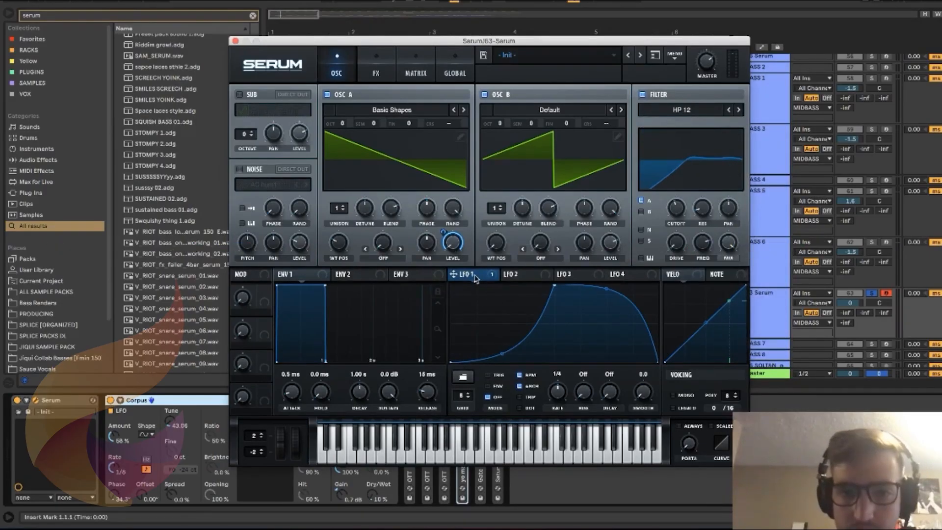
Assign LFO 1 to the filter's cutoff and Freq controls, and raise the filter's resonance and drive.
drag(667, 197, 667, 204)
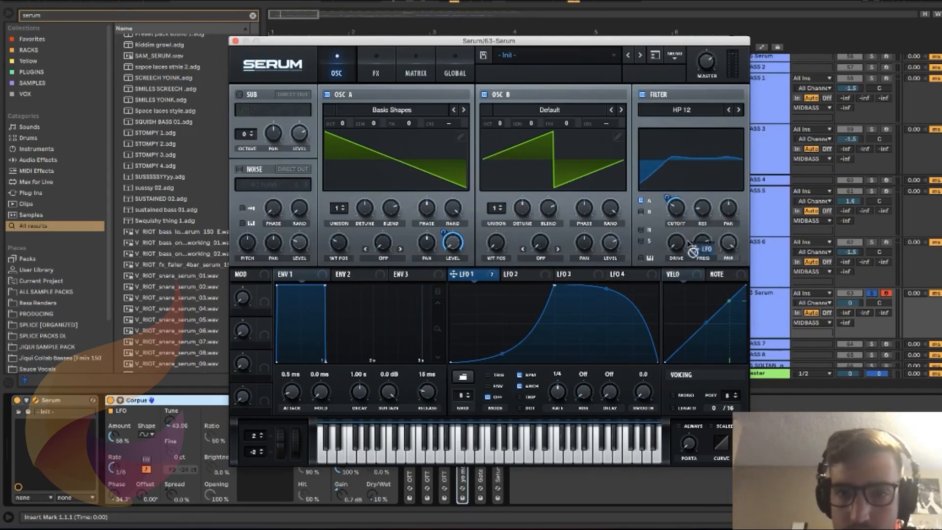
drag(688, 242, 701, 242)
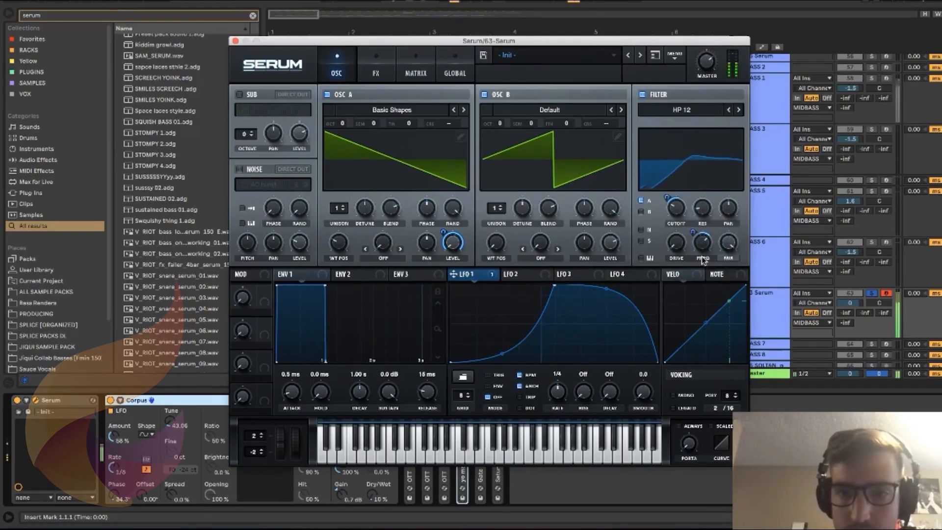
drag(703, 208, 708, 177)
drag(680, 241, 681, 231)
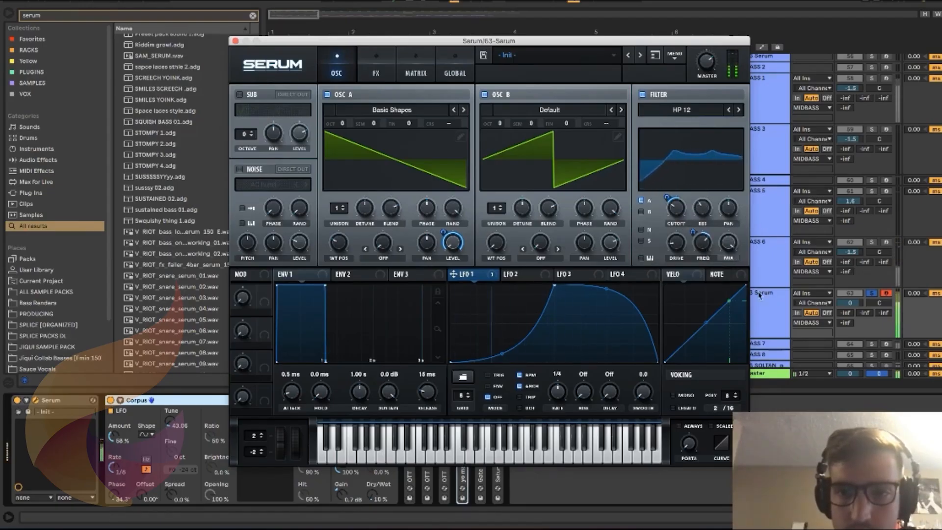
key(space)
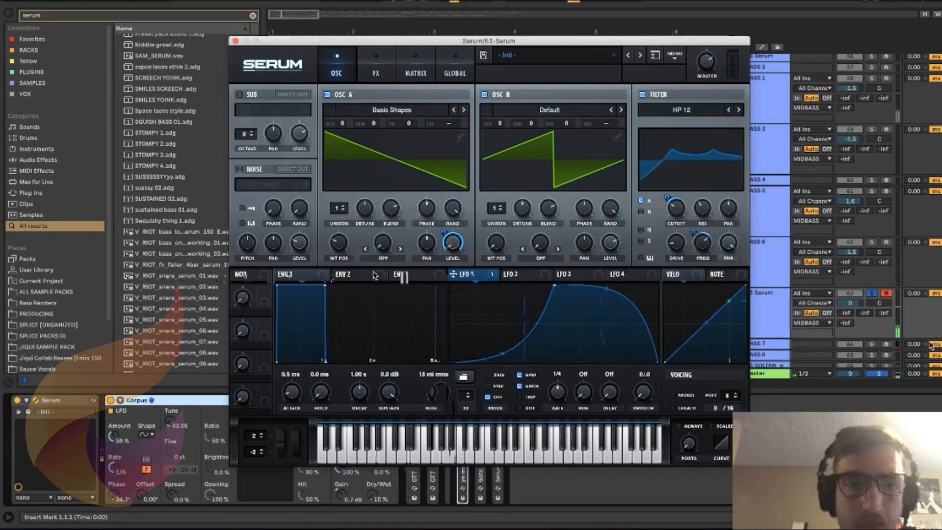
Set oscillator A's warp to FM (from B) at 67% and oscillator B's warp to Sync with a raised amount.
click(378, 259)
click(420, 459)
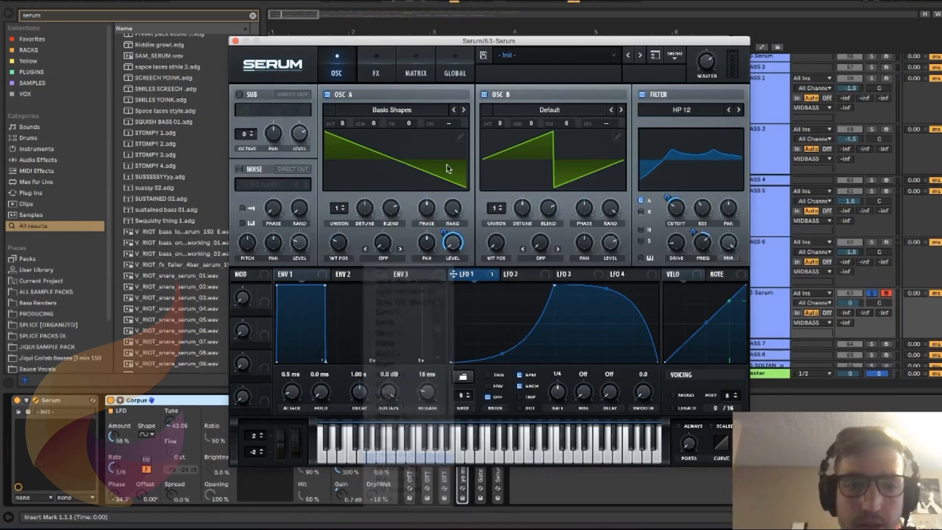
click(541, 258)
click(550, 289)
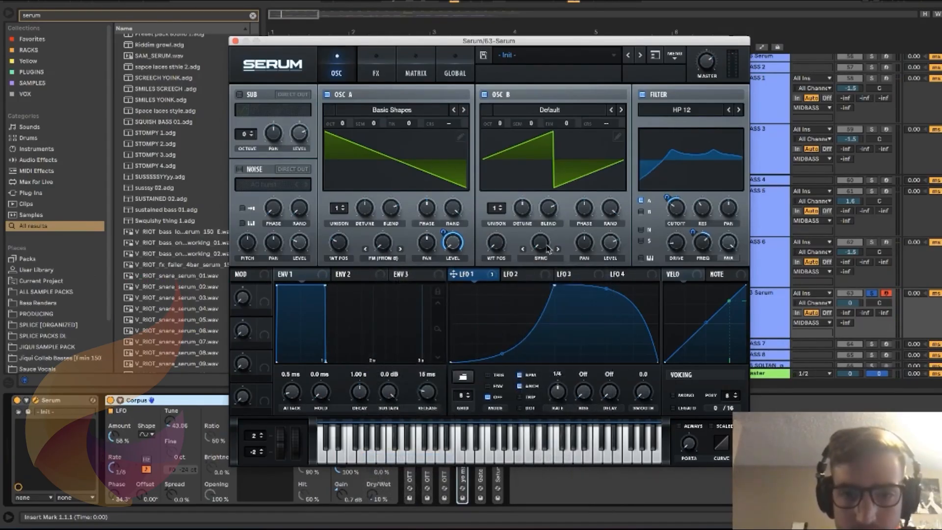
drag(547, 246, 549, 213)
key(space)
mouse_move(384, 240)
mouse_down()
mouse_move(431, 181)
mouse_move(428, 214)
mouse_move(389, 238)
mouse_up()
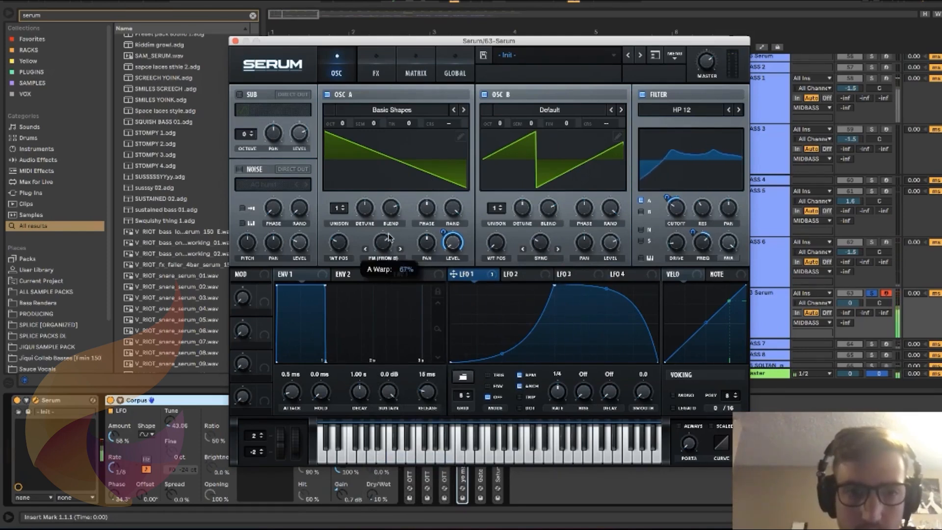
drag(453, 274, 385, 251)
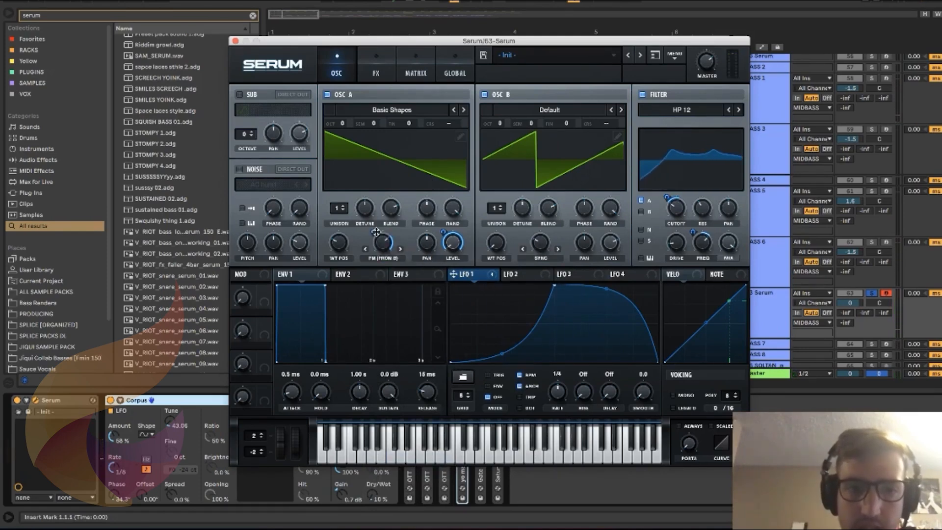
right_click(381, 240)
click(459, 285)
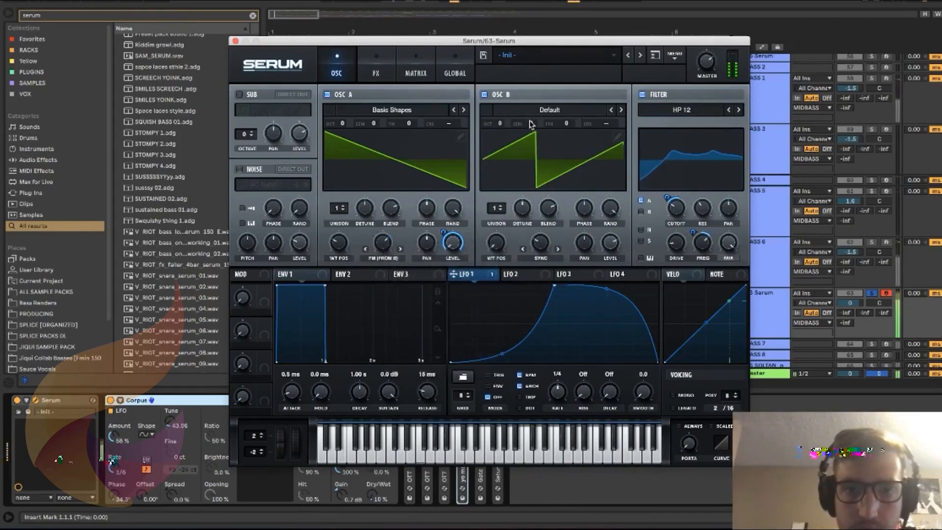
Tune oscillator B up 7 semitones, set both oscillators to 16 unison voices, and raise oscillator B's detune.
drag(531, 123, 534, 89)
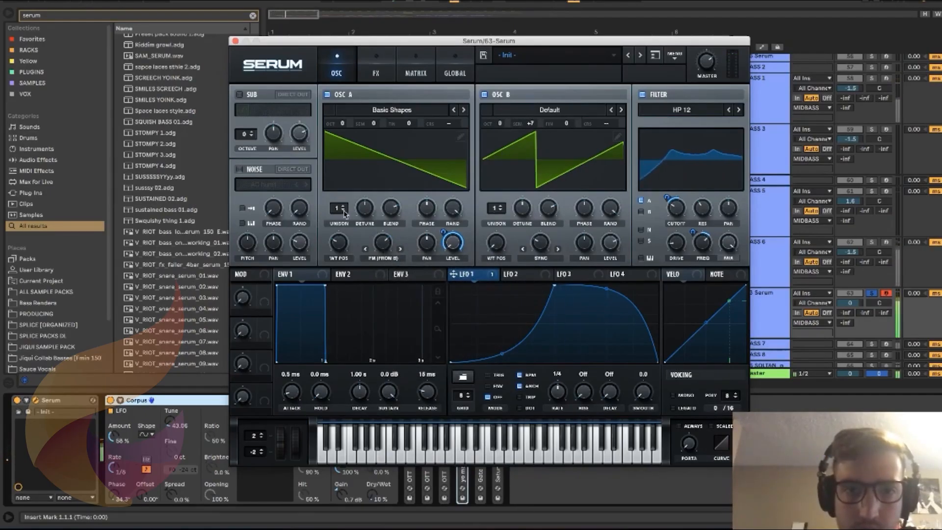
drag(341, 209, 364, 63)
drag(496, 208, 520, 73)
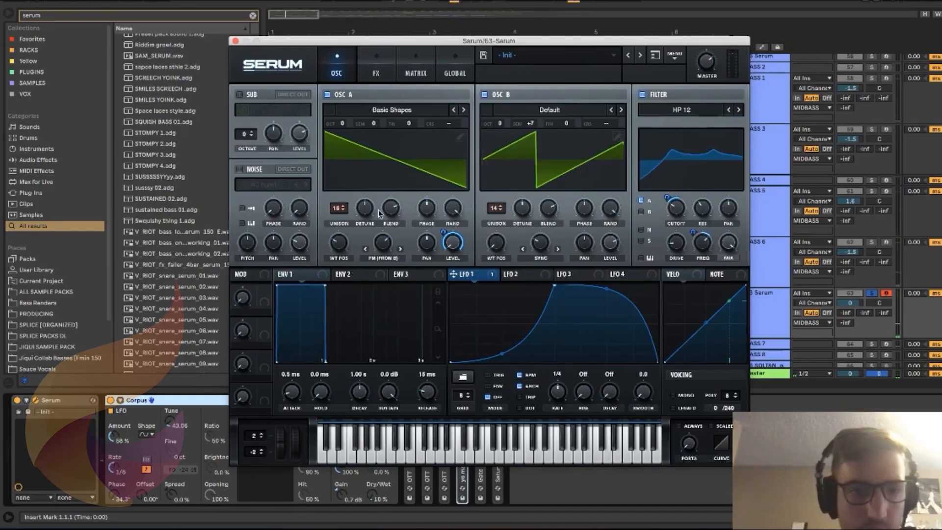
drag(495, 212, 496, 186)
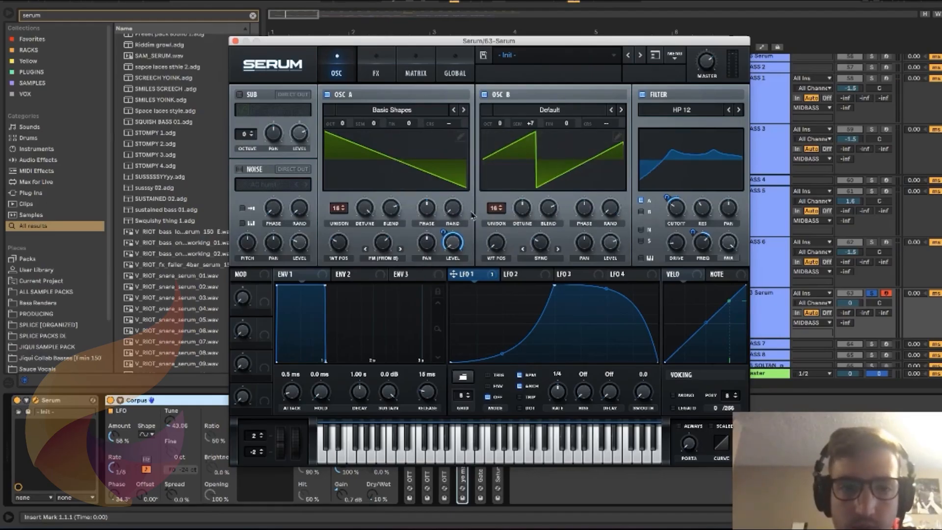
drag(533, 216, 534, 198)
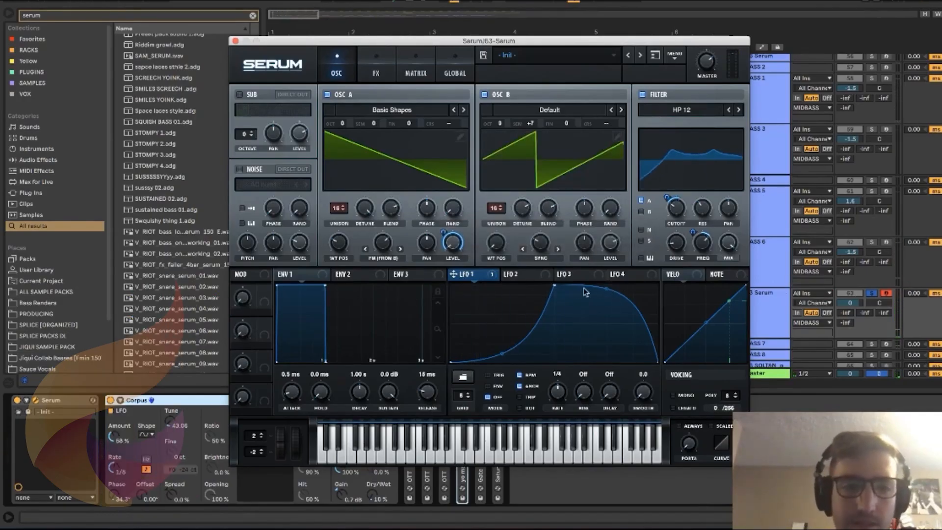
Bend LFO 1's fall into a flatter, later drop and move its peak earlier.
drag(607, 291, 617, 275)
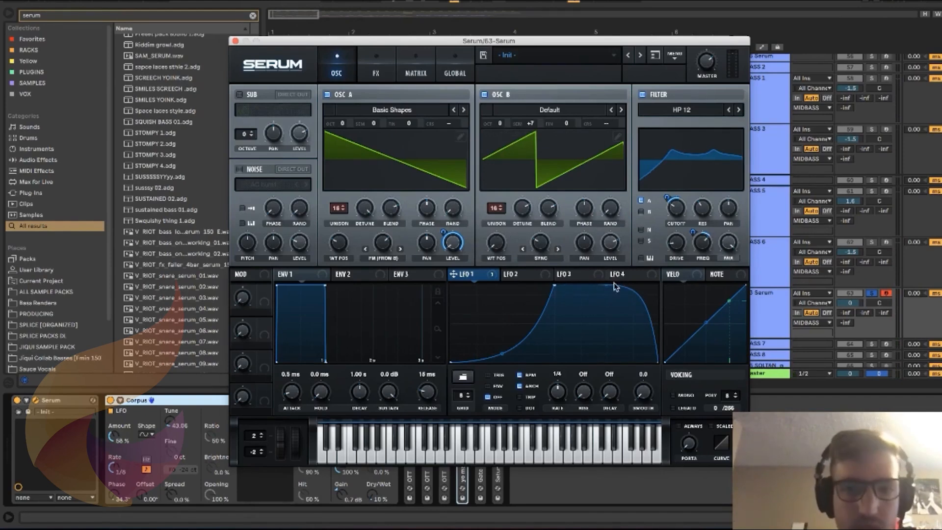
drag(557, 288, 663, 323)
Assign LFO 2 to the warp amounts of oscillators A and B, shaping it as a low ramp that drops near its end.
click(524, 276)
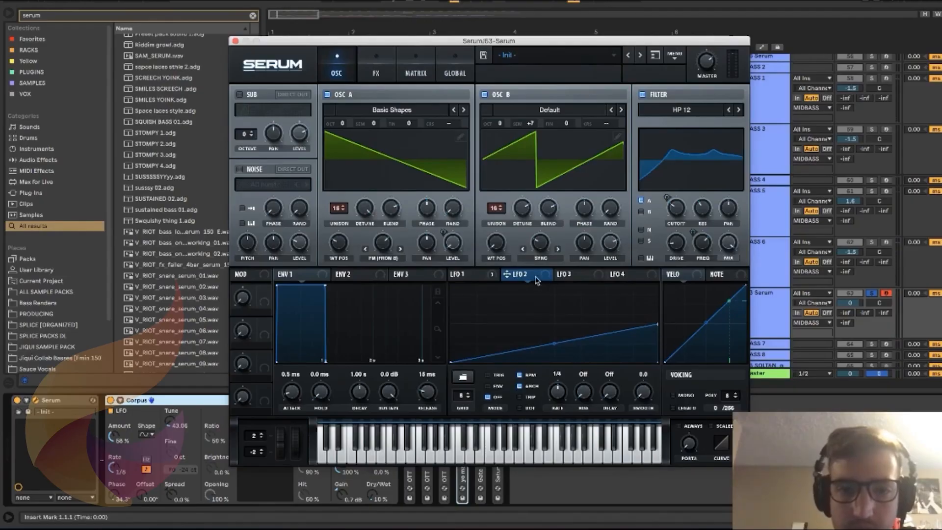
drag(536, 279, 376, 265)
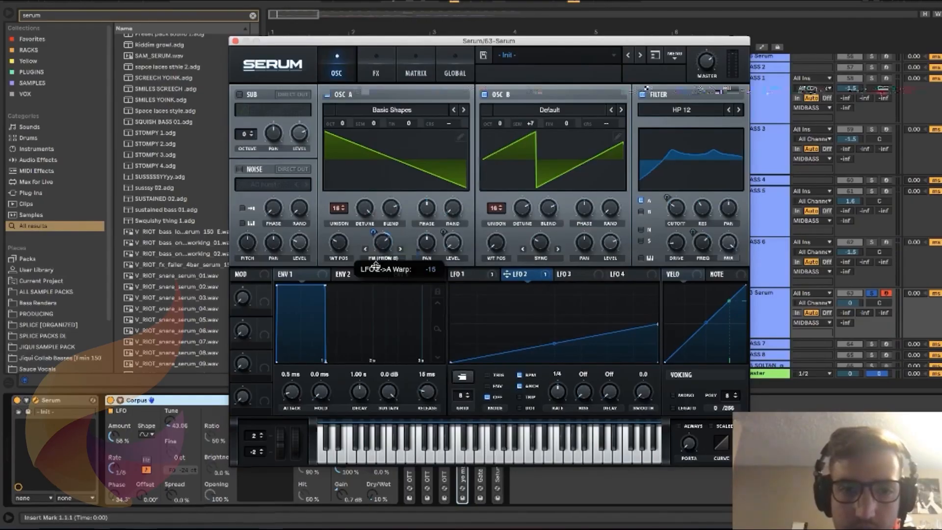
drag(535, 245, 538, 243)
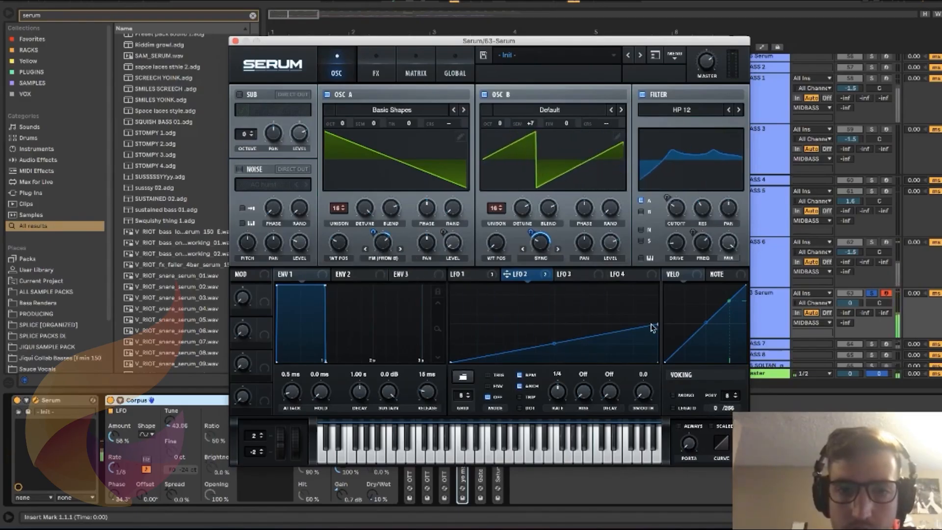
mouse_move(652, 328)
mouse_down()
mouse_move(664, 284)
mouse_move(651, 324)
mouse_up()
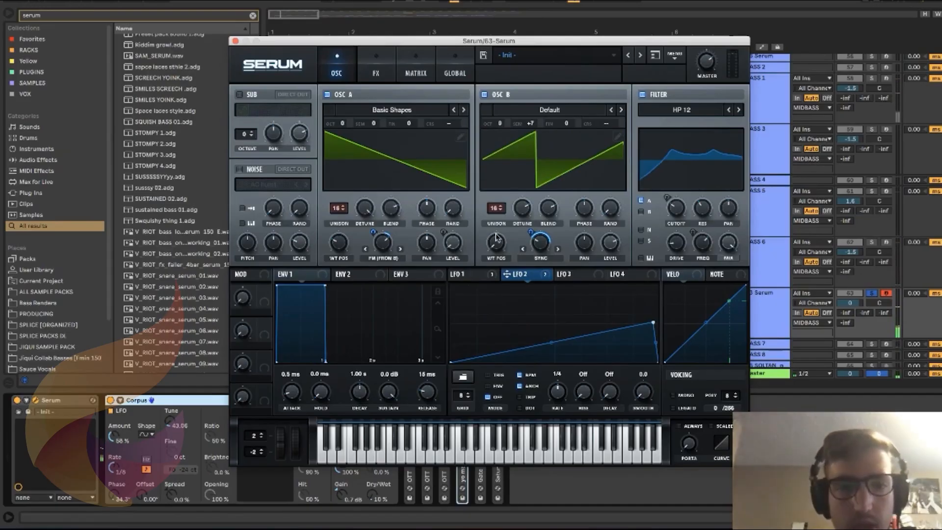
Adjust oscillator B's detune and modulate it with LFO 2.
mouse_move(523, 215)
mouse_down()
mouse_move(528, 231)
mouse_move(529, 222)
mouse_up()
key(space)
drag(459, 273, 501, 275)
click(528, 277)
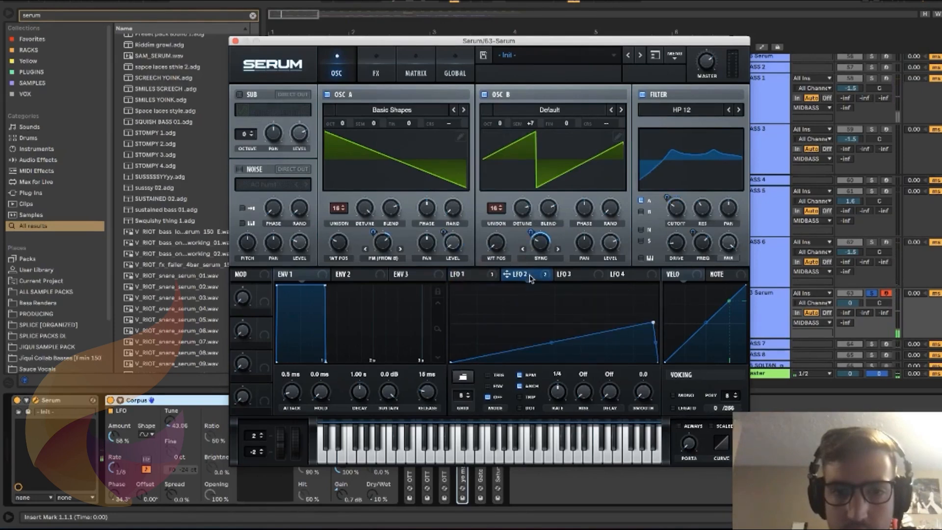
mouse_move(532, 199)
mouse_down()
mouse_move(513, 201)
mouse_move(513, 222)
mouse_move(513, 192)
mouse_move(534, 195)
mouse_move(523, 214)
mouse_up()
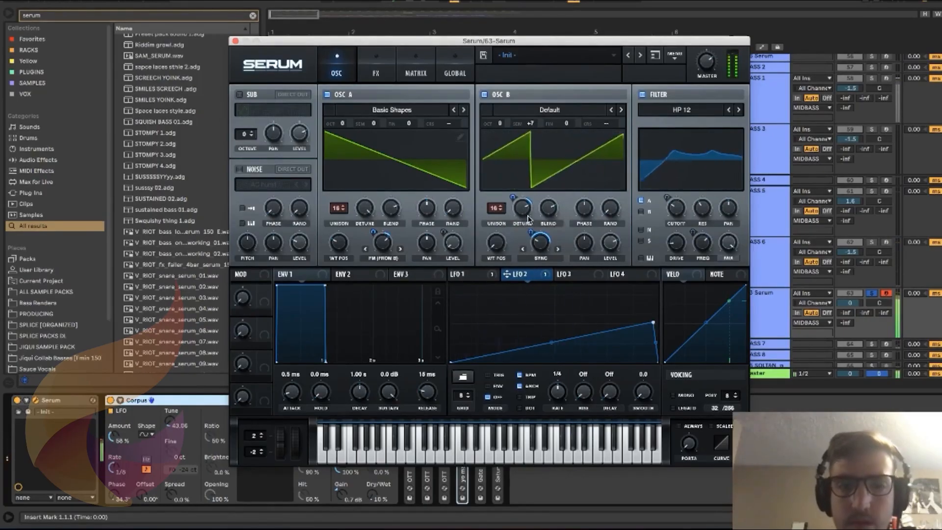
Enable the Hyper/Dimension effect, adjust the Hyper rate and detune, and set the Hyper mix to about 8%.
click(379, 74)
drag(242, 97, 249, 289)
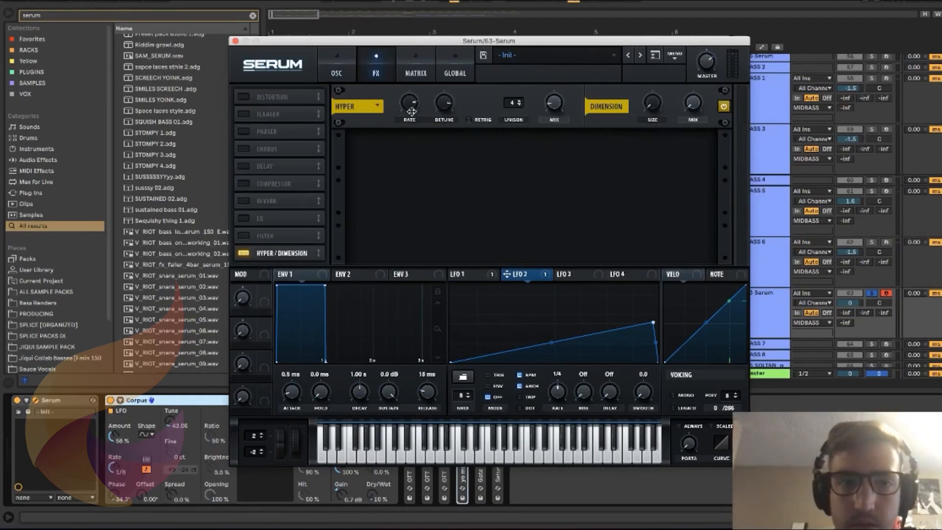
drag(438, 100, 438, 111)
mouse_move(552, 101)
mouse_down()
mouse_move(552, 83)
mouse_move(555, 112)
mouse_up()
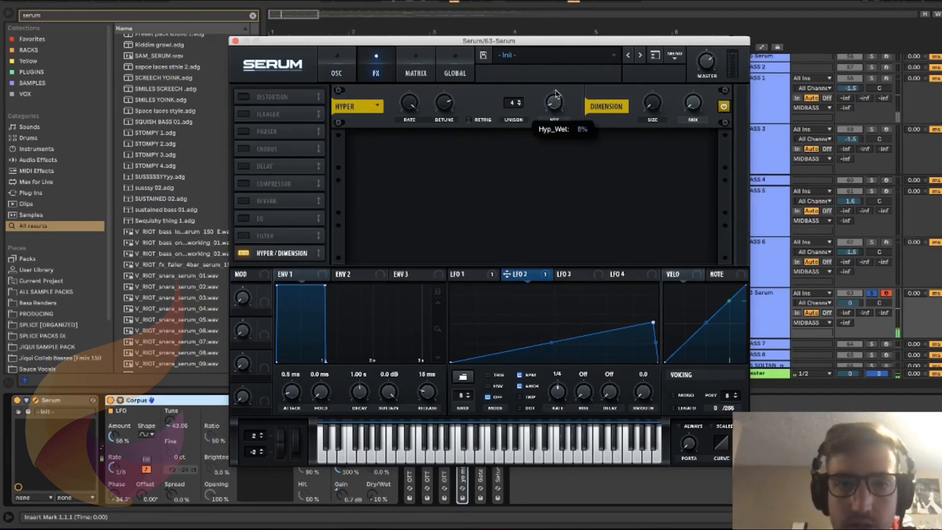
Enable the EQ effect, boost its low band, assign LFO 1 to that band's frequency, and compare the EQ off and on.
click(244, 219)
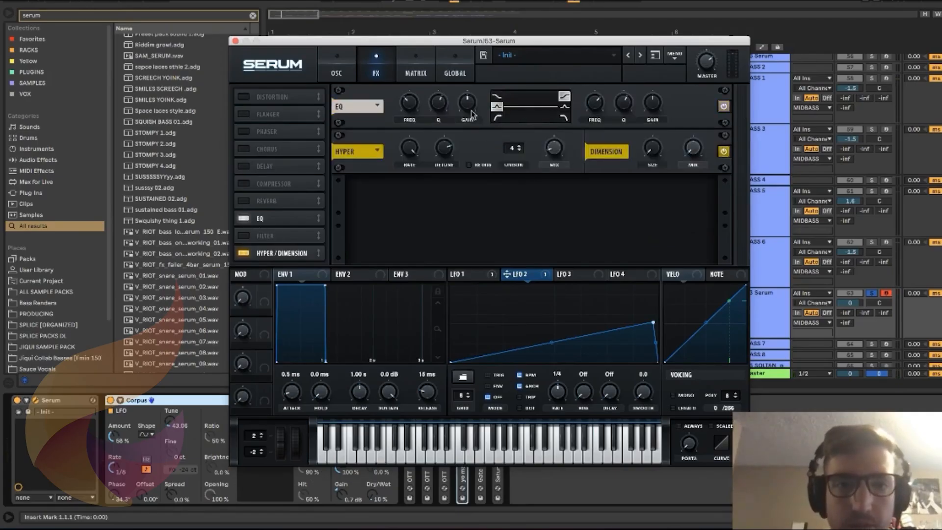
drag(471, 110, 444, 91)
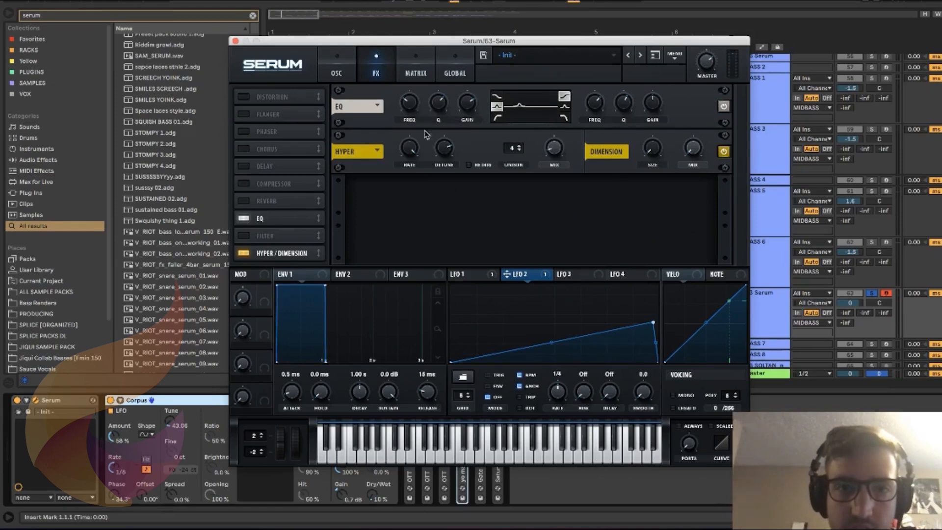
drag(453, 274, 404, 131)
key(space)
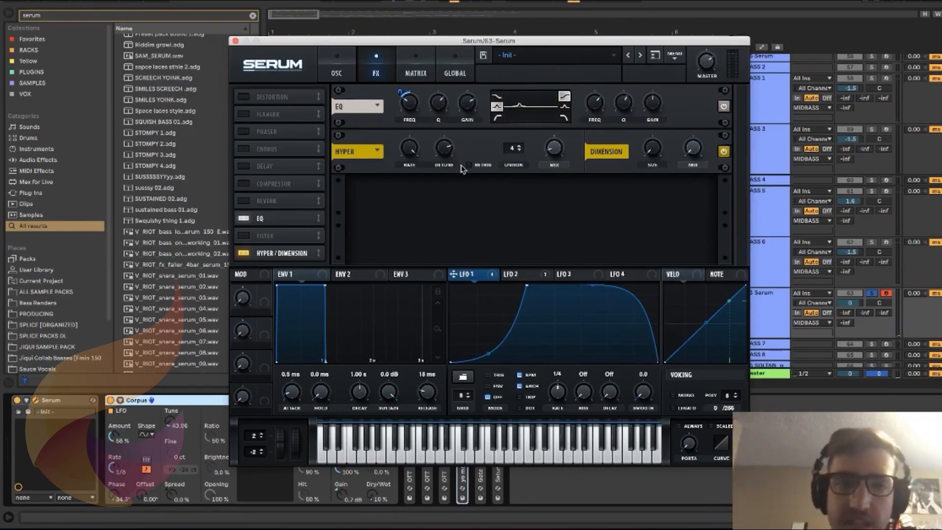
click(244, 219)
click(244, 218)
Set the EQ's high band to 5502 Hz with 63% Q, try LFO 1 on its frequency, and switch the band to a peak shape.
click(564, 117)
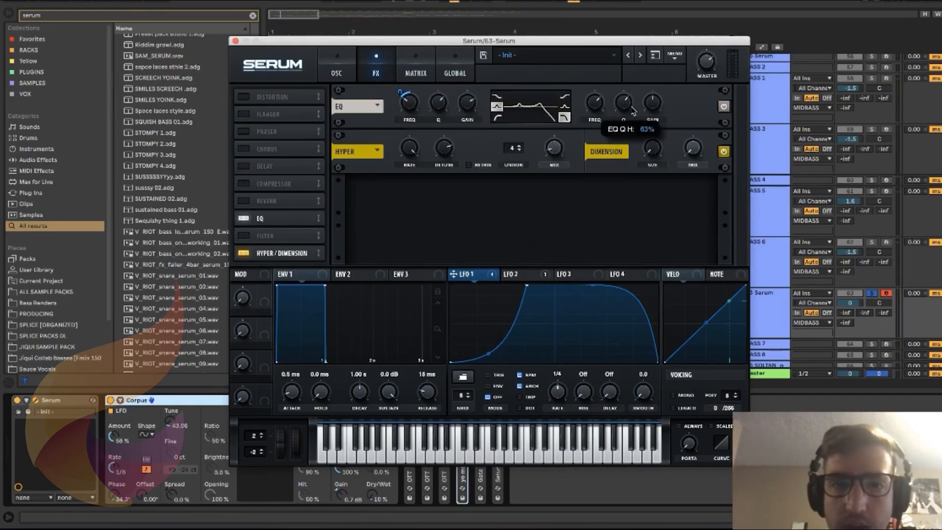
drag(600, 108, 604, 99)
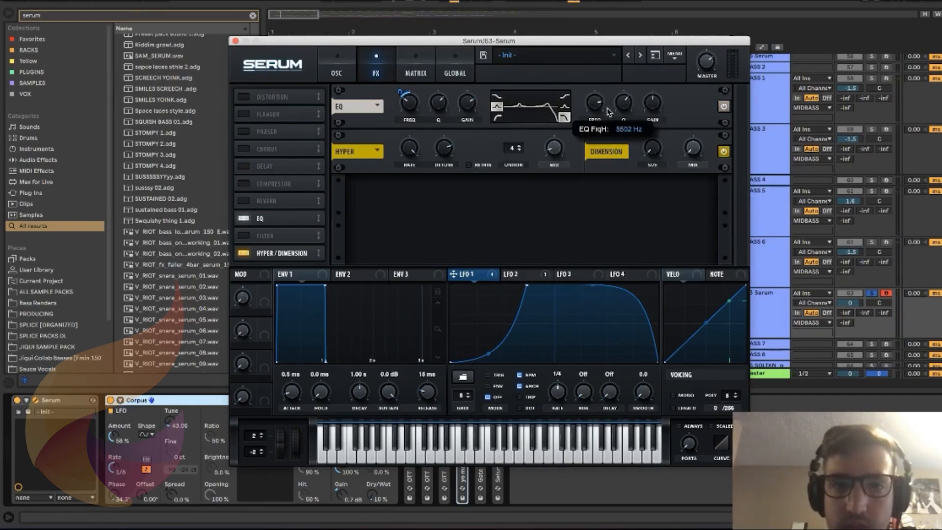
drag(486, 277, 588, 127)
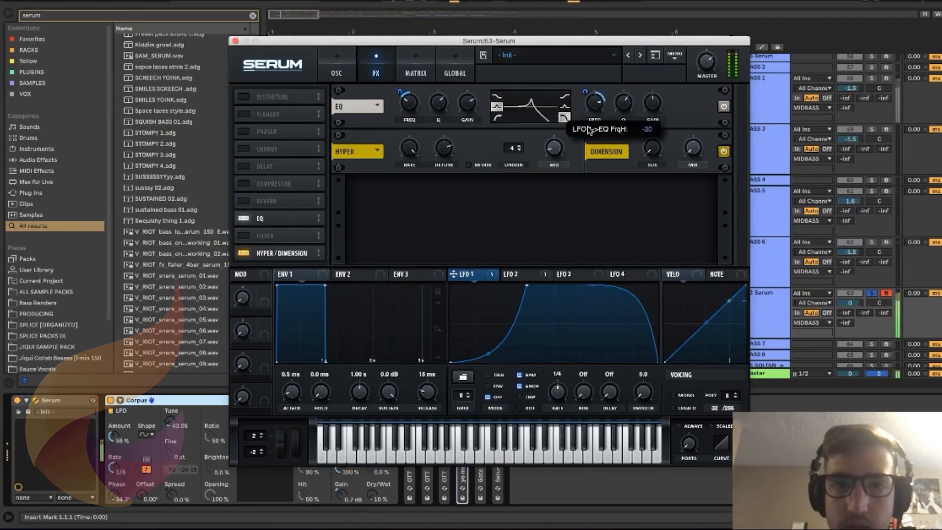
right_click(591, 93)
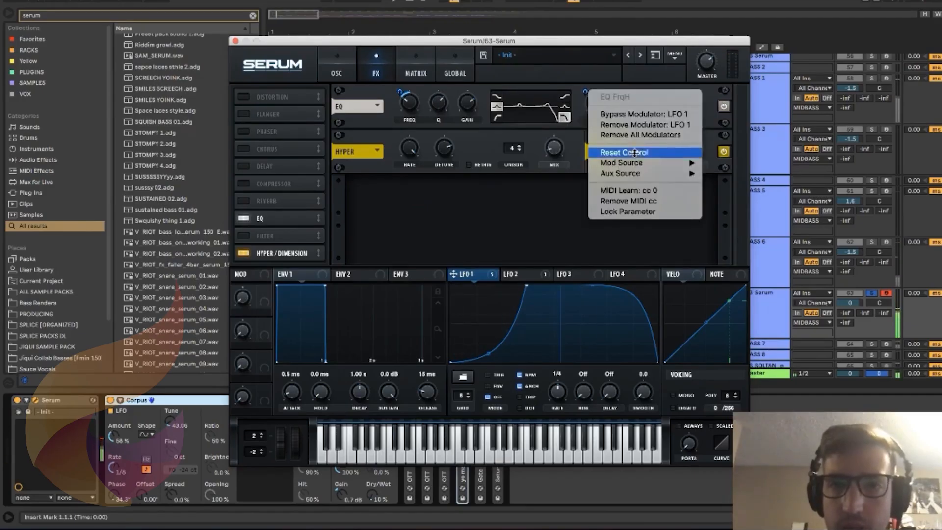
click(634, 153)
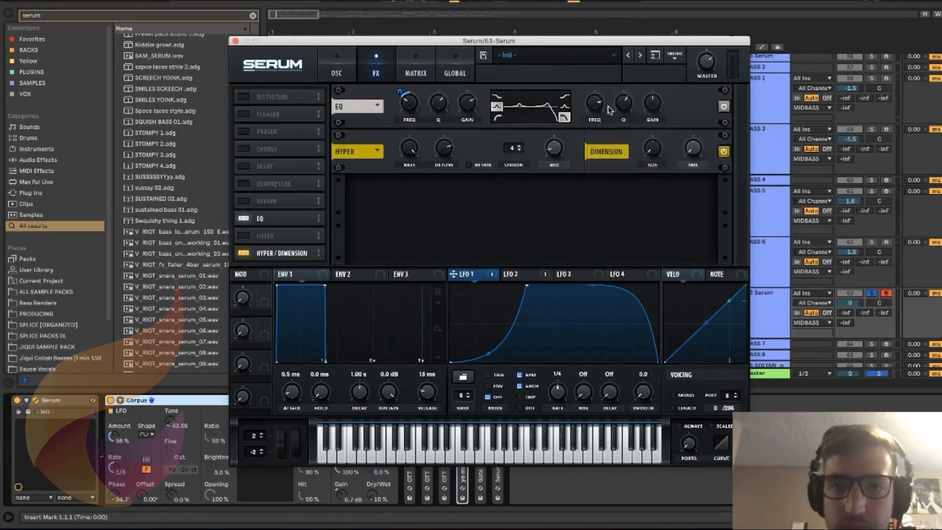
click(564, 106)
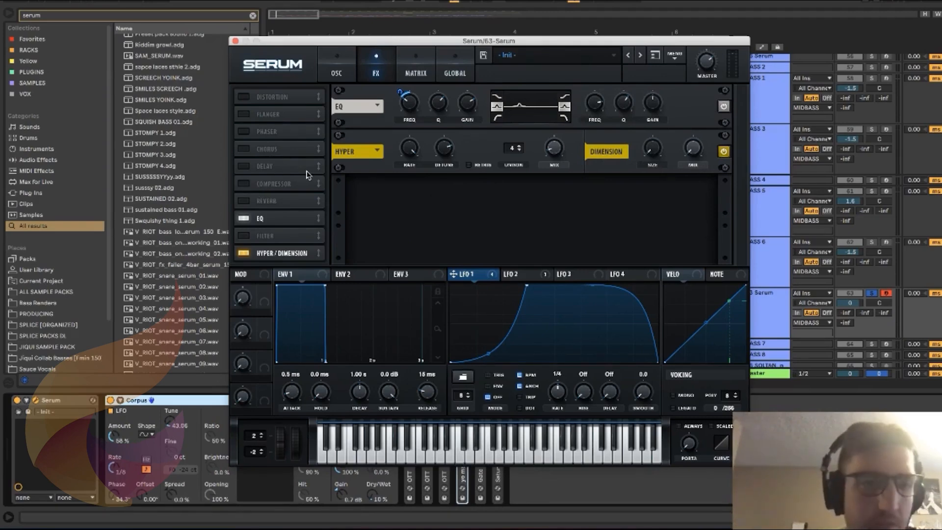
Enable the Tube distortion effect and raise its drive to about 85%.
click(242, 97)
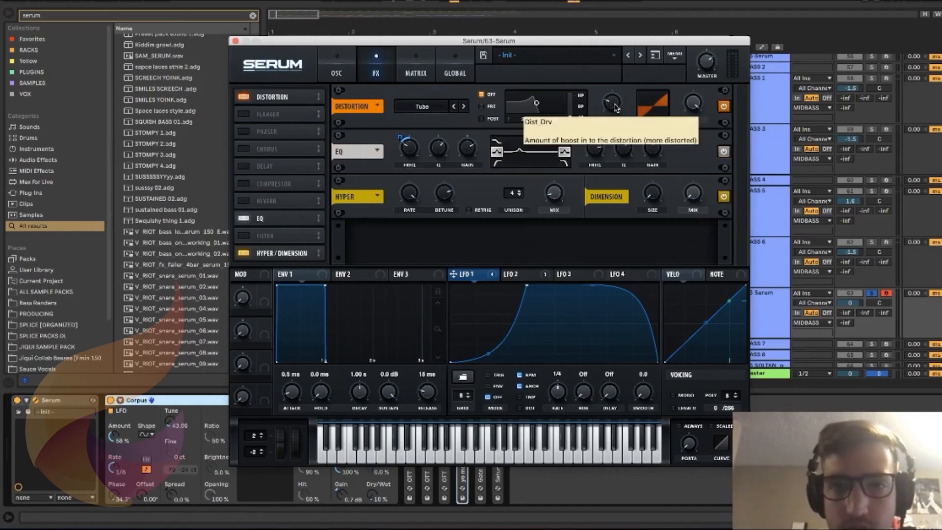
drag(615, 107, 646, 83)
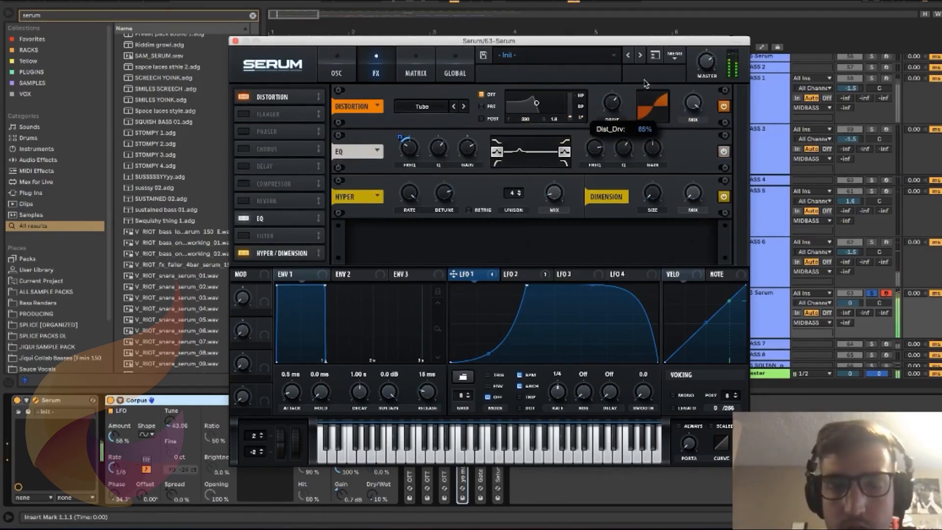
Enable the sub oscillator, shift LFO 1's peak start point slightly later, and assign LFO 1 to the sub level.
click(336, 71)
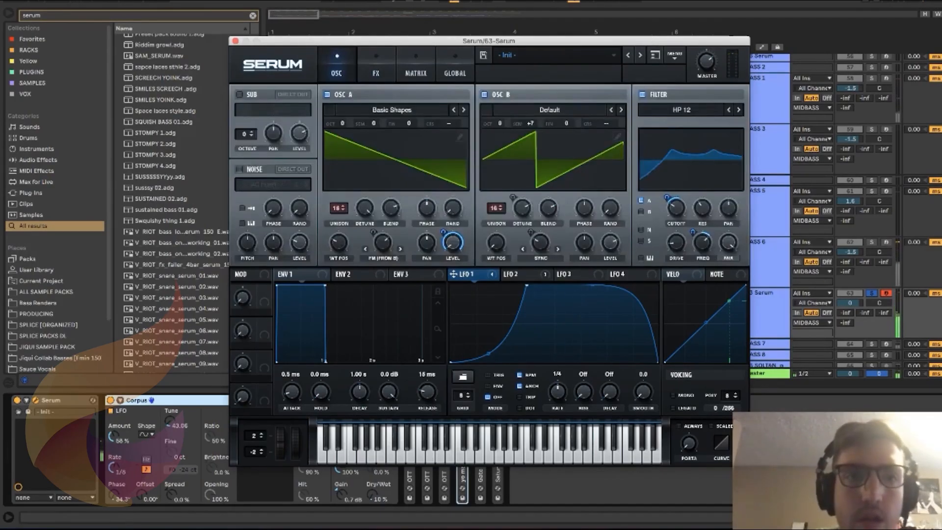
click(240, 95)
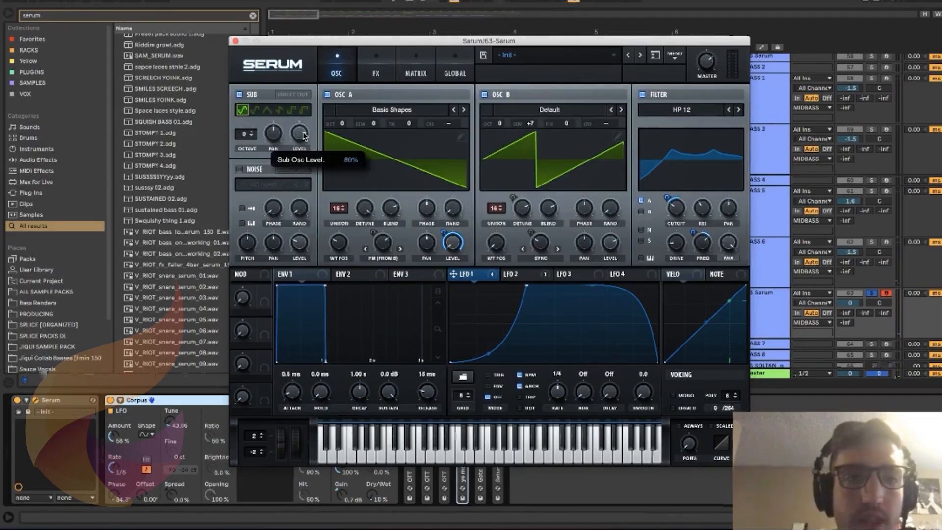
drag(527, 289, 535, 268)
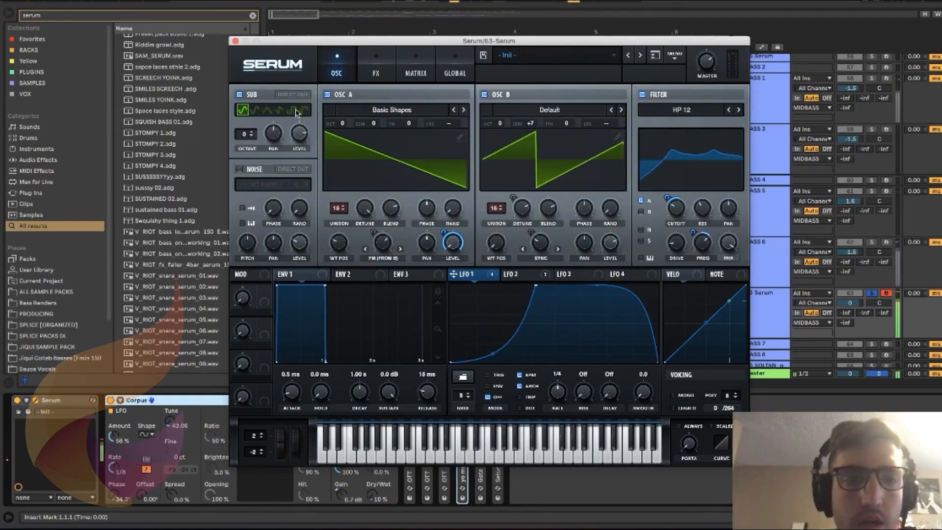
drag(453, 273, 297, 135)
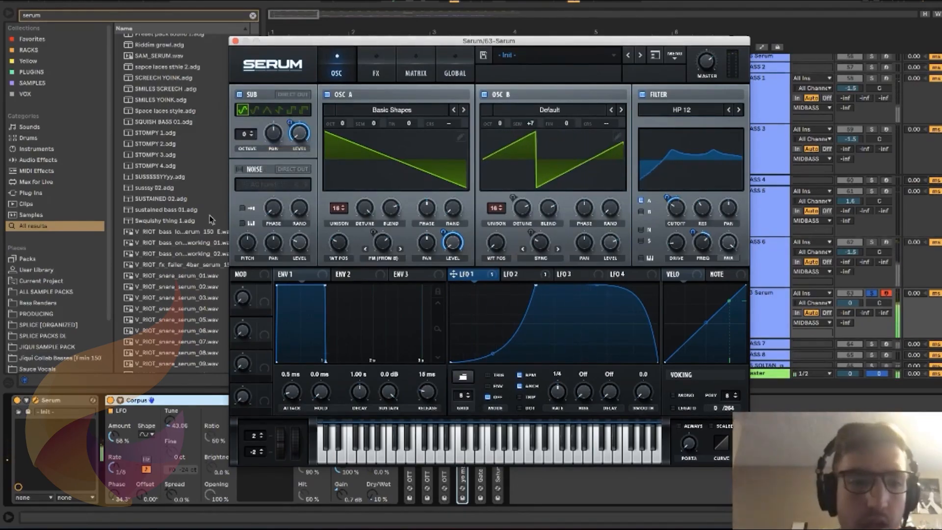
Enable the noise oscillator with the SID noise sample, raise its level to 100%, and route it directly out.
click(251, 168)
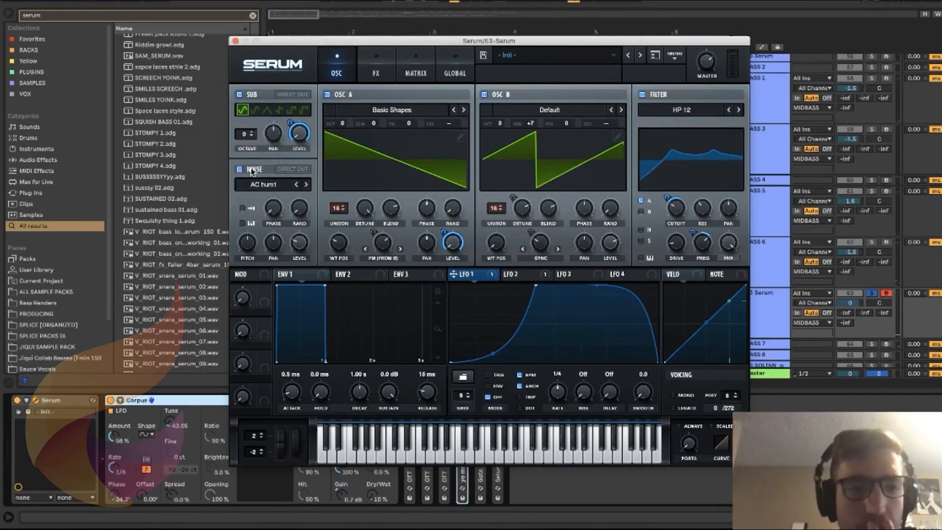
click(264, 184)
mouse_move(290, 198)
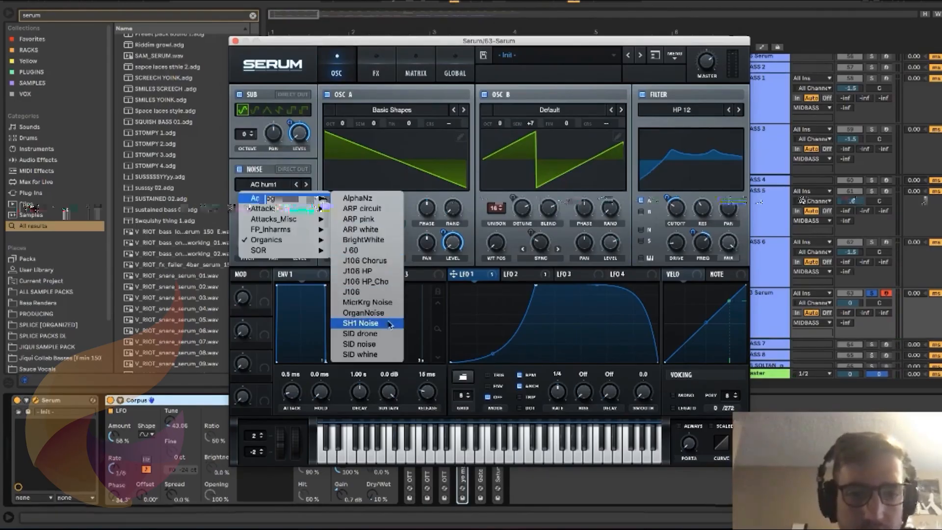
click(384, 344)
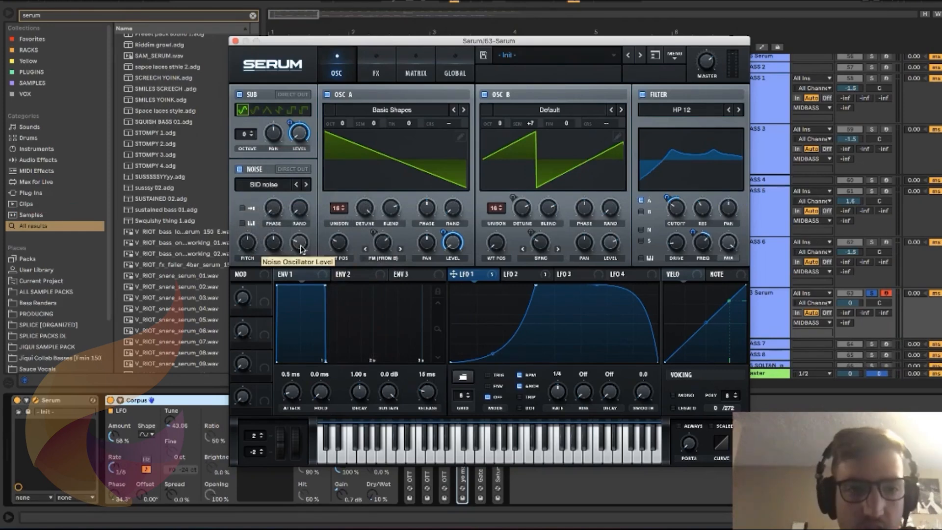
drag(300, 248, 313, 202)
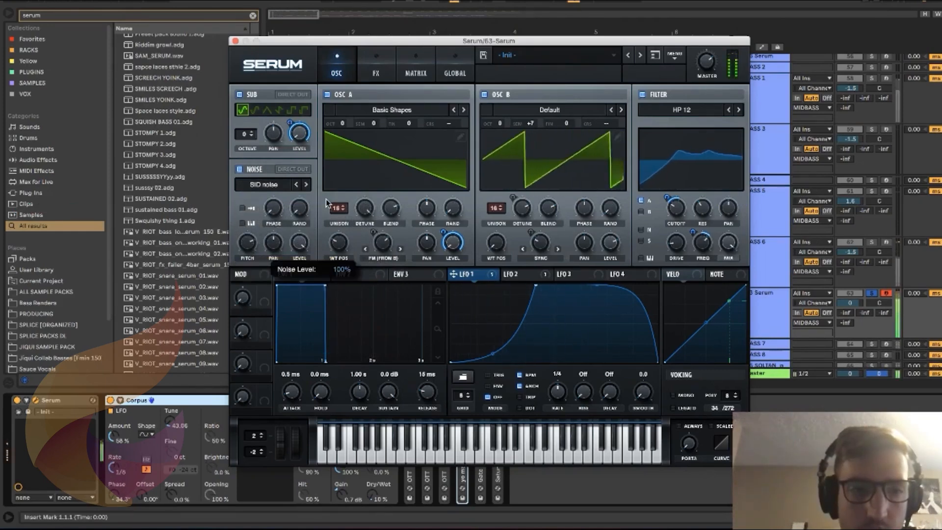
click(293, 169)
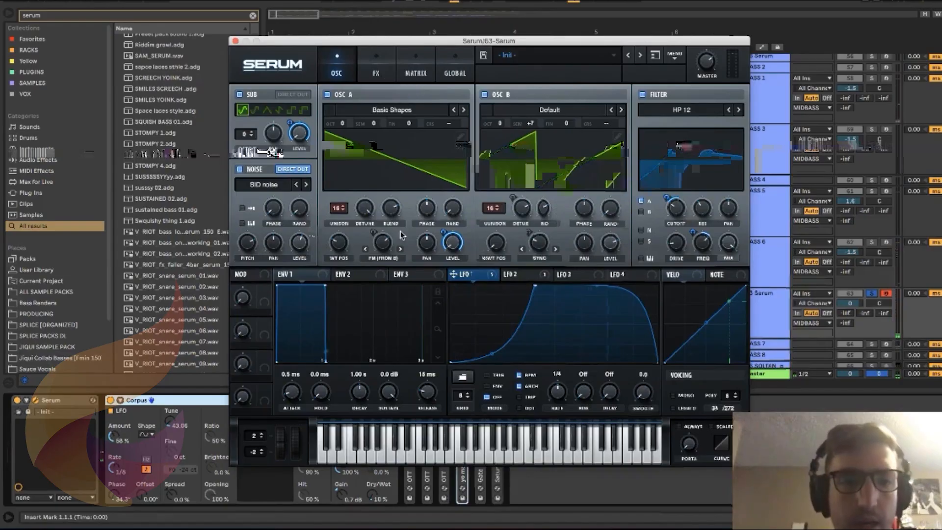
Try a different wavetable position on Osc A and adjust the sync amount on Osc B.
drag(343, 244, 368, 275)
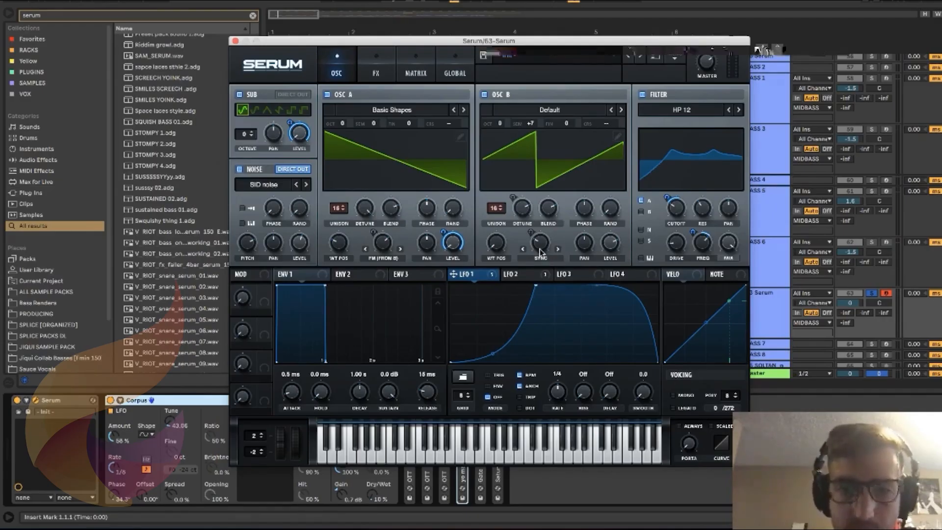
drag(542, 247, 538, 237)
Enable the Filter effect, place it between the Distortion and EQ, and set its type to Cmb -.
click(376, 72)
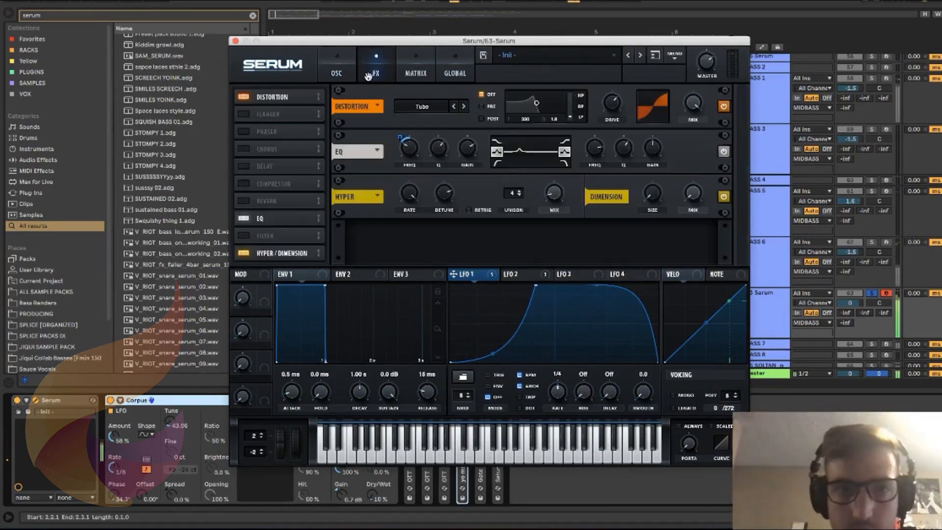
click(243, 236)
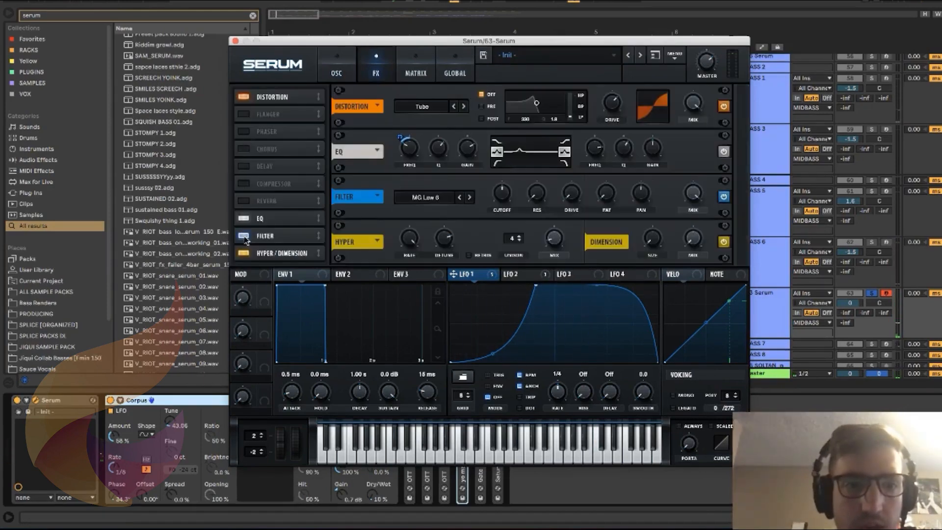
drag(319, 236, 318, 133)
click(422, 153)
mouse_move(435, 176)
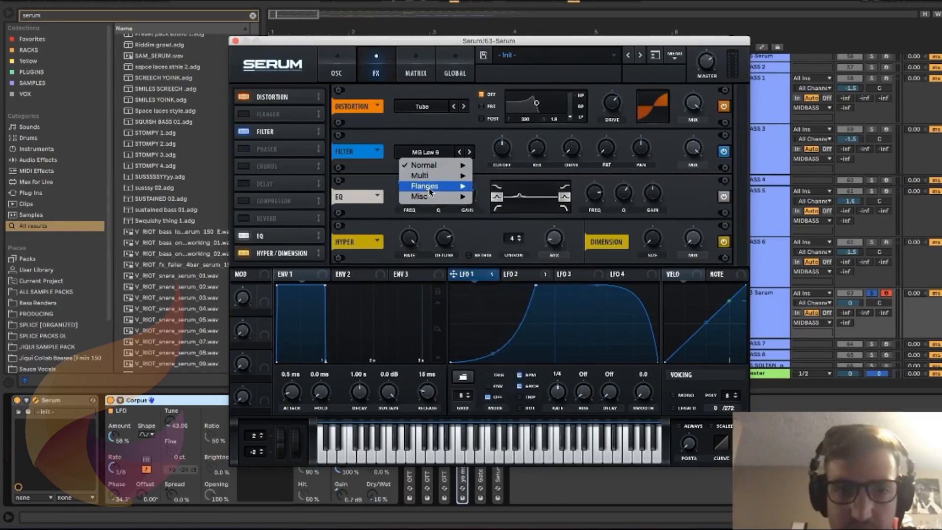
click(512, 196)
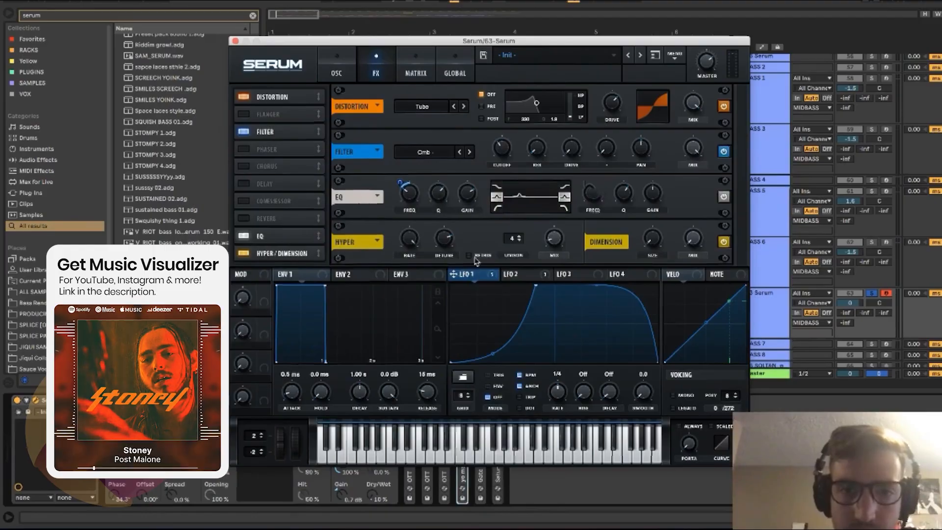
Assign LFO 1 to the Filter effect's resonance and mix, and adjust the resonance modulation amount.
drag(472, 275, 530, 176)
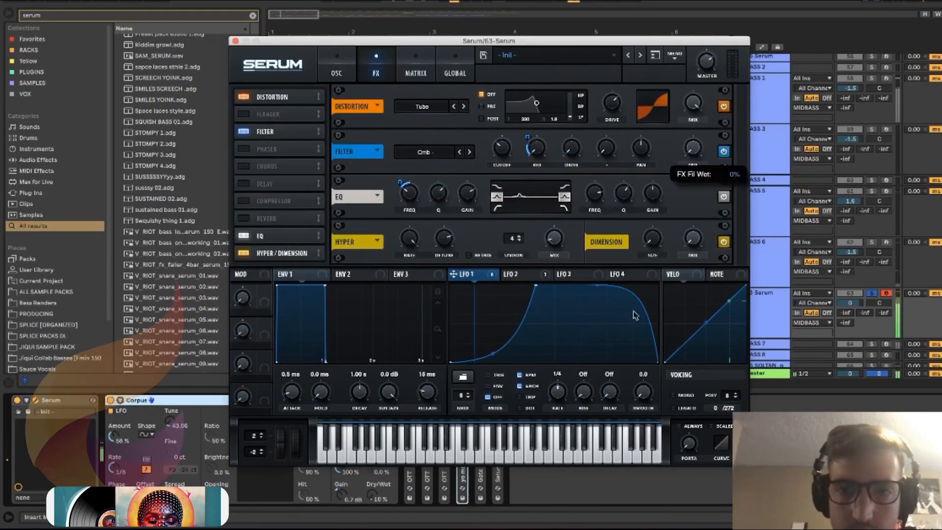
drag(453, 274, 685, 148)
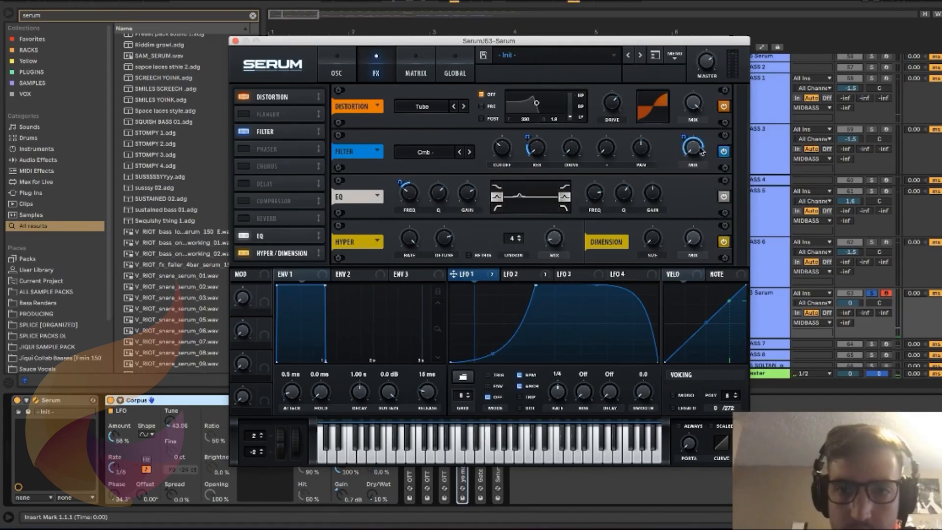
drag(526, 138, 532, 132)
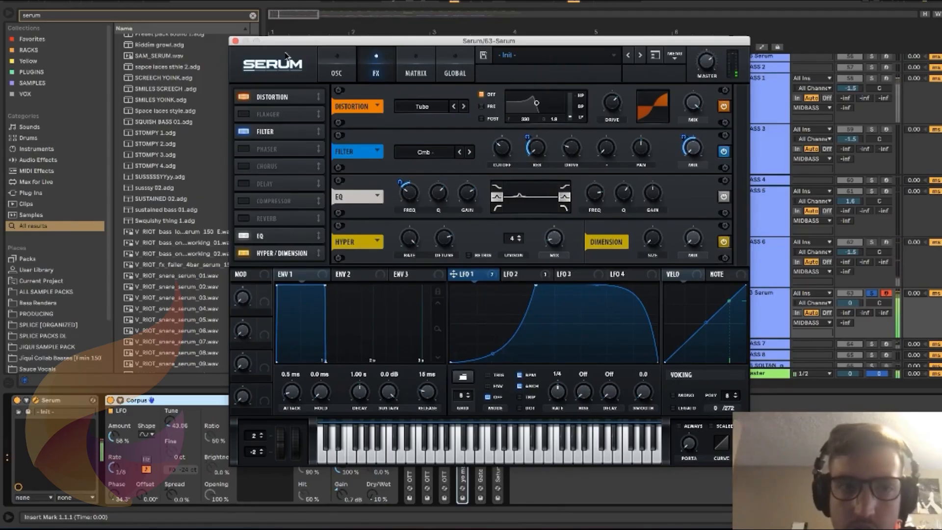
Close the Serum window, move the Gate after the Saturator, and group the effects from Corpus onward into a rack.
click(236, 41)
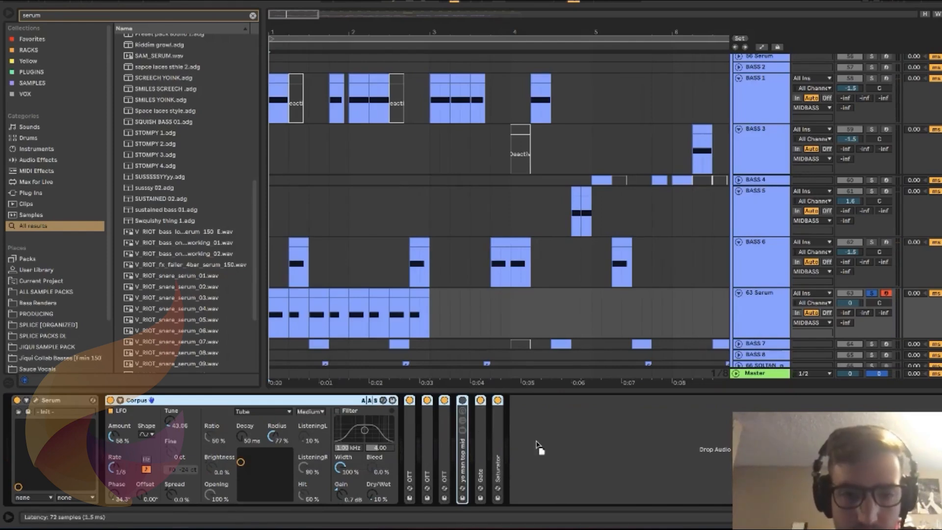
click(542, 418)
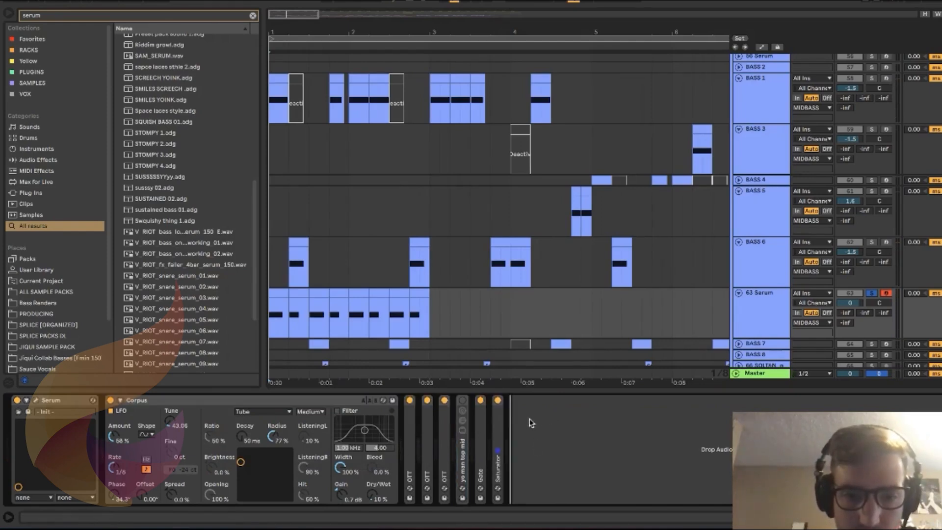
drag(480, 417, 531, 416)
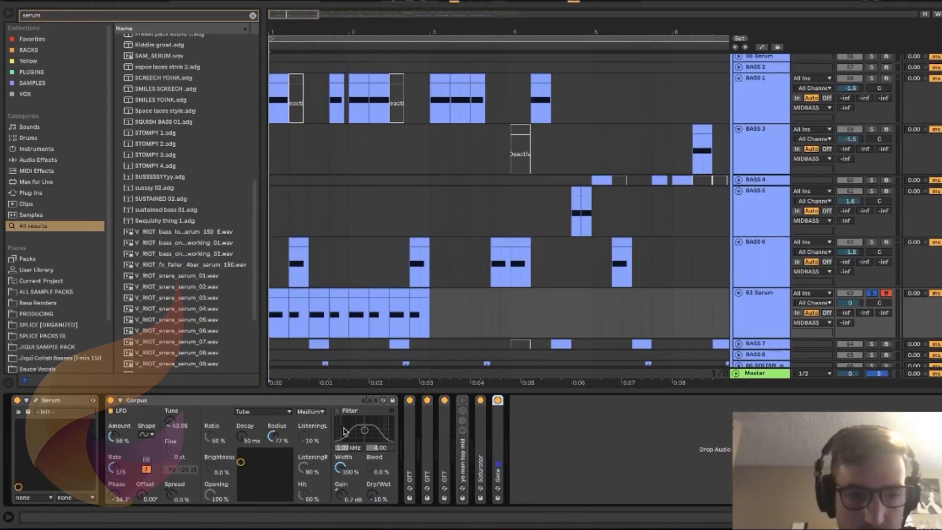
click(196, 402)
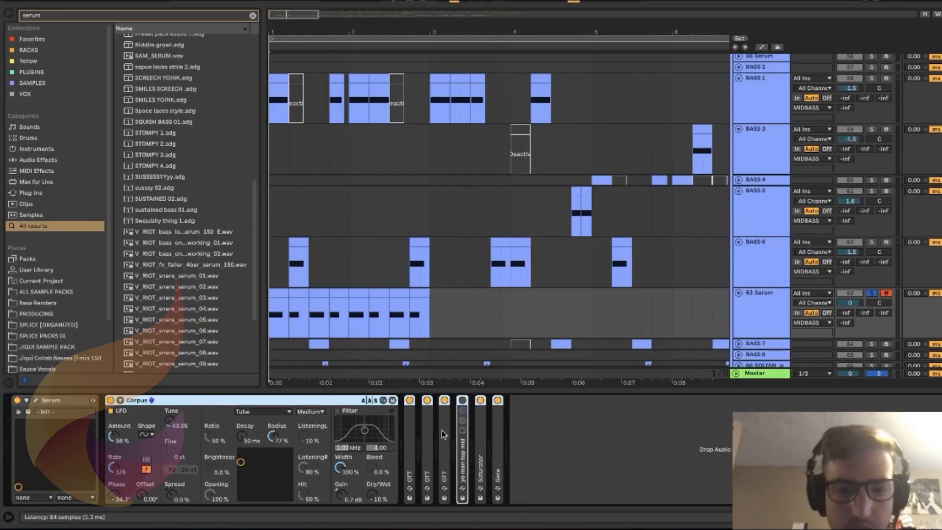
key(super+g)
Expand the Gate and set its sidechain source to 63-Serum, tapped at Audio Effect Rack | Chain | Pre FX.
double_click(481, 452)
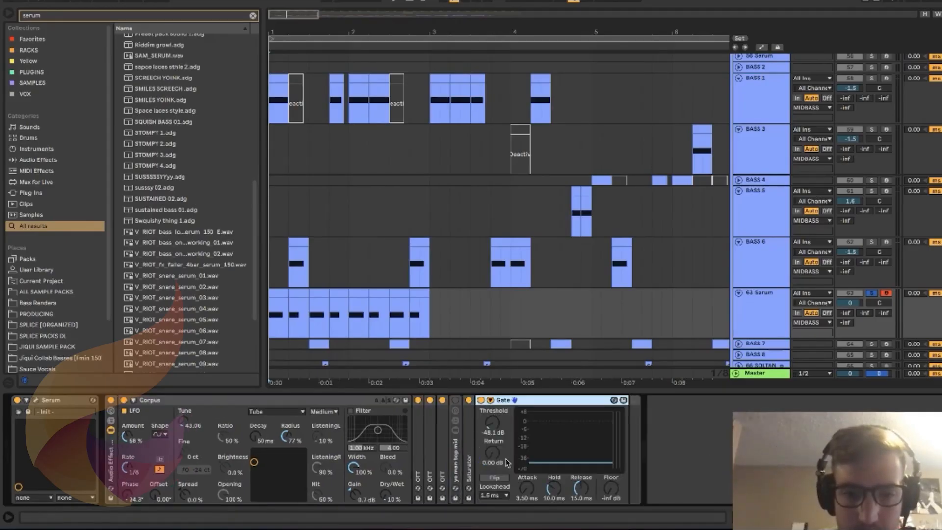
click(489, 417)
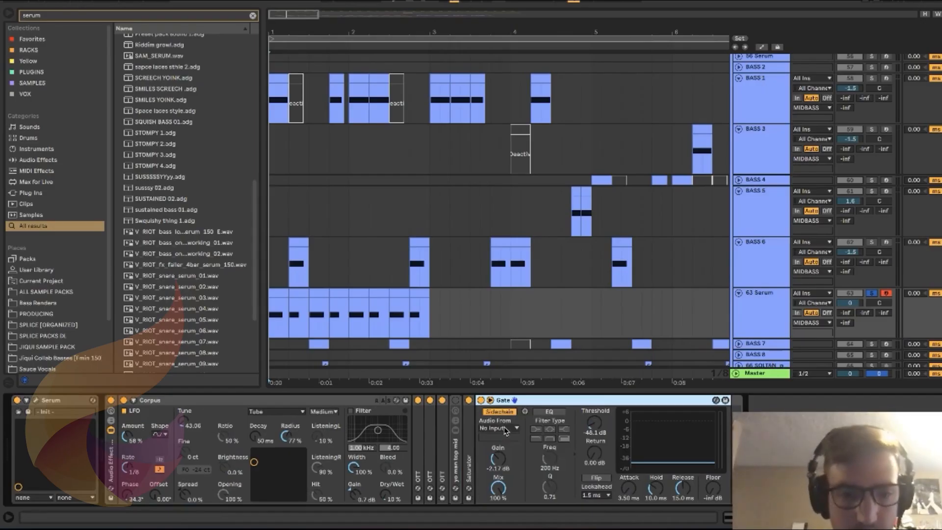
click(488, 428)
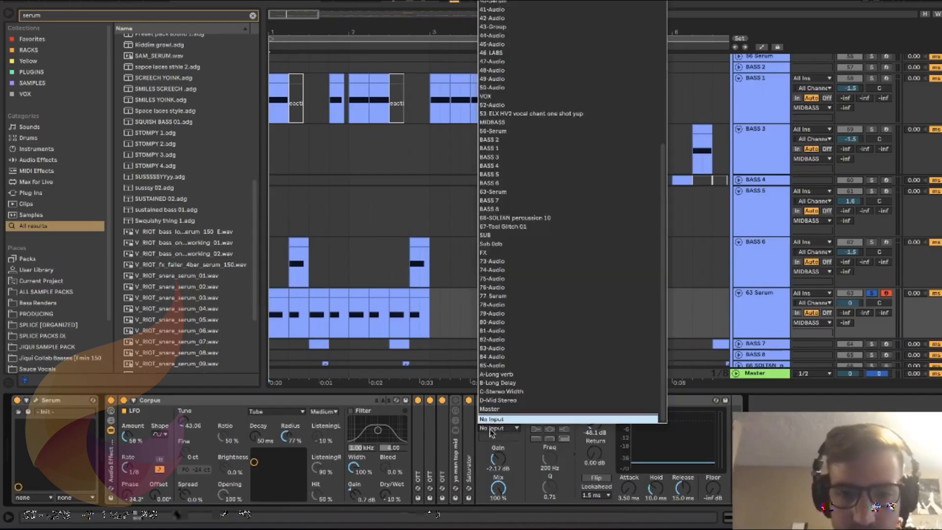
click(510, 193)
click(514, 437)
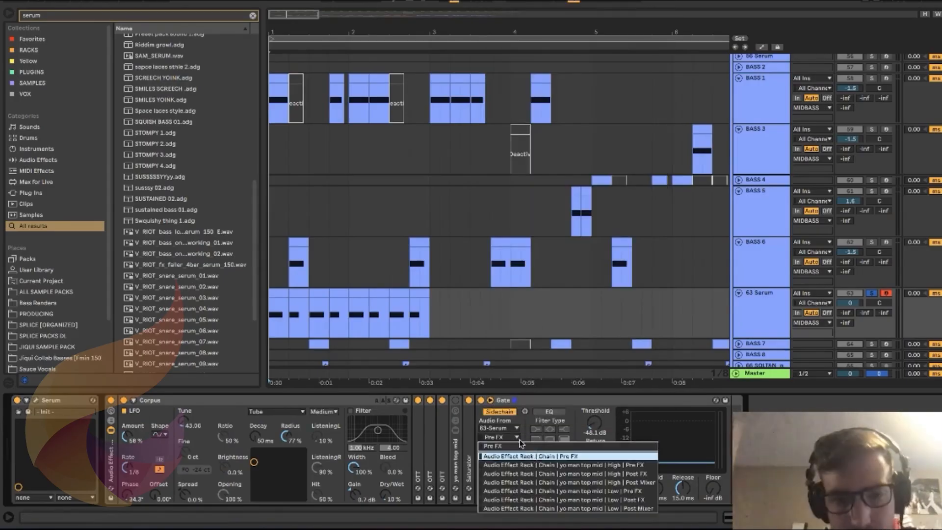
click(531, 456)
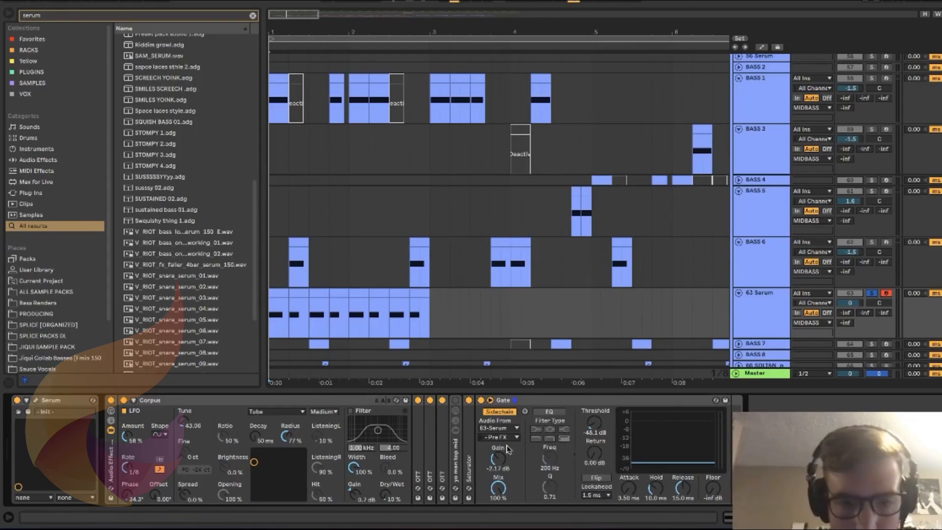
Play the bass clips and set the Gate's sidechain gain to about -3.88 dB.
key(space)
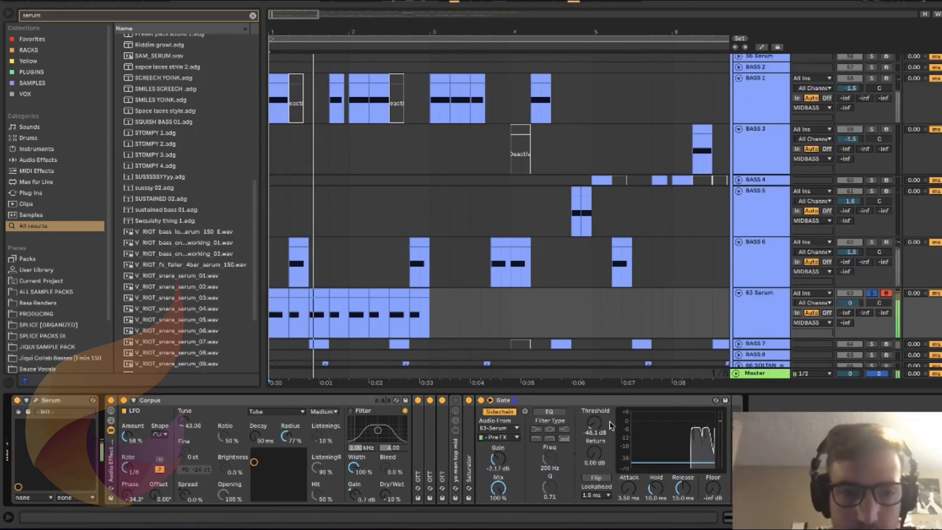
key(space)
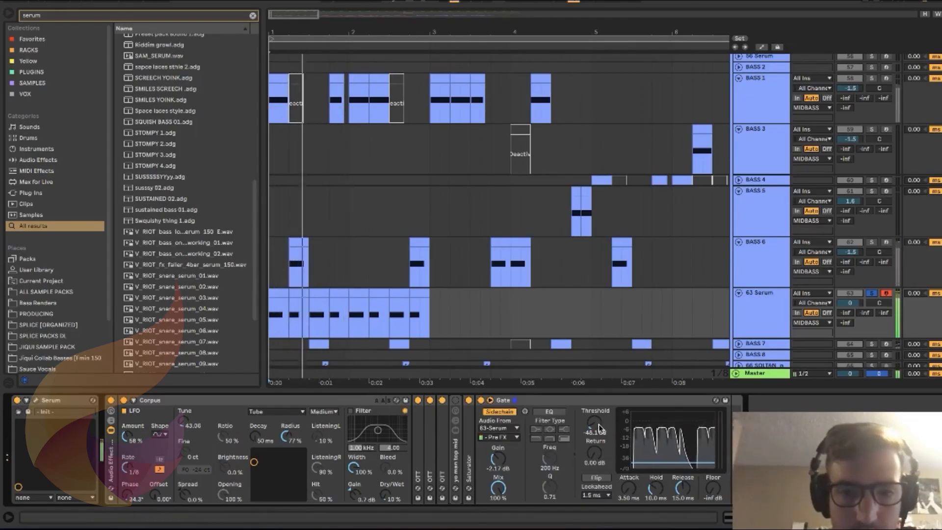
drag(594, 423, 594, 420)
key(space)
key(space)
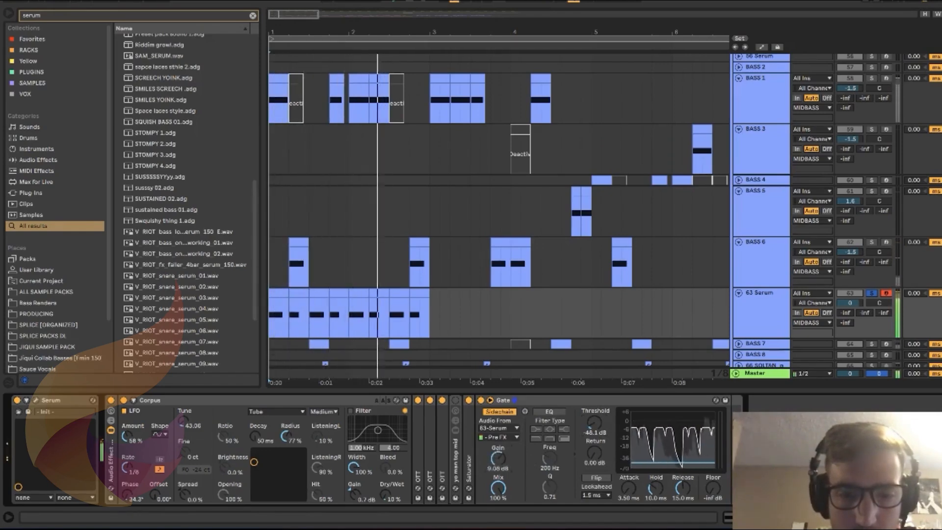
key(space)
key(space)
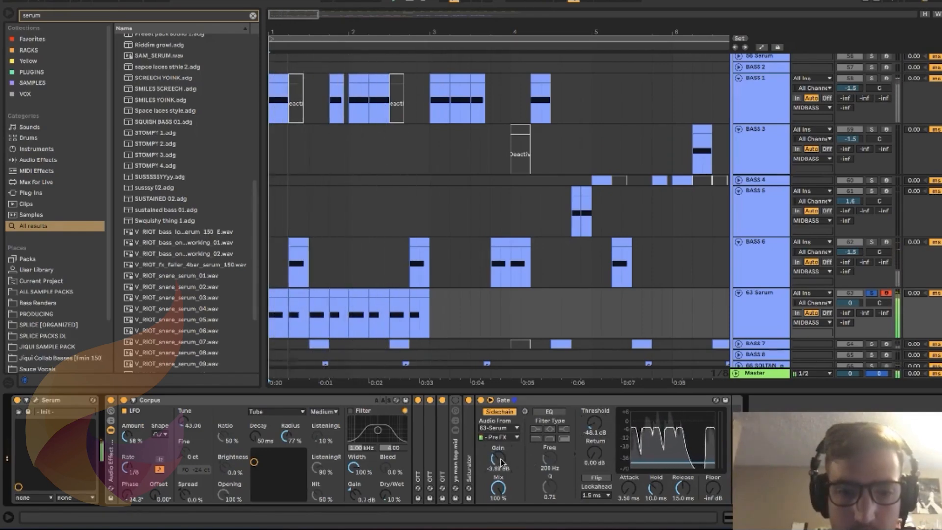
key(space)
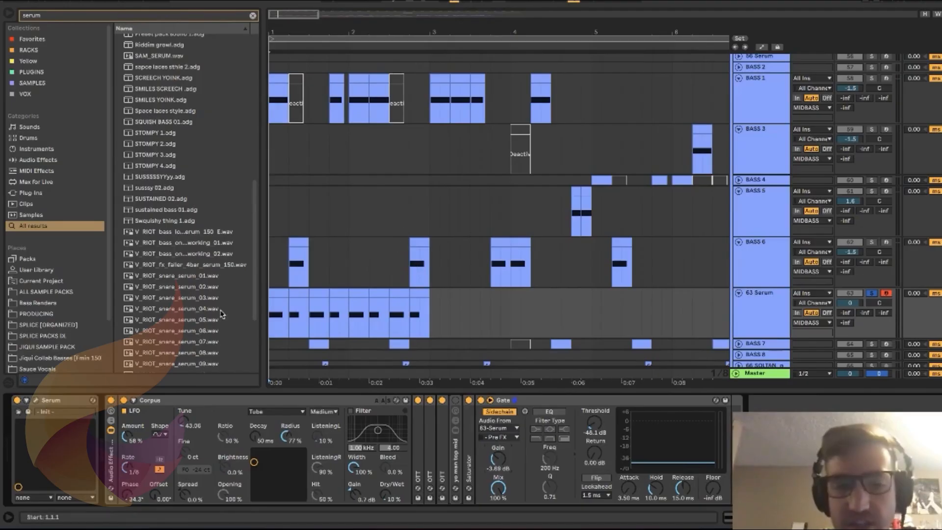
Compare the bass playback with the Gate bypassed and re-enabled.
click(481, 400)
key(space)
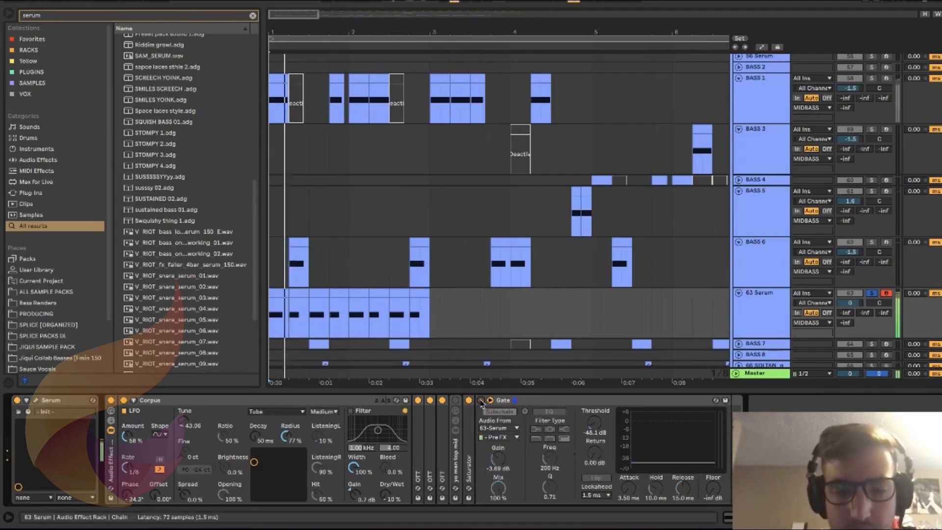
click(482, 400)
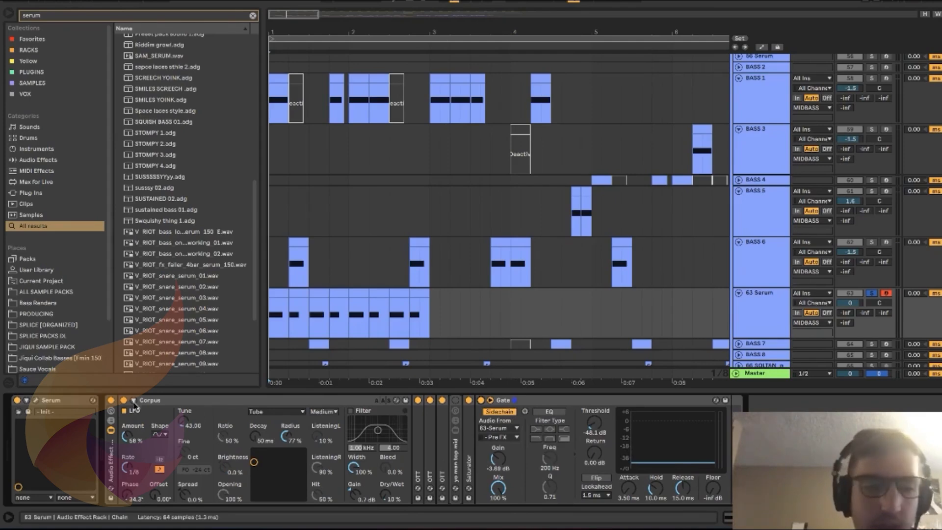
Reopen the Serum synth window for the 63 Serum track.
scroll(451, 278, down, 1)
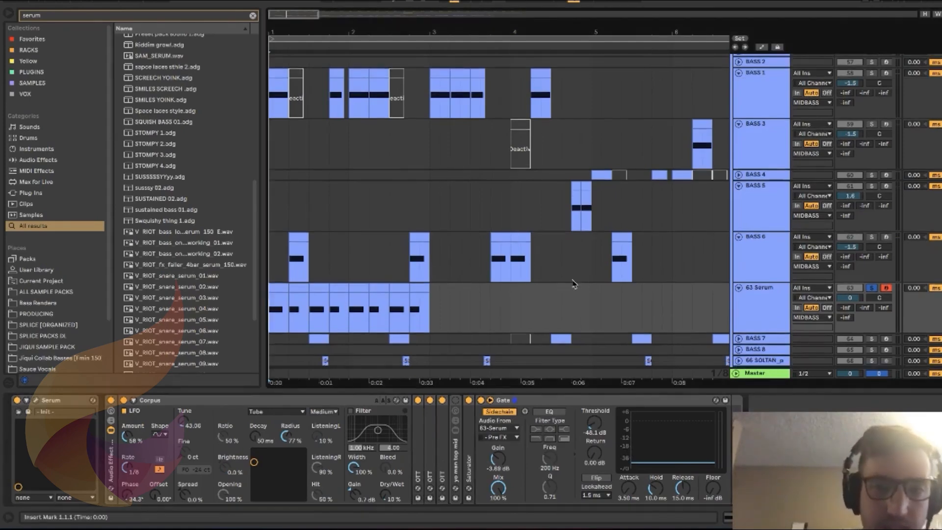
click(37, 401)
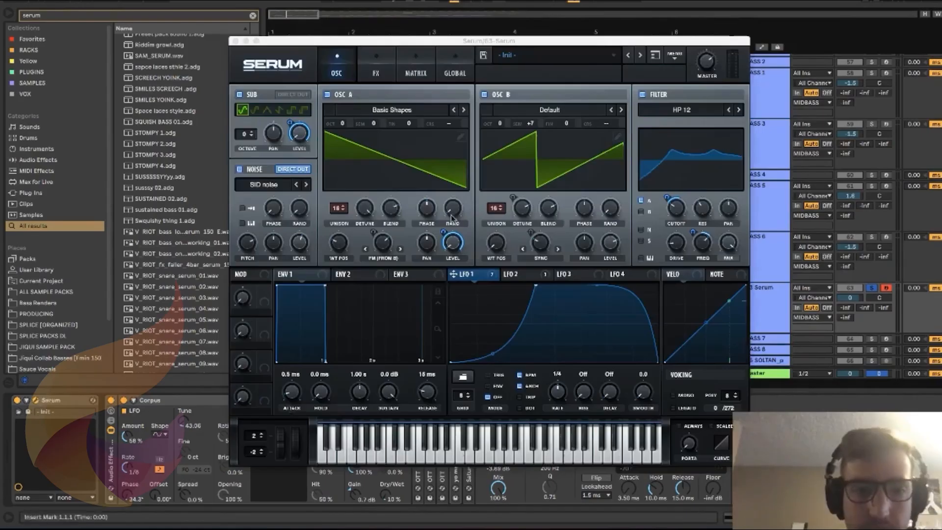
Reshape LFO 1 with an earlier peak, a rounded rise and a steep curved fall.
drag(533, 285, 490, 285)
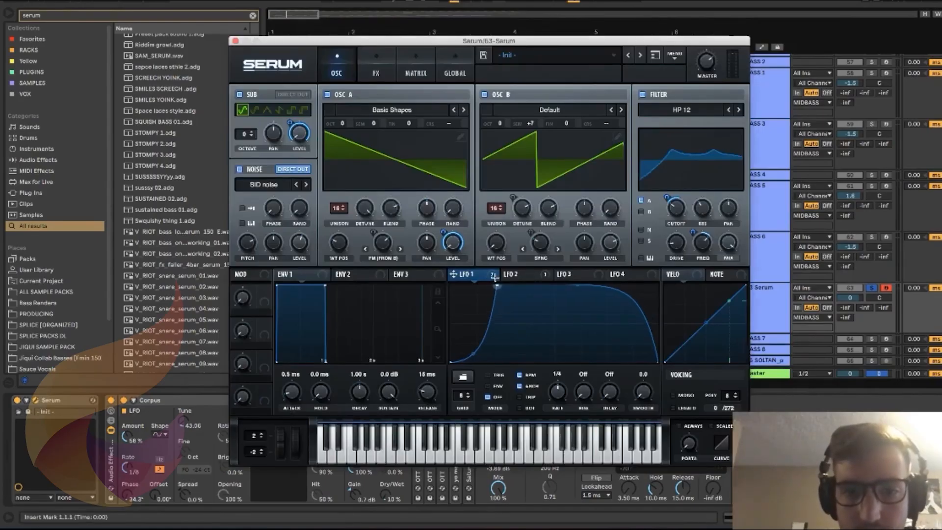
drag(575, 289, 578, 334)
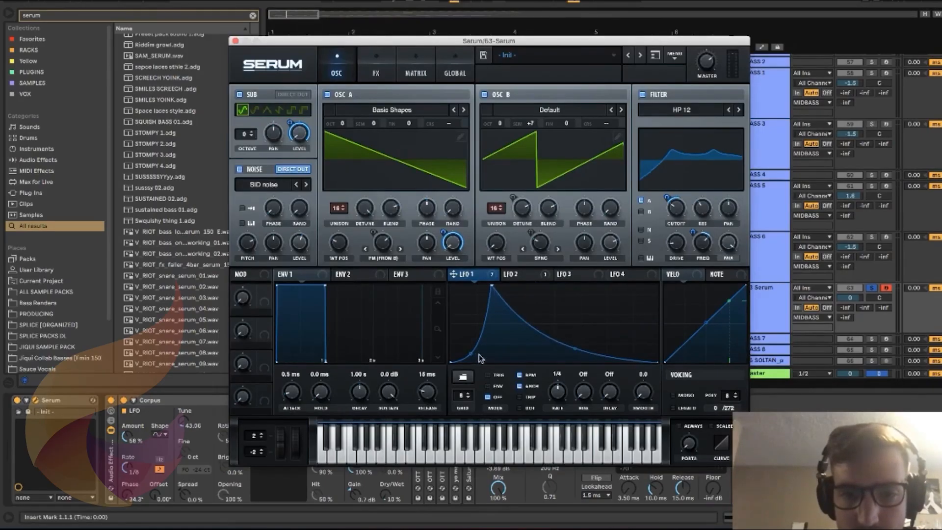
drag(480, 358, 481, 316)
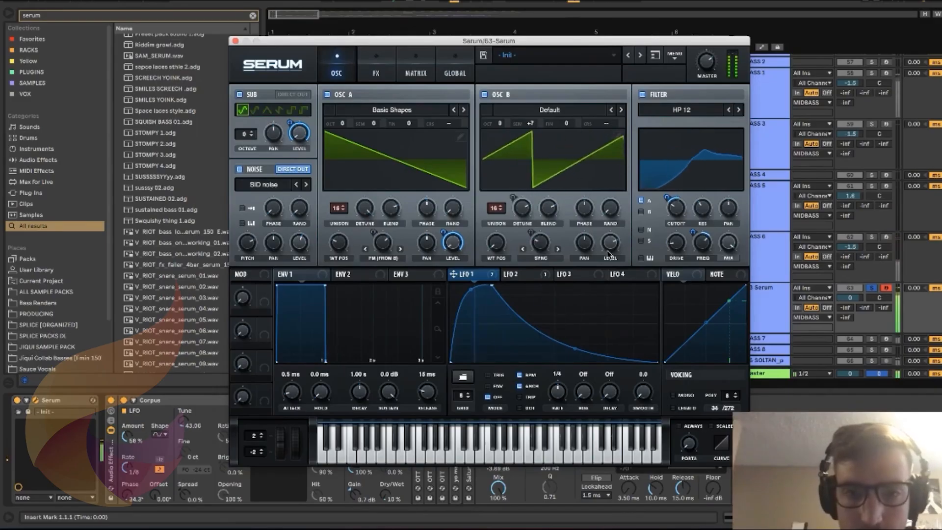
Add points around the middle of LFO 1 so the first hump falls to zero, followed by a vertical jump and a straight decline.
mouse_move(575, 350)
mouse_down()
mouse_move(592, 302)
mouse_move(589, 358)
mouse_up()
double_click(573, 321)
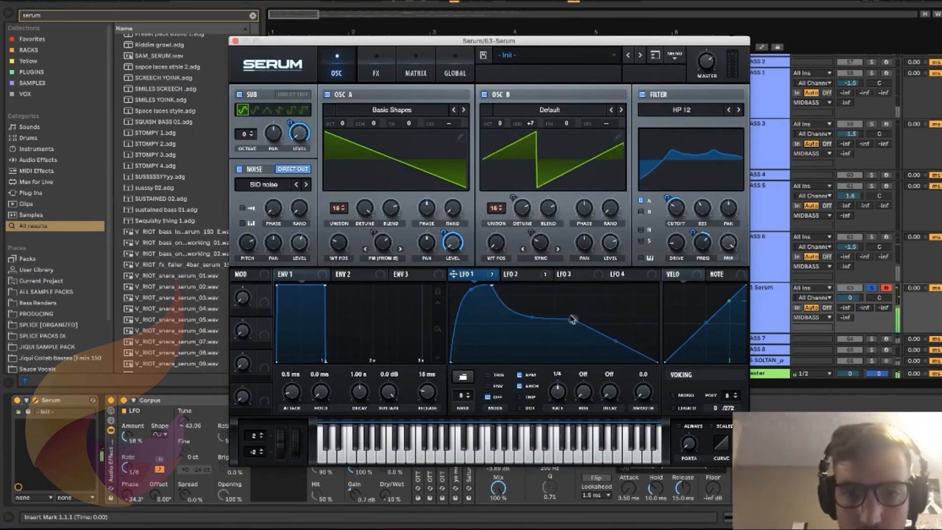
drag(572, 320, 565, 286)
double_click(585, 336)
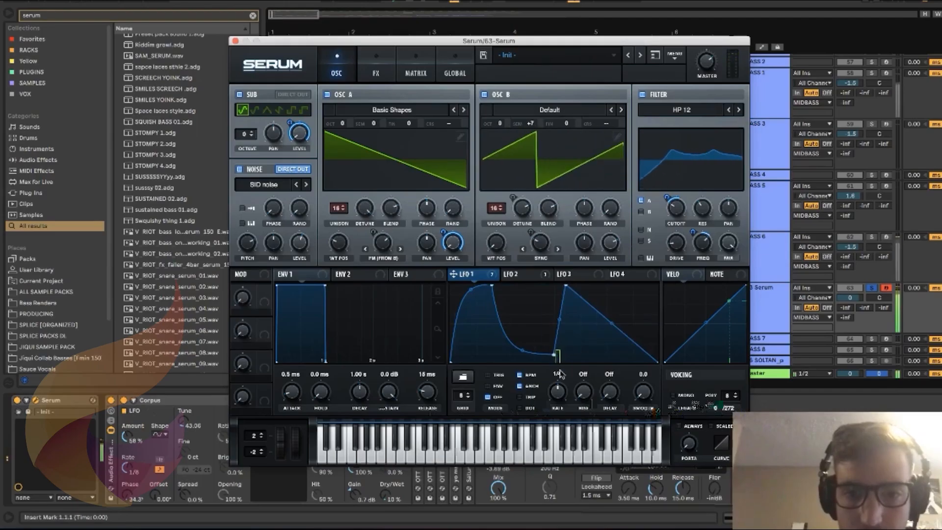
drag(554, 354, 561, 372)
drag(565, 286, 543, 266)
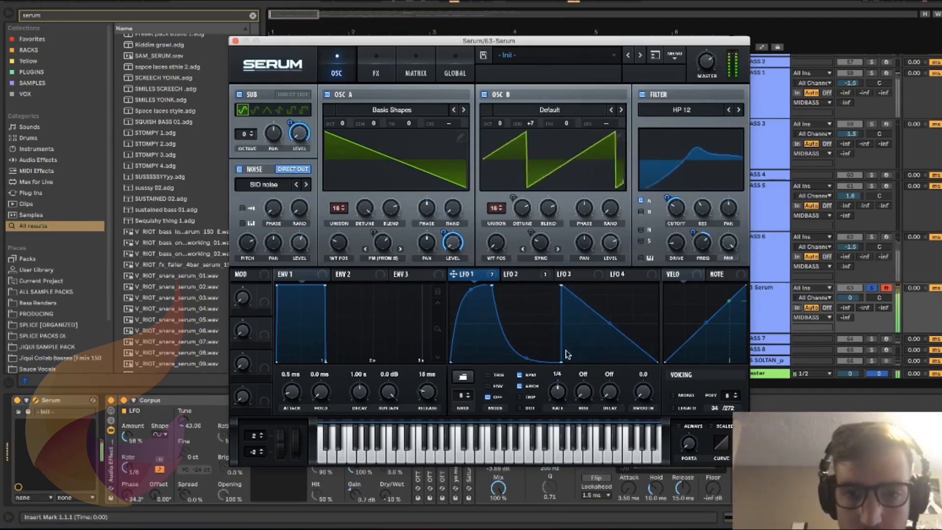
drag(561, 363, 550, 370)
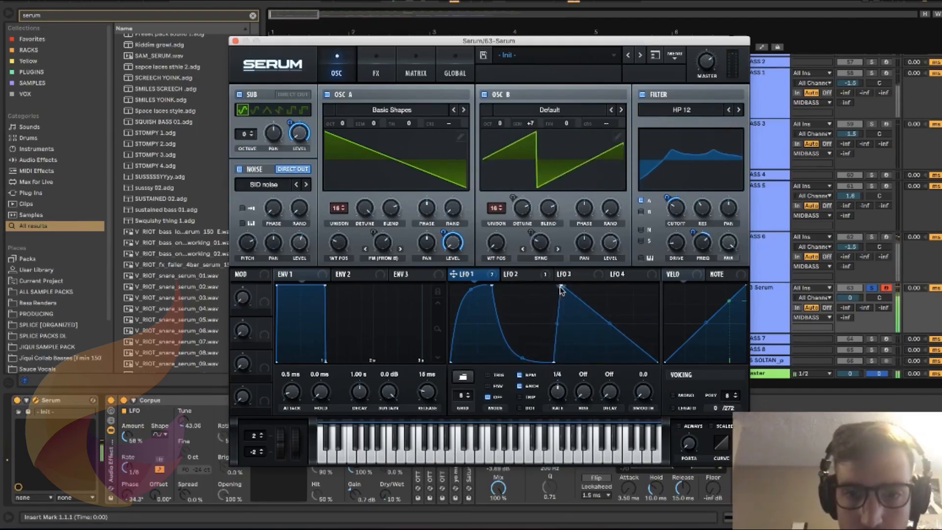
drag(561, 286, 531, 279)
Check LFO 2, set LFO 1's rate to 1/2, and close the Serum window.
click(508, 276)
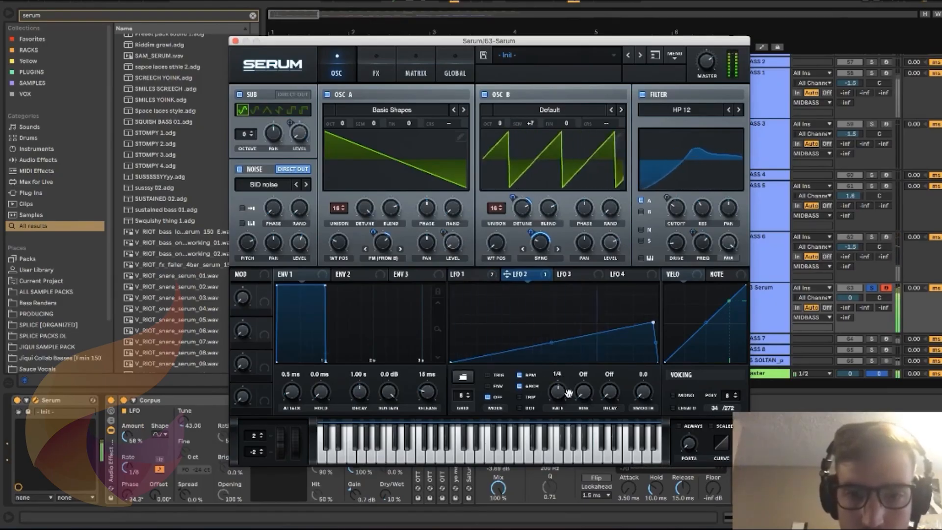
click(492, 277)
drag(557, 392, 558, 406)
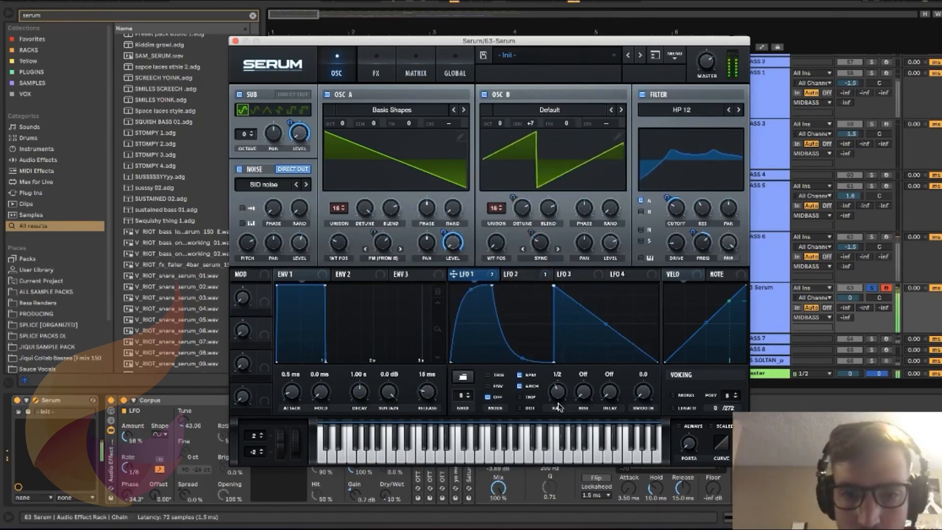
click(235, 41)
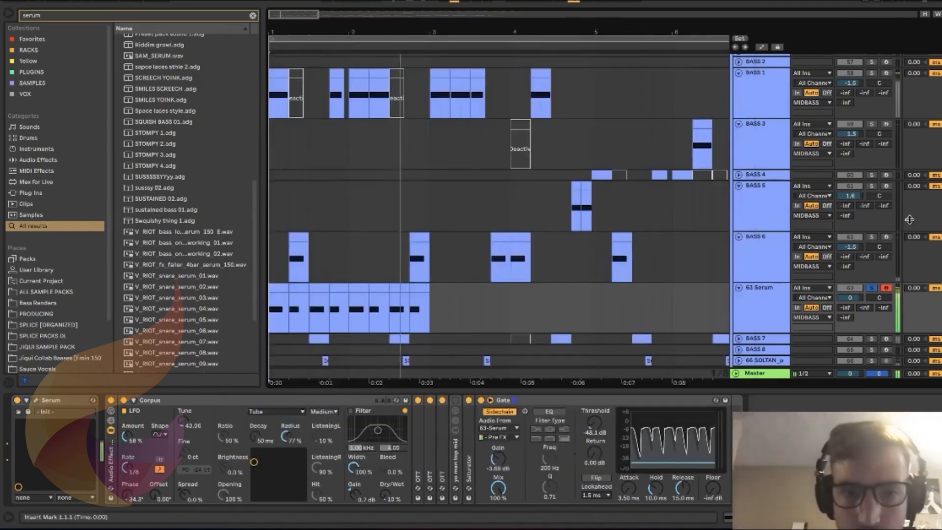
Unsolo the 63 Serum track and collapse the BASS 1, BASS 3, BASS 5 and BASS 6 tracks.
click(876, 290)
scroll(809, 227, up, 1)
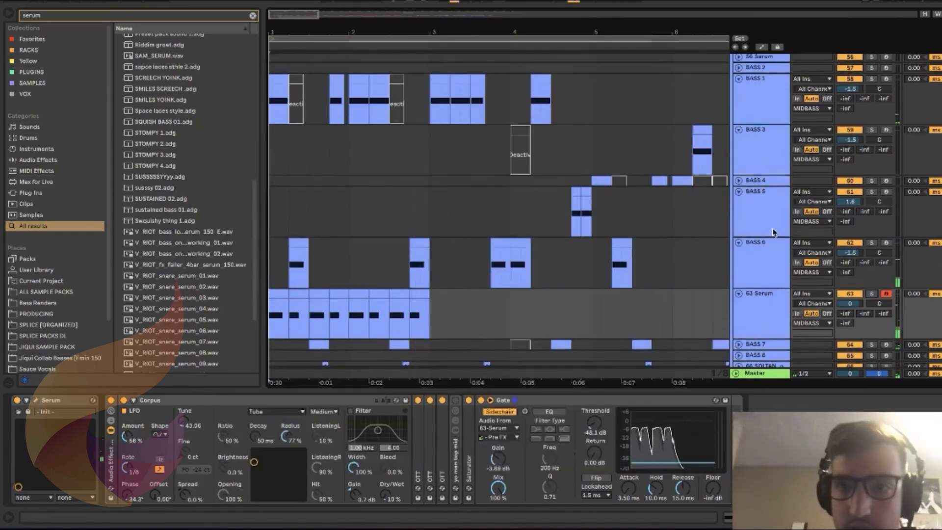
click(739, 243)
click(739, 192)
scroll(741, 164, up, 1)
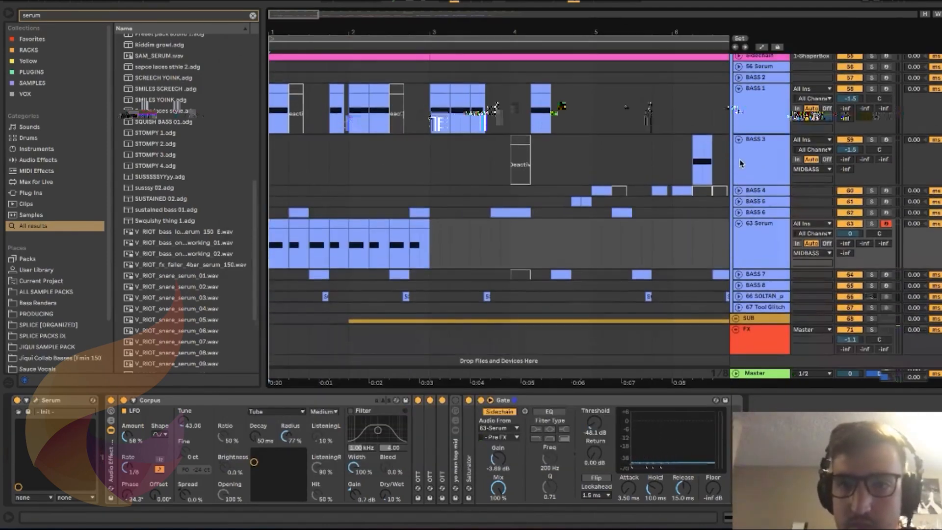
click(739, 140)
click(738, 89)
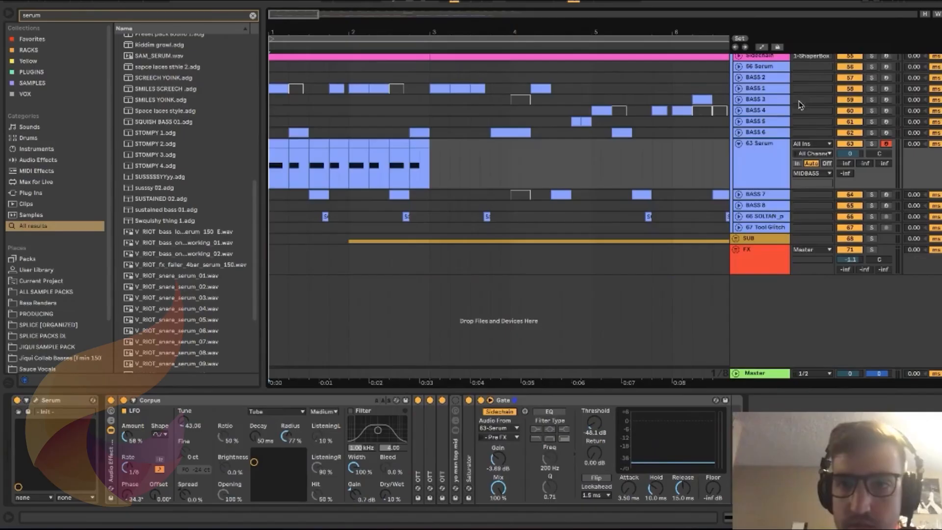
Mute the BASS 1 and BASS 3 to BASS 7 tracks around the 63 Serum track.
click(762, 91)
shift+click(772, 134)
click(853, 135)
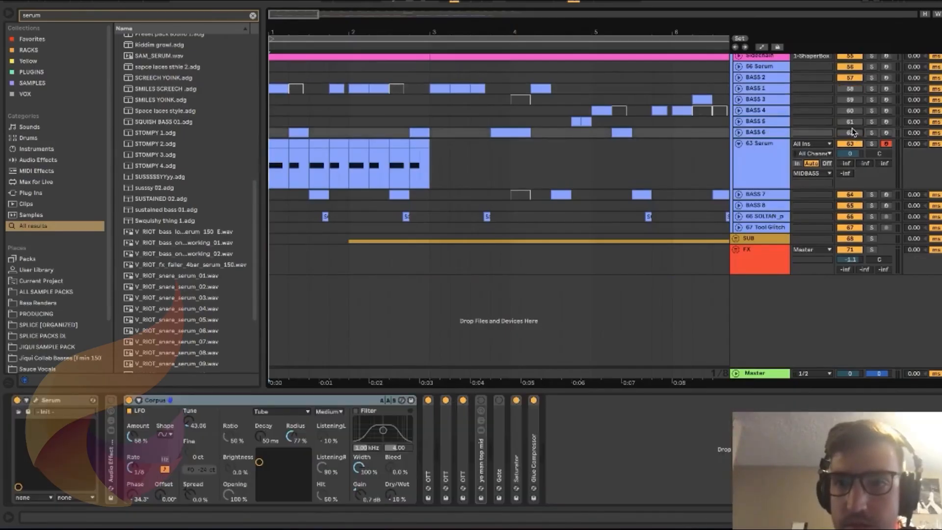
click(776, 195)
Play the arrangement, mute the 66 SOLTAN track, and play it again.
key(space)
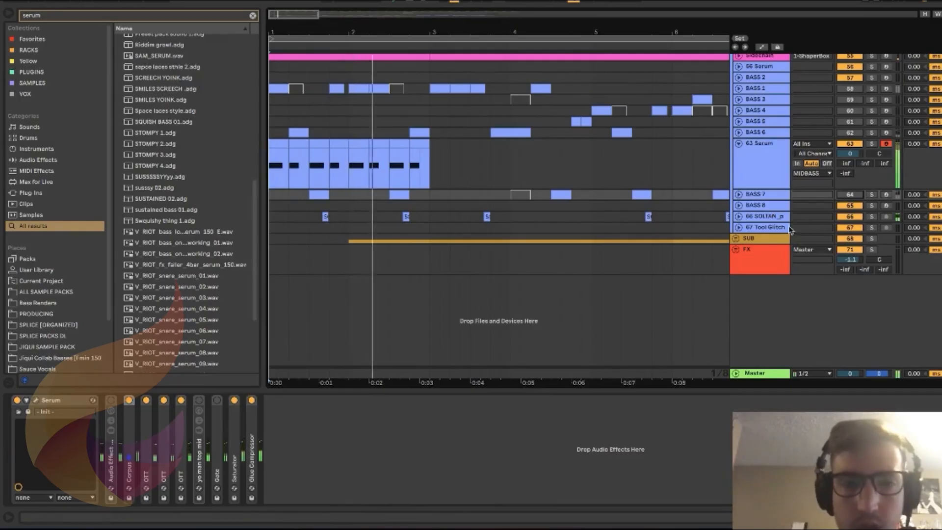
key(space)
click(851, 218)
key(space)
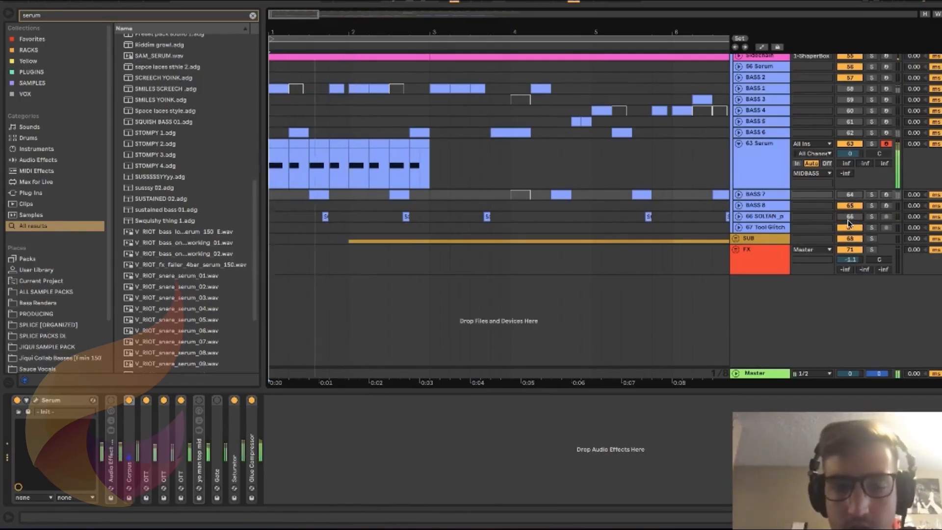
Reopen the synth of the 63 Serum track and set LFO 1 to Trig mode at a 1/2 rate.
click(762, 163)
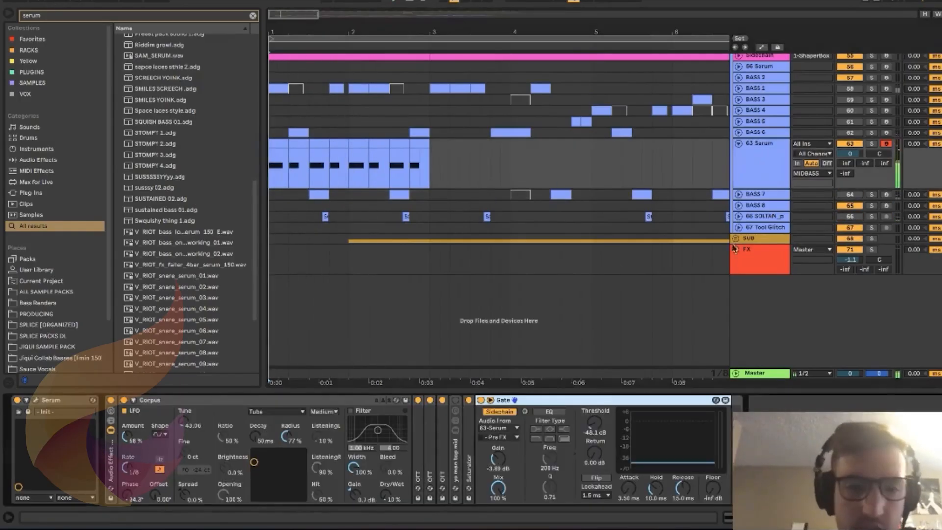
click(35, 404)
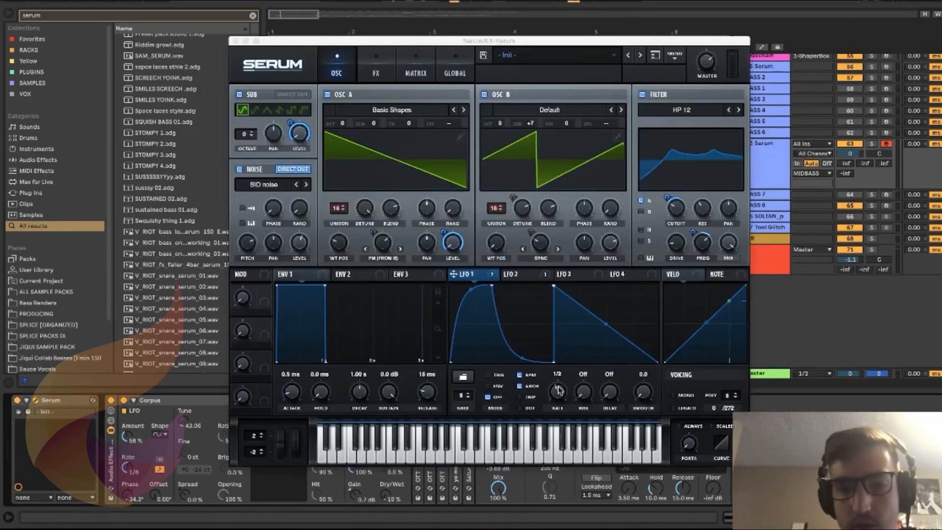
mouse_move(560, 392)
mouse_down()
mouse_move(562, 384)
mouse_move(562, 396)
mouse_up()
click(489, 377)
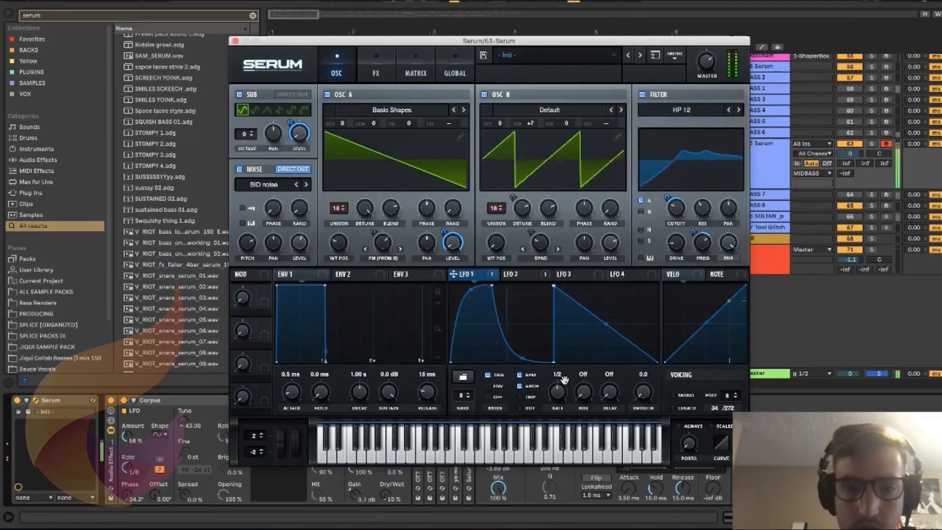
Fine-tune oscillator B's sync warp and oscillator A's FM amount during playback, and look over Serum's effects before closing the synth.
drag(544, 256, 559, 231)
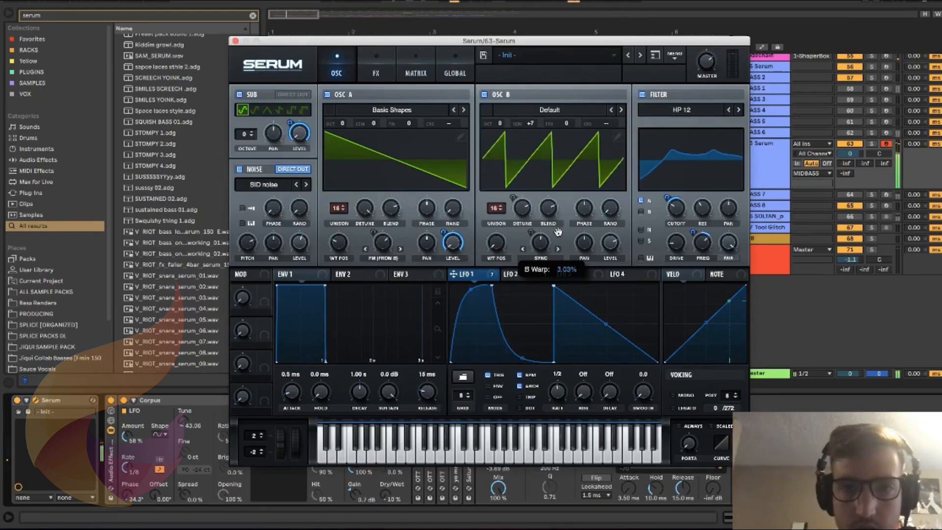
drag(498, 123, 519, 135)
mouse_move(540, 245)
mouse_down()
mouse_move(535, 307)
mouse_move(551, 279)
mouse_move(541, 253)
mouse_up()
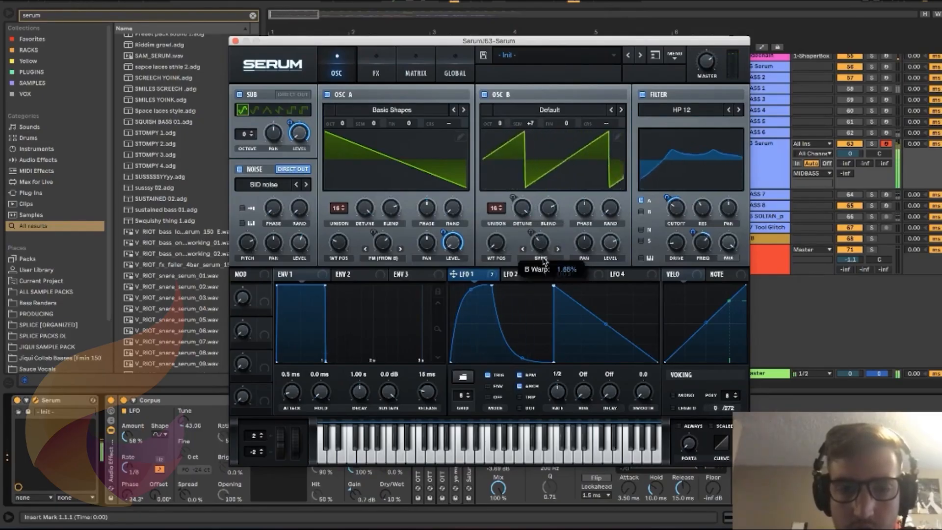
drag(388, 246, 409, 294)
drag(543, 246, 557, 225)
click(376, 72)
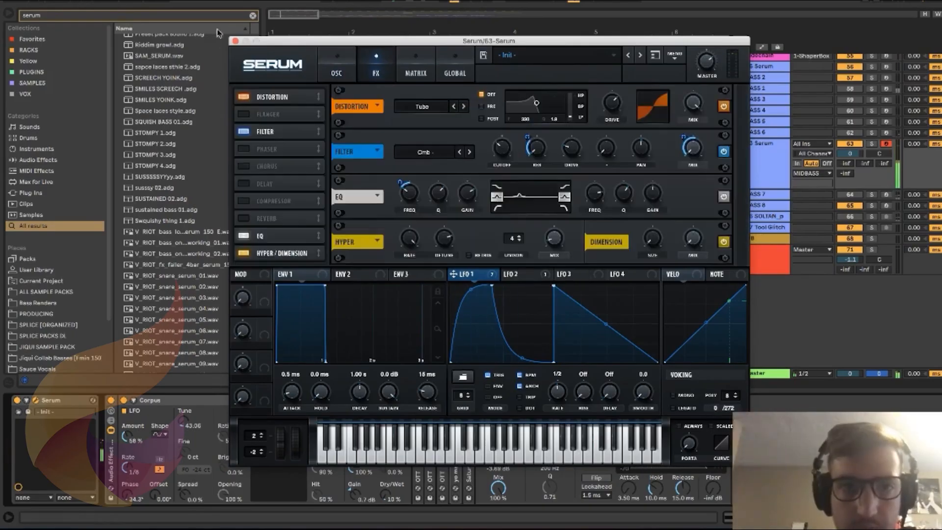
click(235, 41)
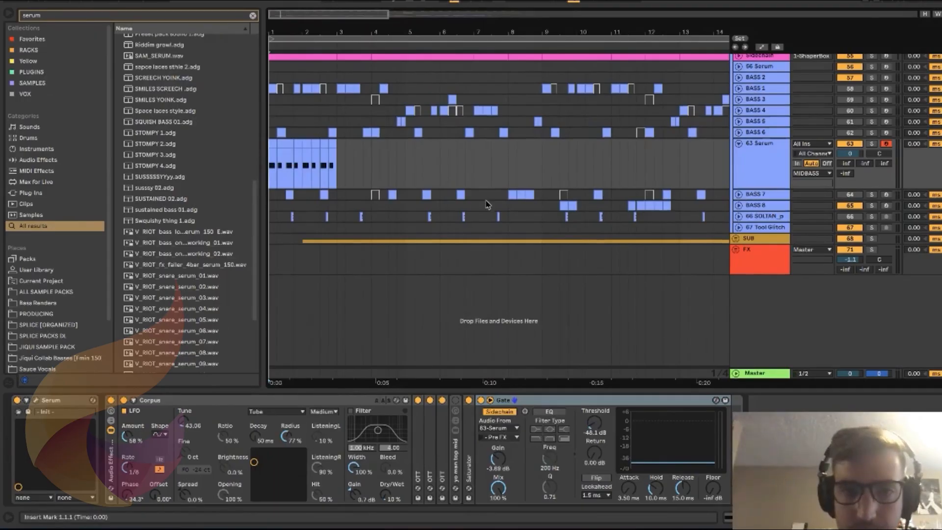
Find the Echo effect in the browser and load it at the end of the 63 Serum track's device chain.
scroll(666, 201, up, 1)
click(762, 189)
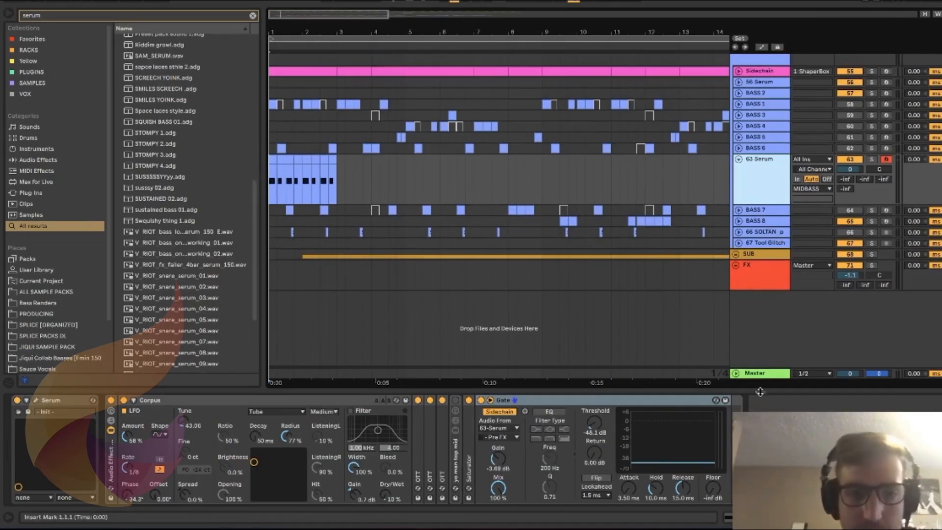
drag(285, 18, 283, 17)
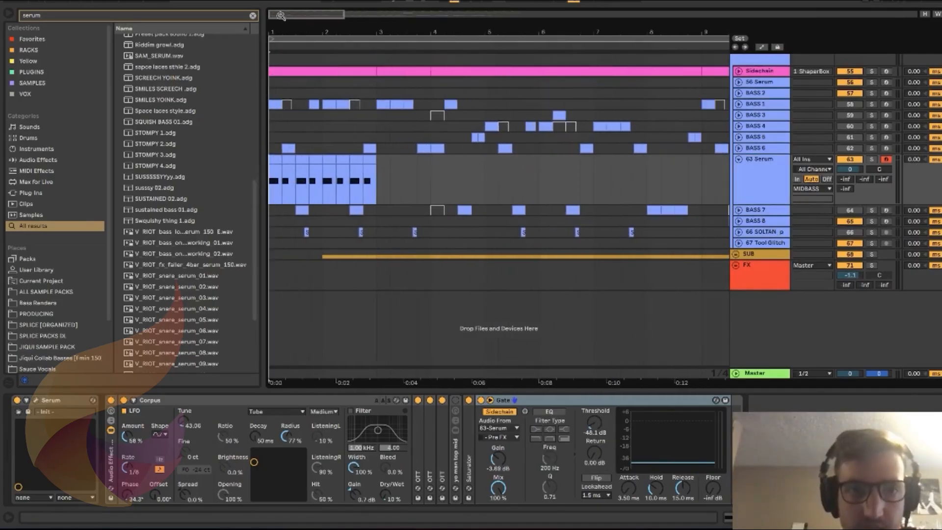
key(ctrl+f)
text(eq)
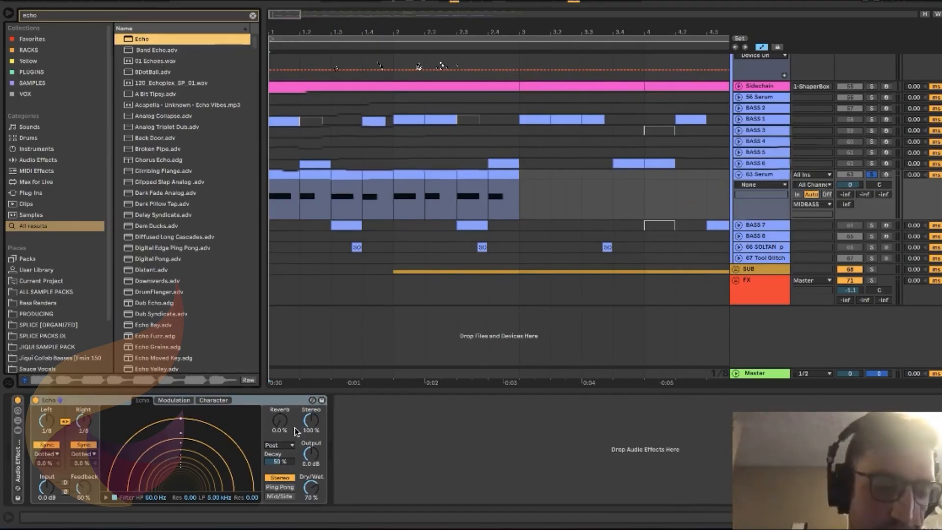
Raise the Echo's feedback slightly and look through its modulation and character settings.
mouse_move(83, 487)
mouse_down()
mouse_move(83, 468)
mouse_move(83, 484)
mouse_up()
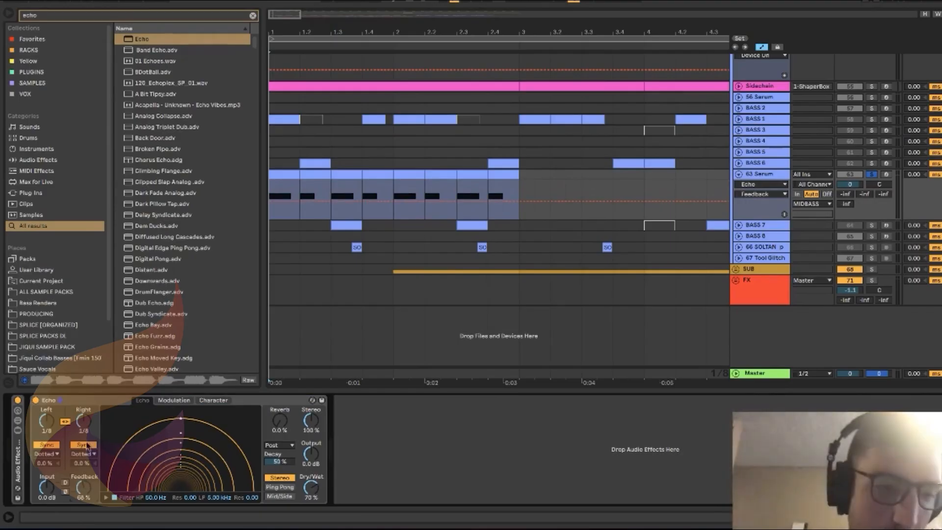
click(175, 400)
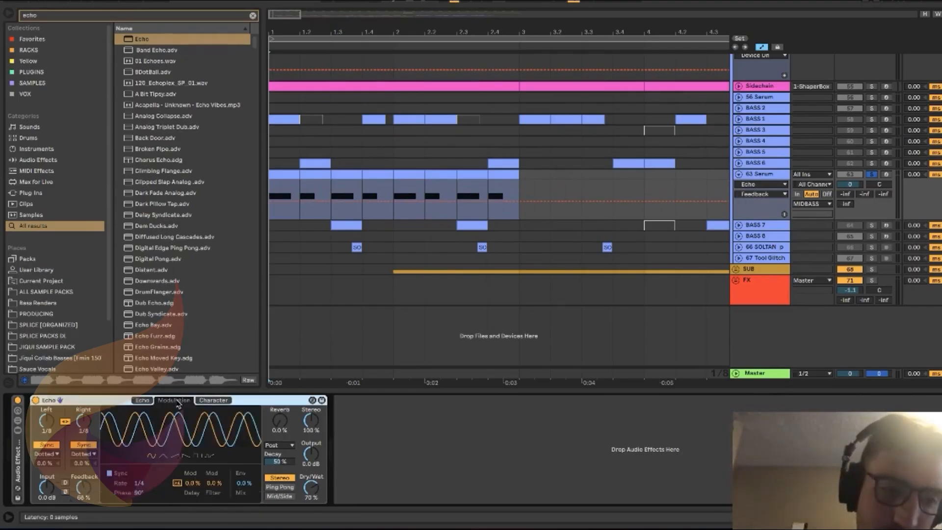
click(214, 400)
click(142, 400)
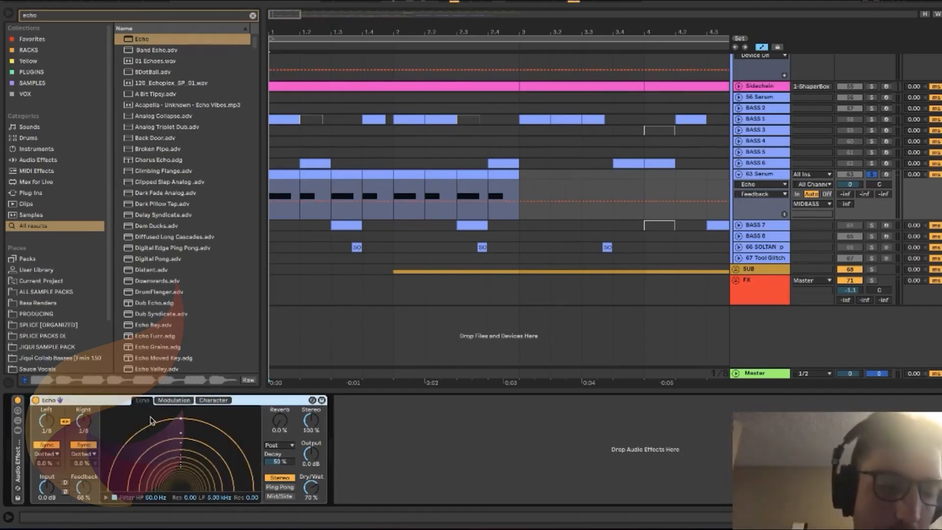
Switch the Echo's delays to unsynced time at 65.4 ms, with input gain at -1.9 dB and stereo width at 68 %.
click(89, 445)
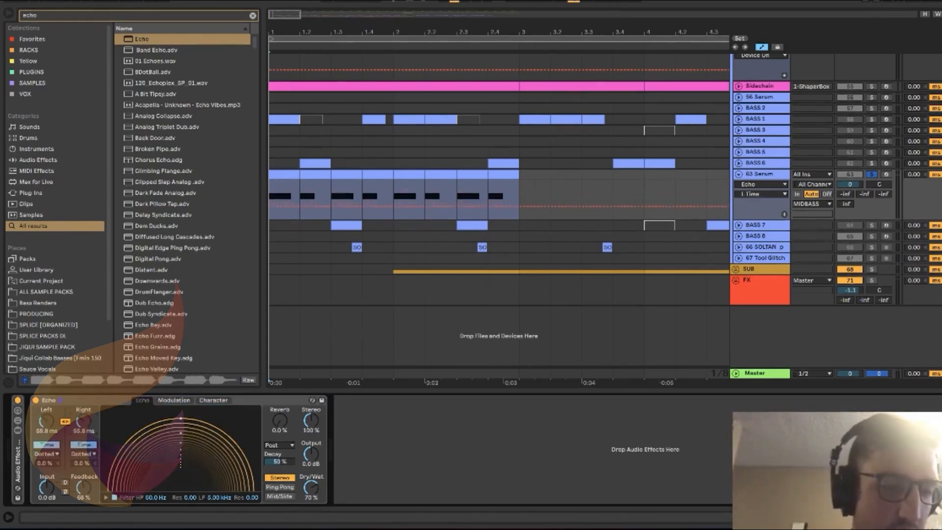
drag(46, 421, 47, 418)
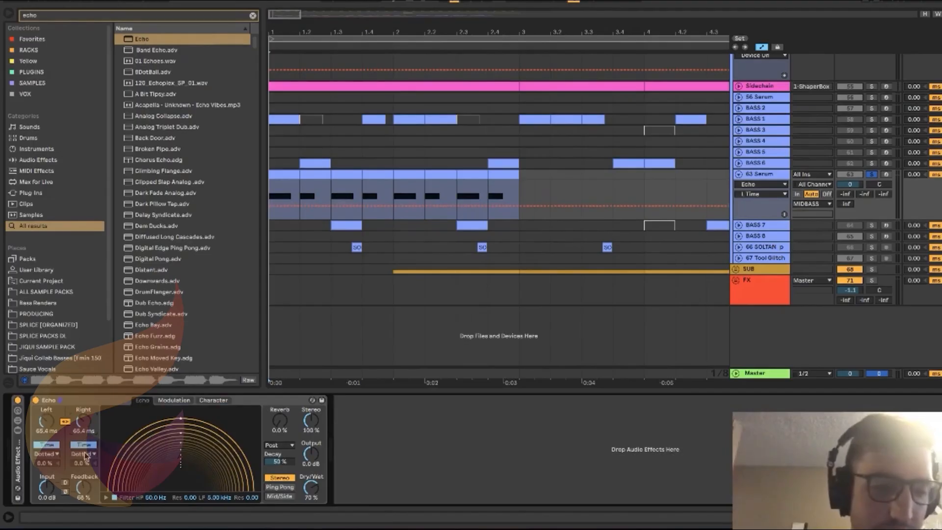
drag(90, 491, 46, 490)
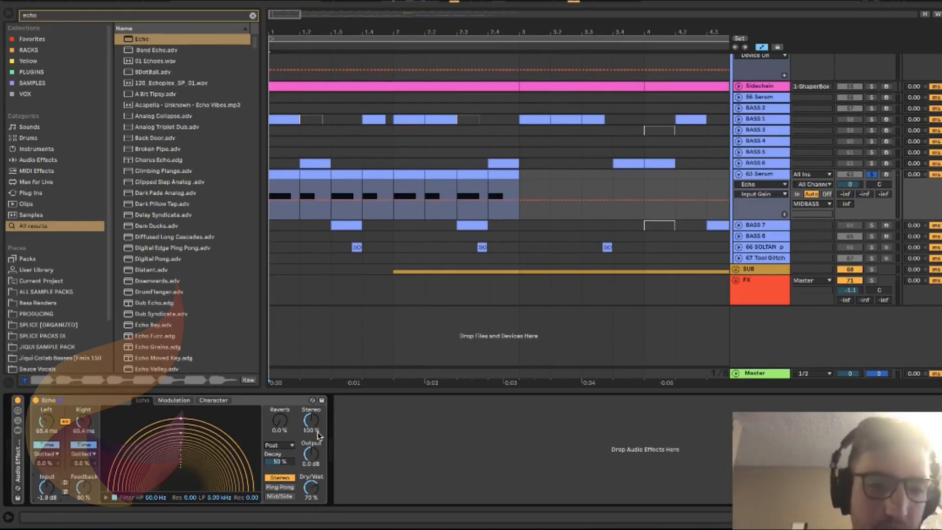
drag(317, 418, 318, 427)
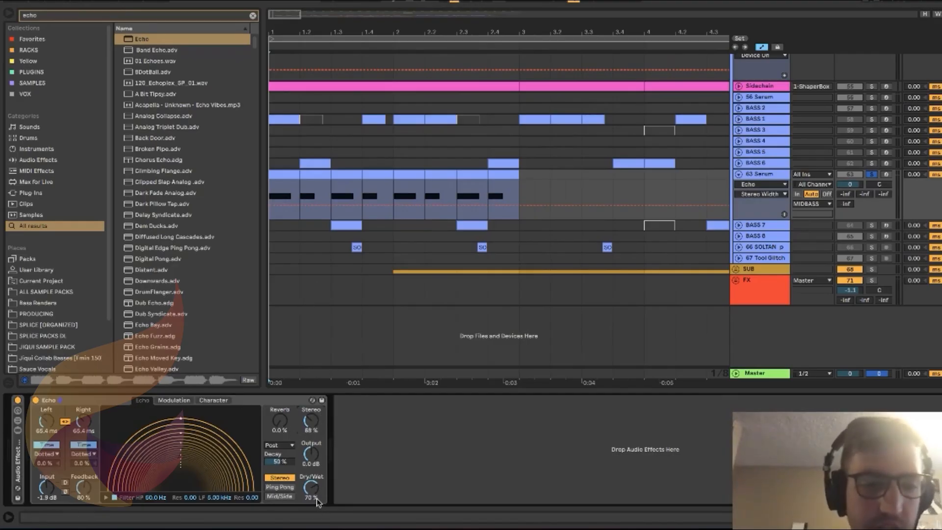
Set the Echo's Dry/Wet to 0 % and automate it to rise during the second 63 Serum clip, between 1.2.1 and 1.3.1.
drag(315, 489, 315, 515)
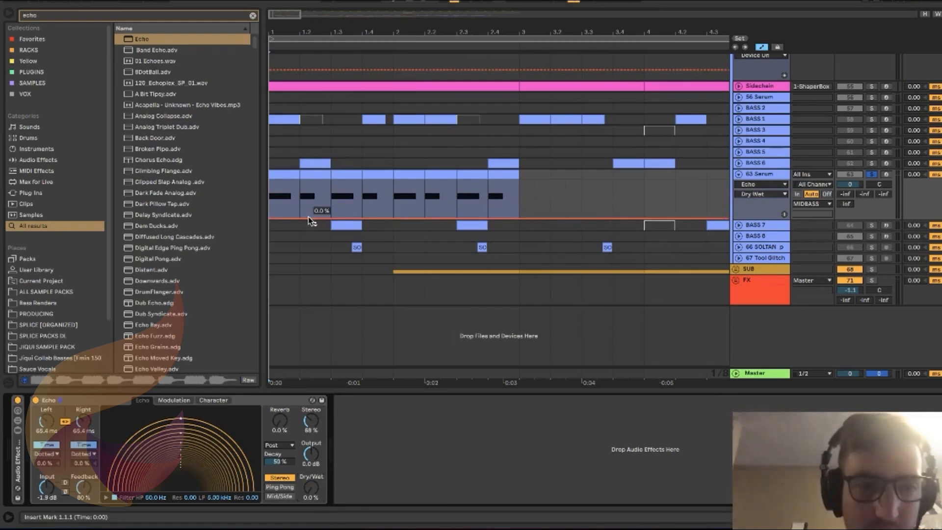
drag(310, 218, 330, 210)
click(331, 207)
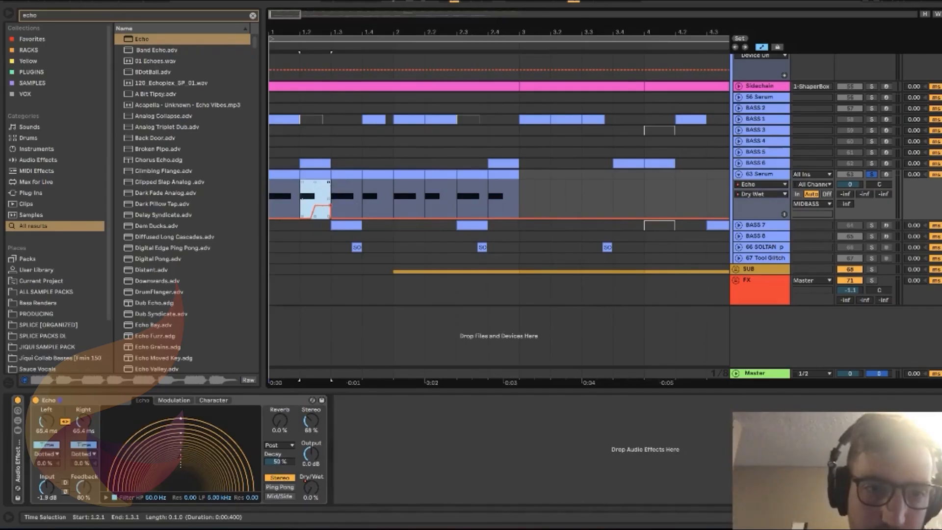
Give the Echo Dry/Wet automation its own lane and copy the second clip's rise onto the fourth, sixth and eighth 63 Serum clips.
drag(328, 182, 329, 177)
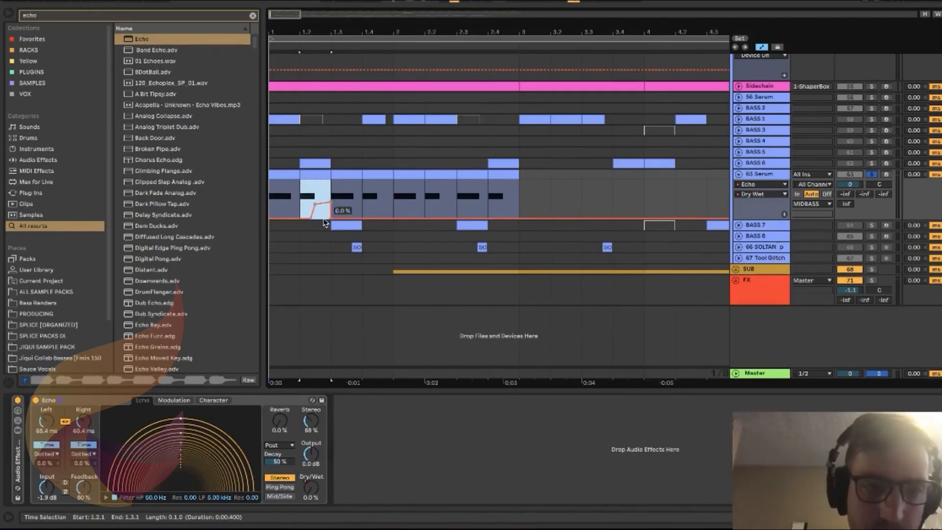
click(783, 214)
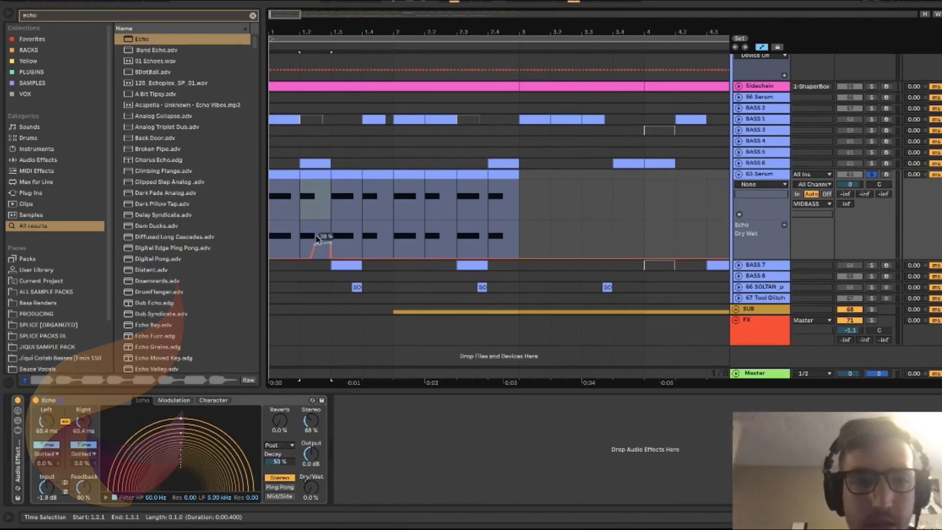
drag(305, 236, 325, 236)
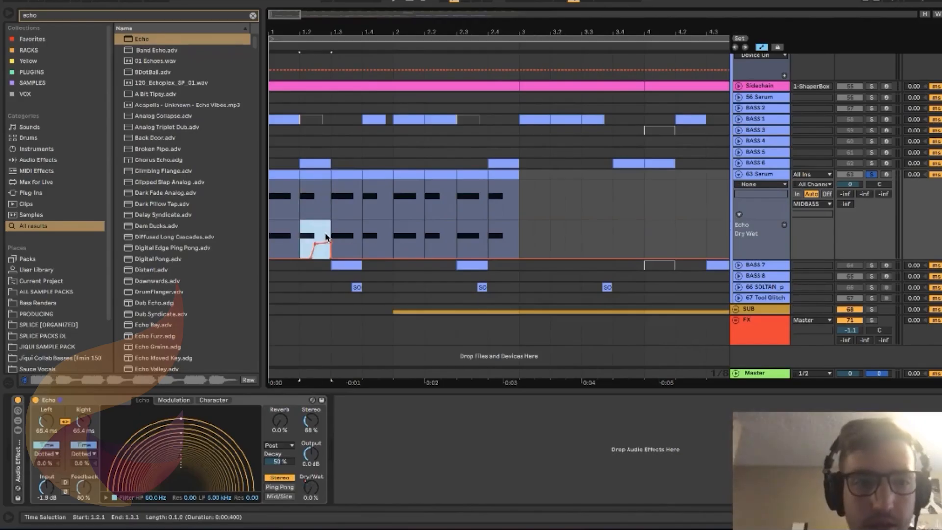
click(364, 239)
key(ctrl+v)
click(427, 244)
key(ctrl+v)
click(490, 246)
key(ctrl+v)
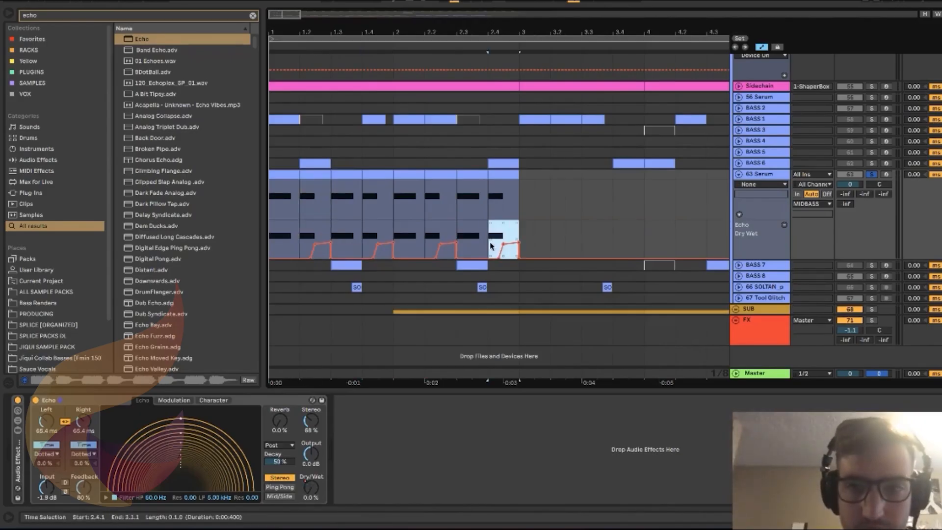
Play the soloed bass pattern from the start and compare it with the Echo switched off and on.
click(273, 160)
key(space)
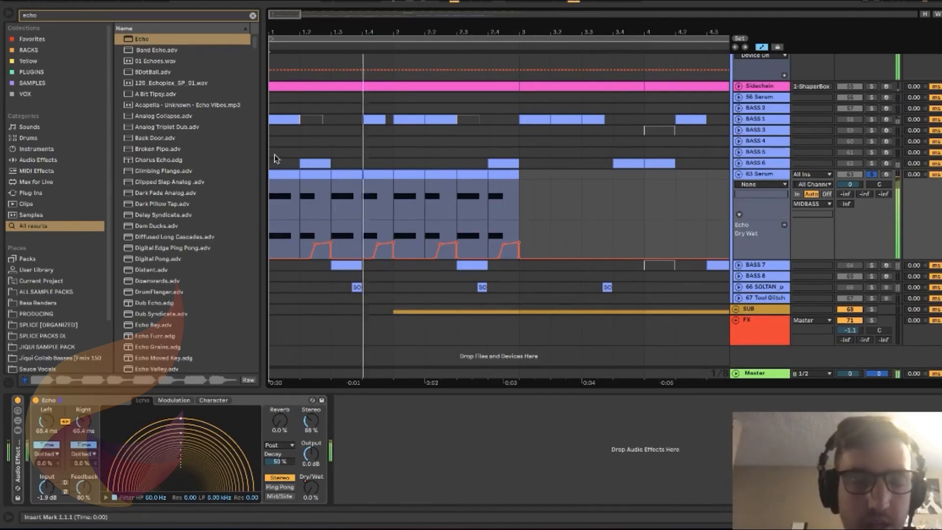
click(37, 401)
key(space)
click(37, 400)
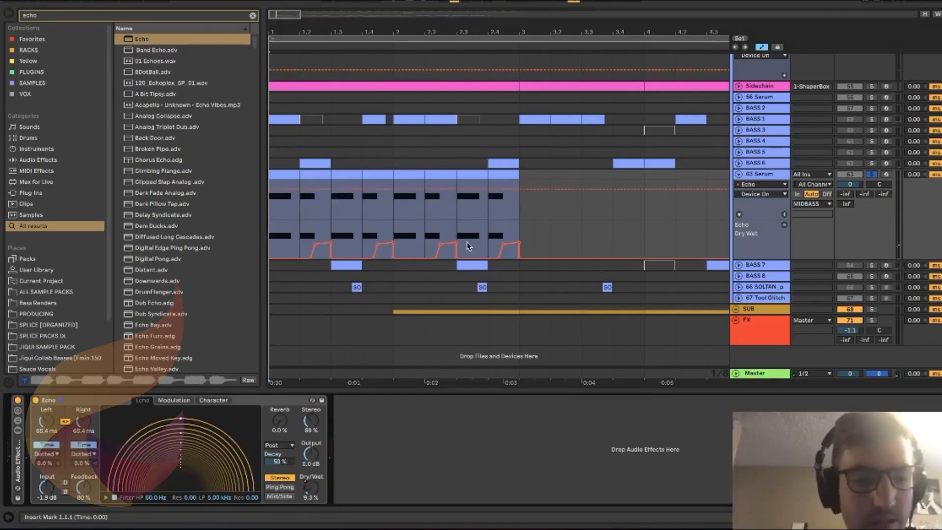
Unsolo the 63 Serum track and listen to the pattern together with the other tracks.
click(871, 174)
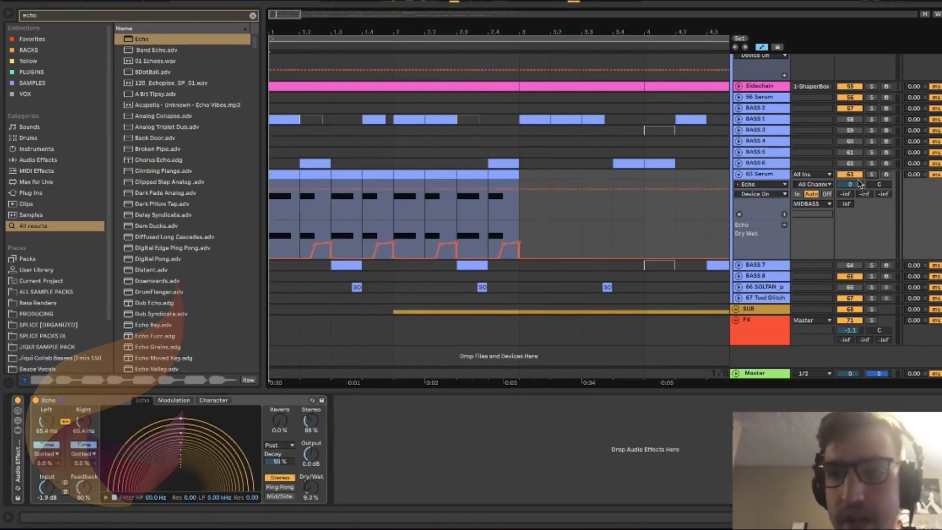
key(space)
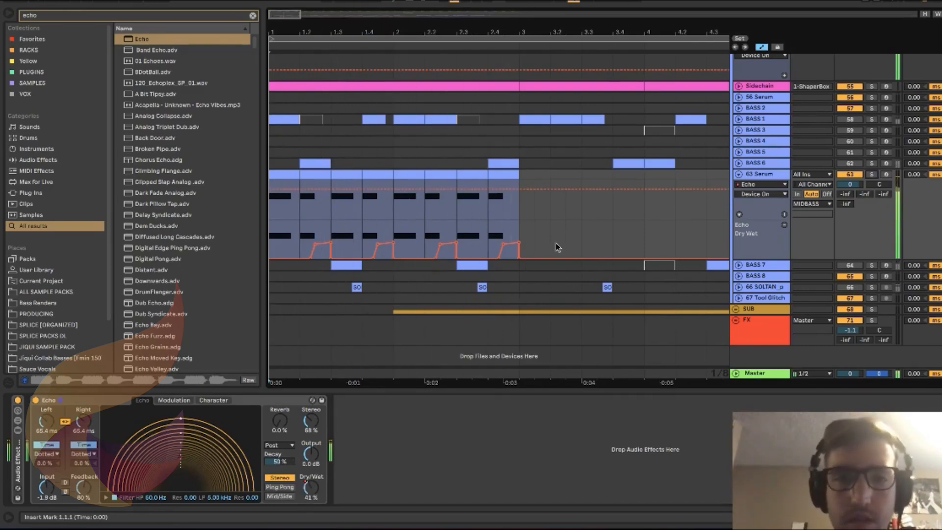
key(space)
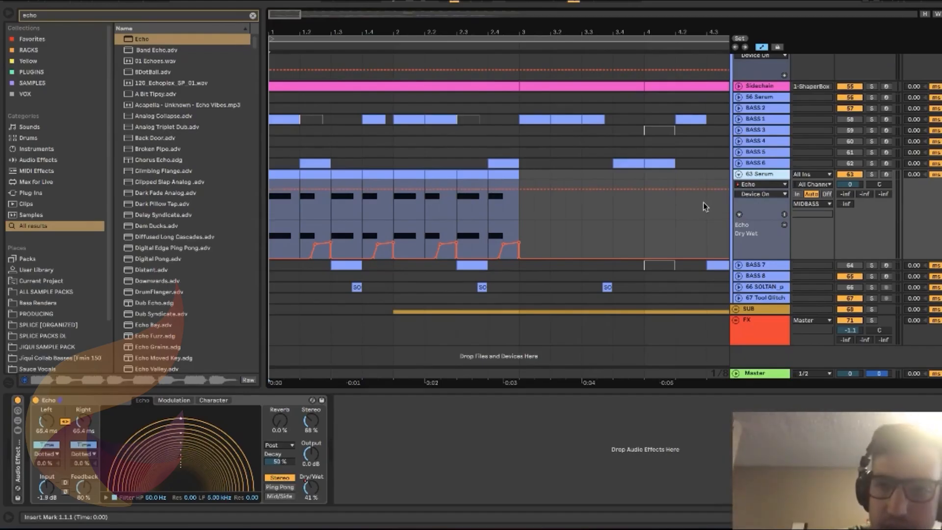
Insert an audio track below 63 Serum with its input set to Resampling and monitoring set to Auto.
key(ctrl+t)
click(822, 268)
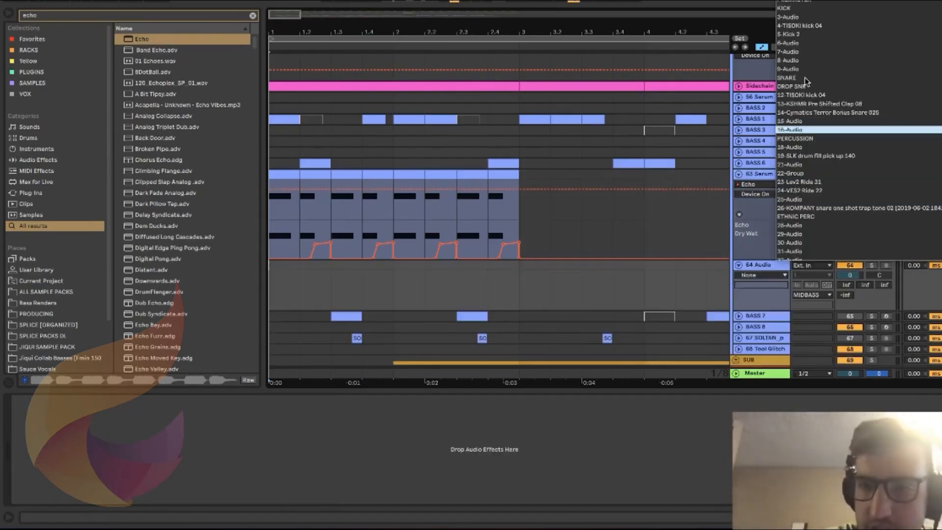
click(841, 235)
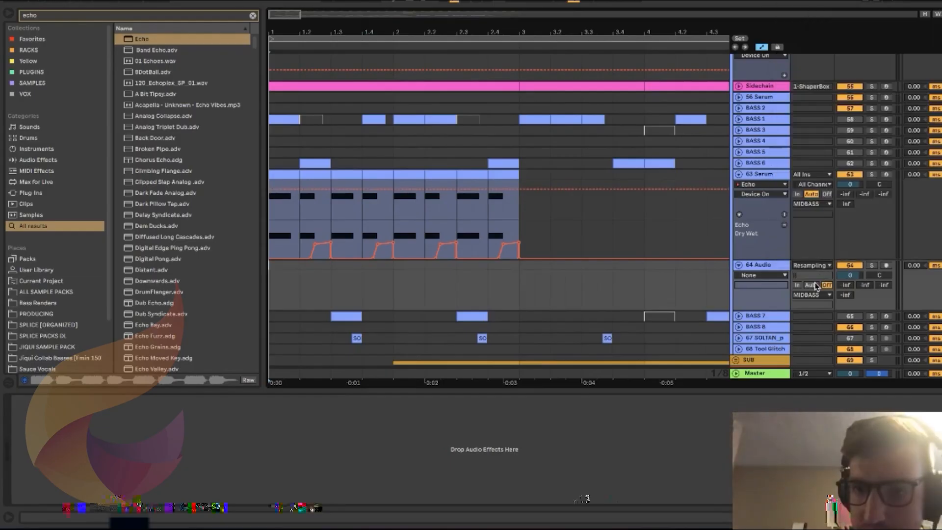
Solo 63 Serum, arm the new audio track and record the bass pattern onto it from the start.
click(872, 174)
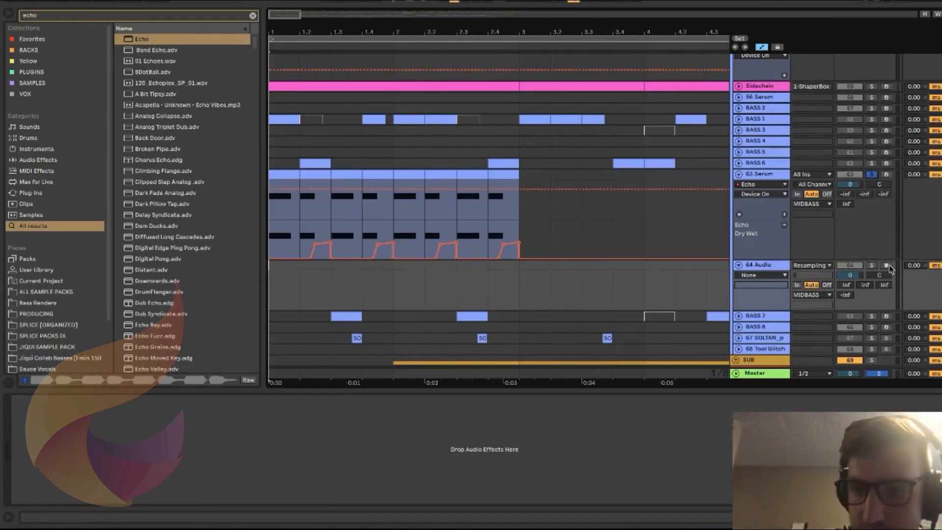
click(886, 265)
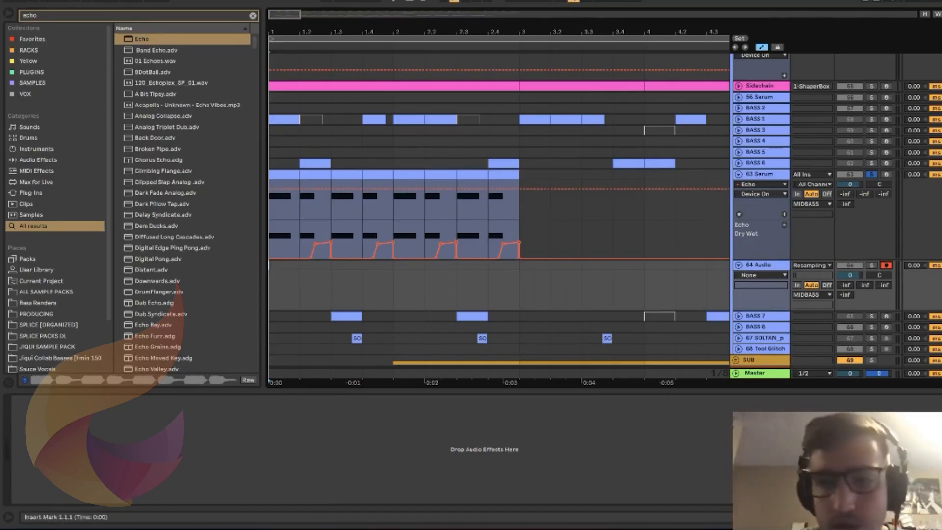
click(424, 3)
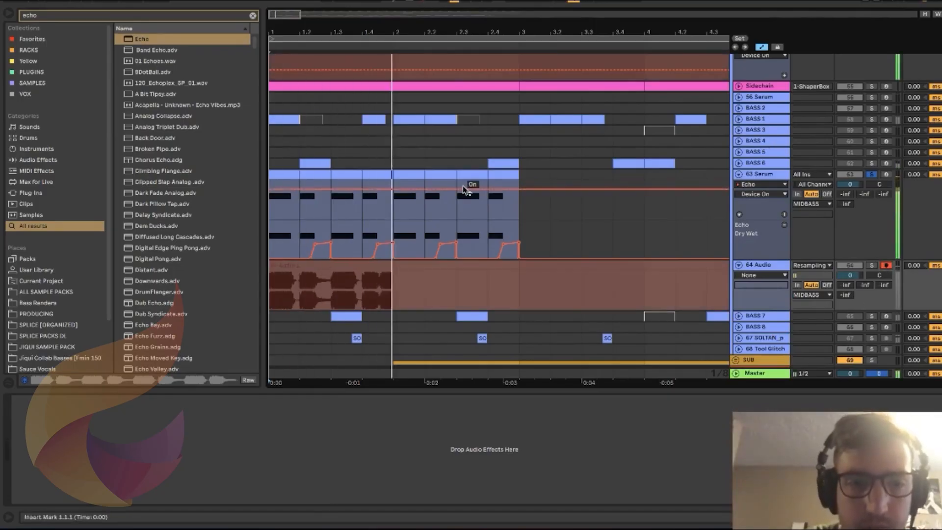
click(427, 2)
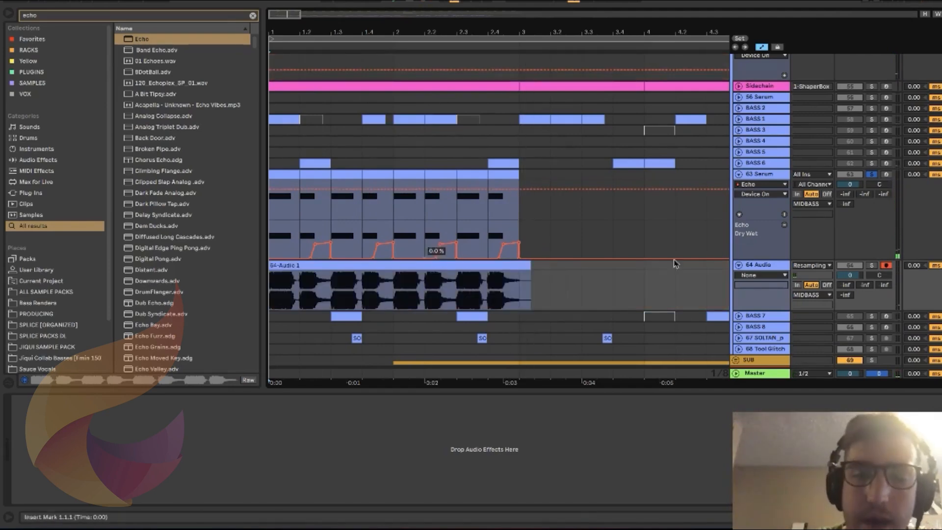
Locate the recorded 64-Audio clip's file in the browser and move it into the Bass Renders folder.
right_click(420, 266)
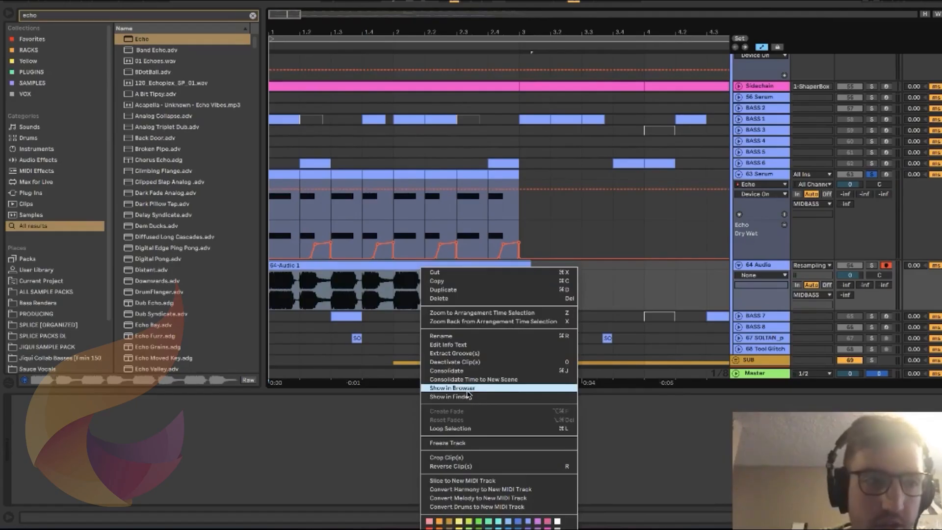
click(452, 388)
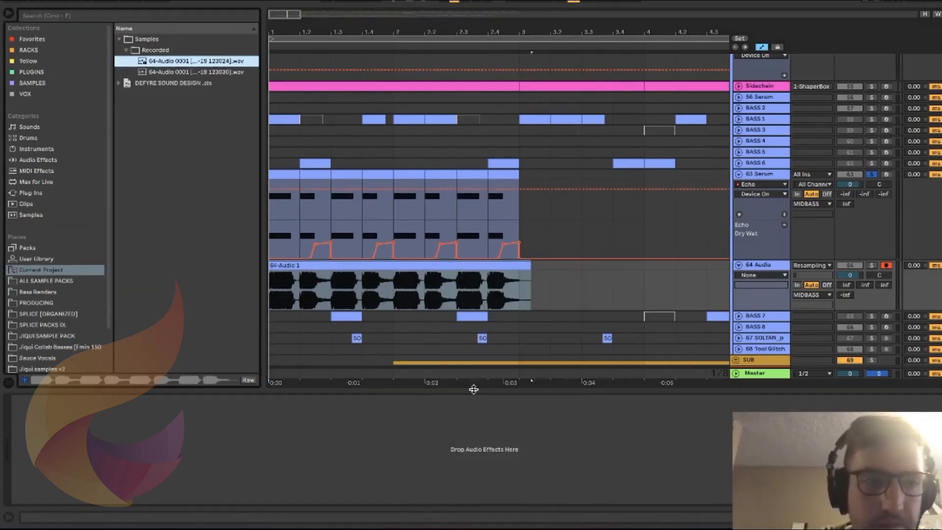
right_click(162, 63)
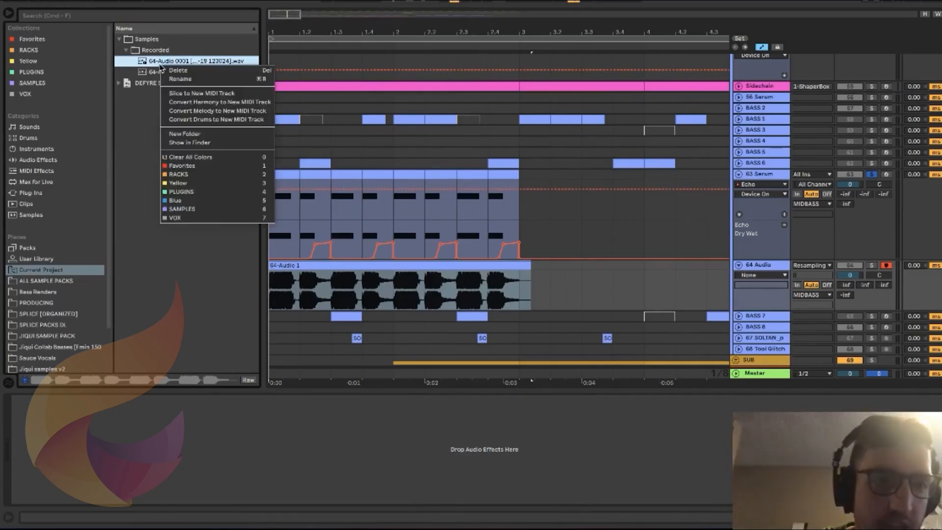
click(149, 91)
drag(164, 62, 57, 295)
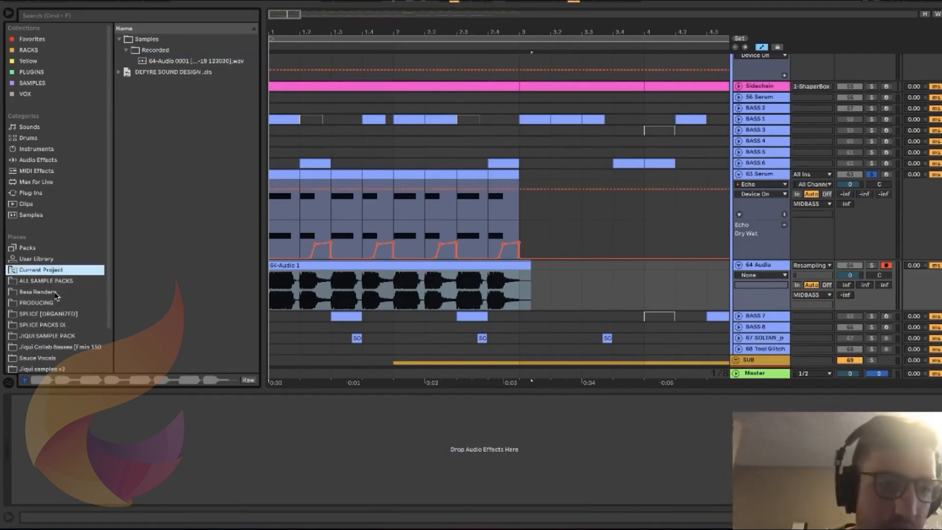
Open the Bass Renders folder and look through its bass samples.
click(24, 293)
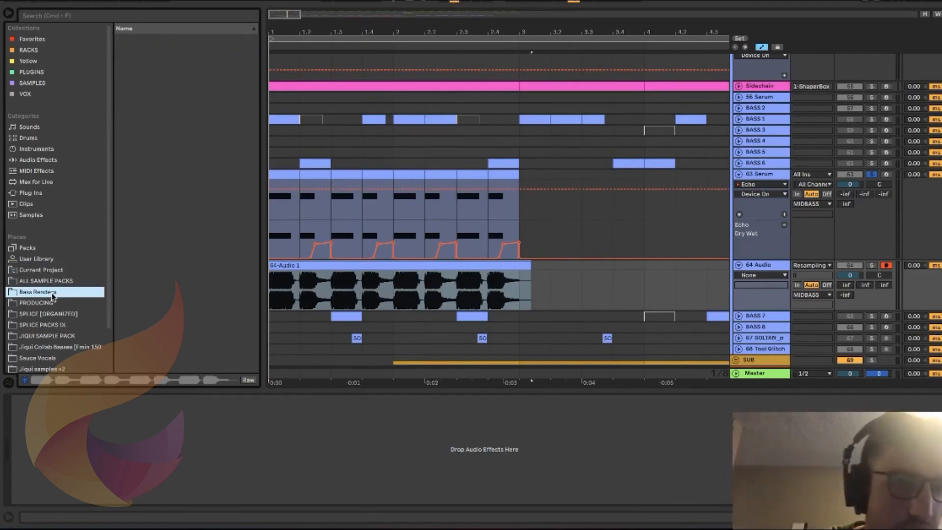
scroll(217, 137, down, 12)
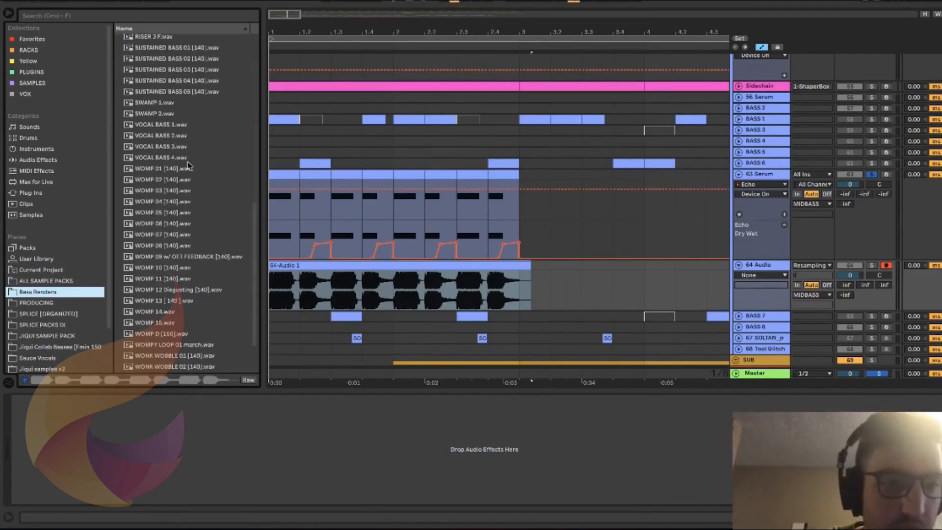
scroll(222, 207, up, 12)
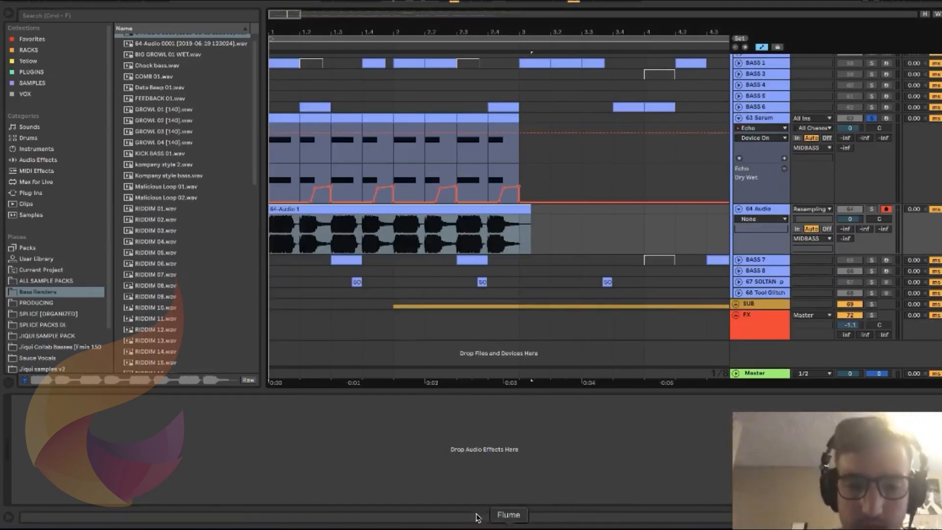
click(716, 528)
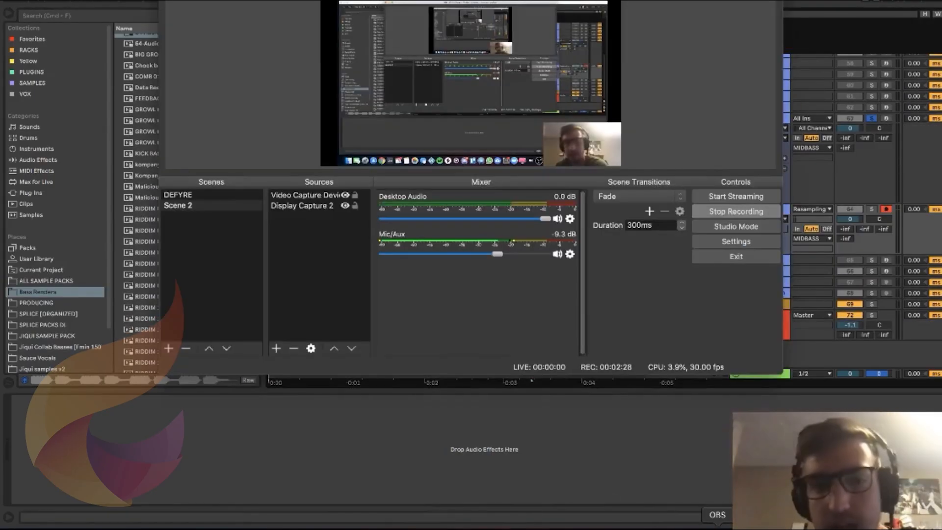